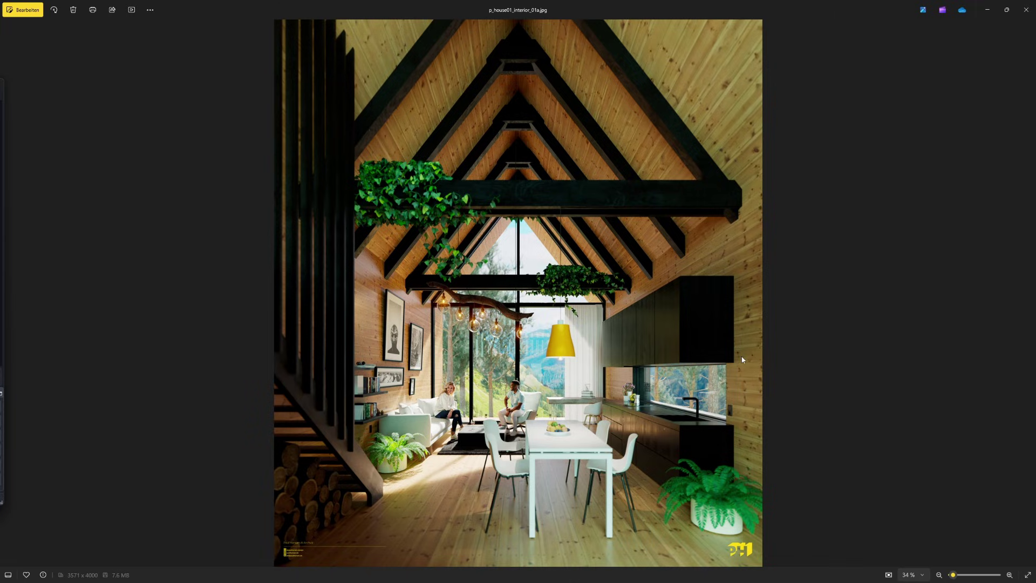
# Show the darker version of the interior render and zoom in on it.
pyautogui.click(1028, 293)
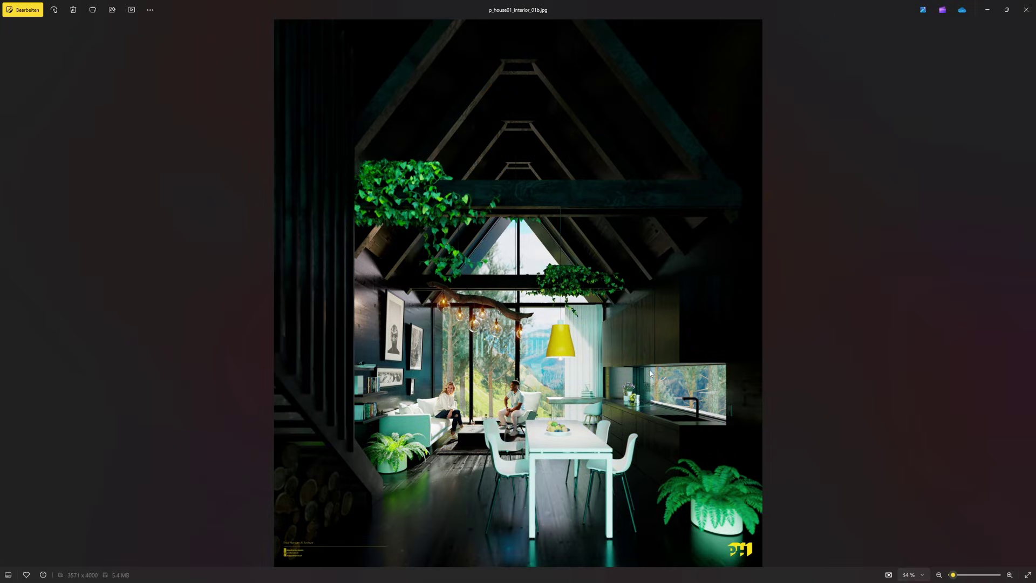
pyautogui.scroll(3, 486, 430)
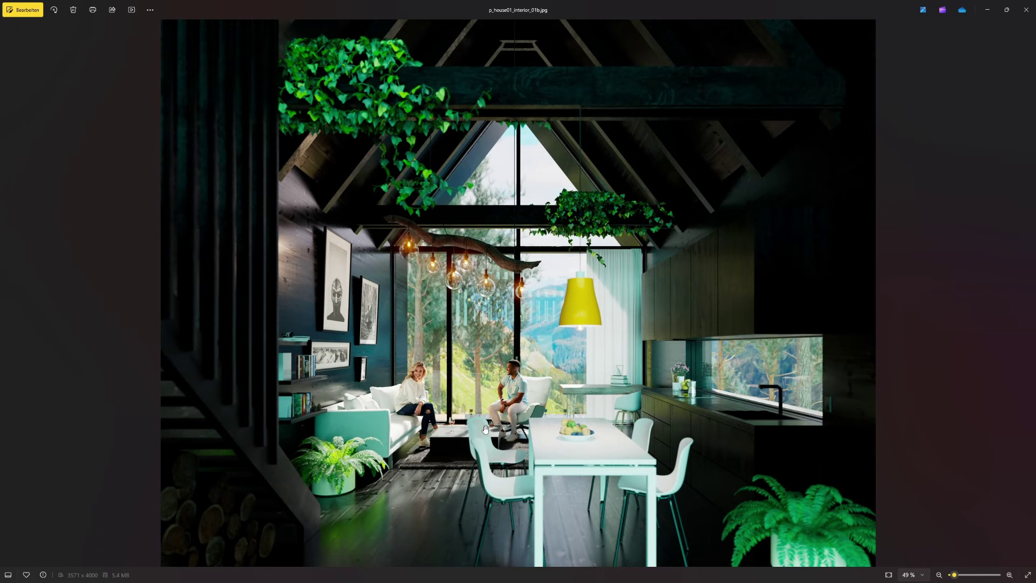
pyautogui.scroll(5, 485, 429)
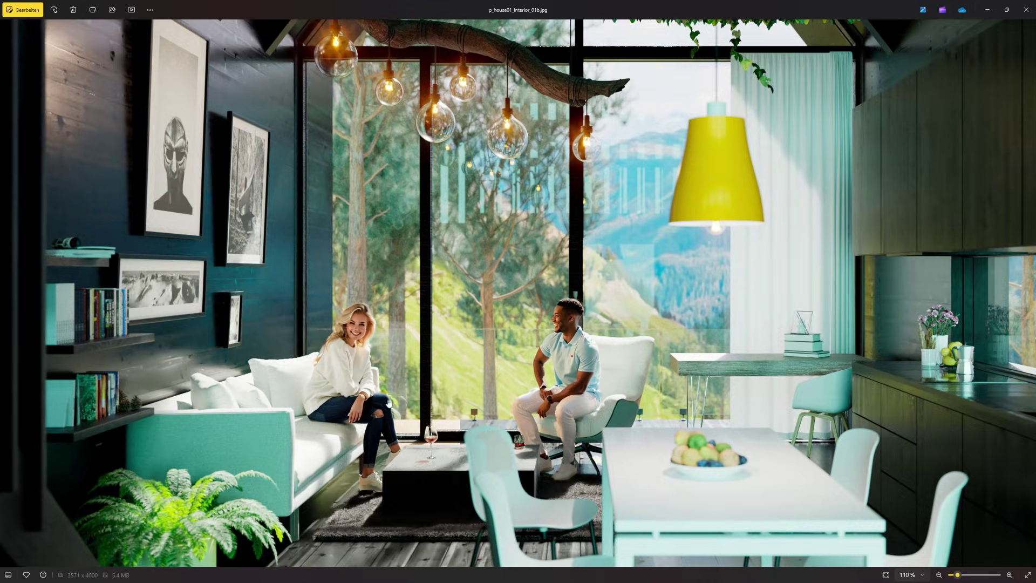
pyautogui.scroll(-5, 513, 370)
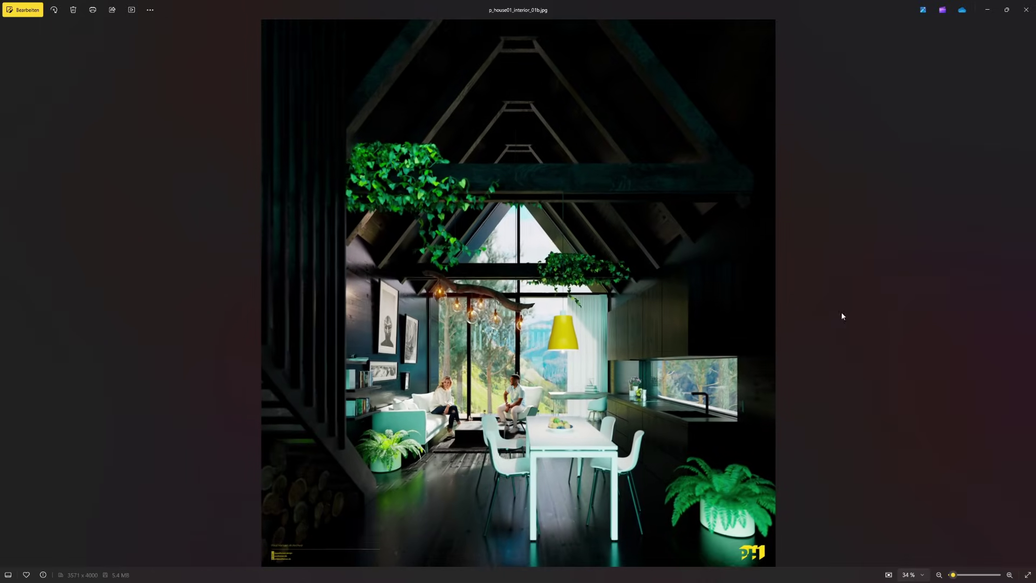
# Glance at couchperson4_01.jpg, return, then advance to the cabin's normal-pass base image.
pyautogui.press('Right')
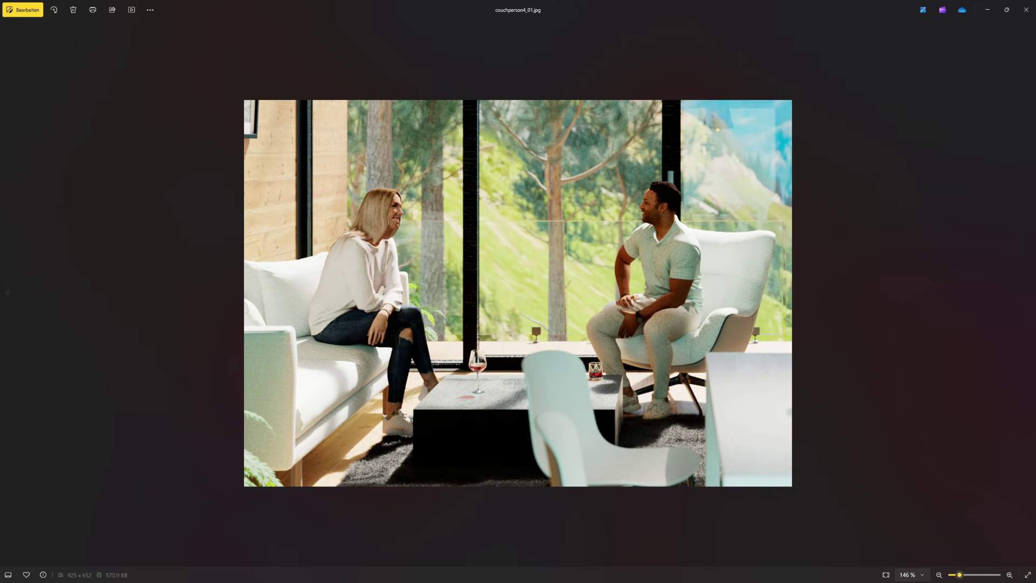
pyautogui.press('Left')
pyautogui.scroll(3, 327, 416)
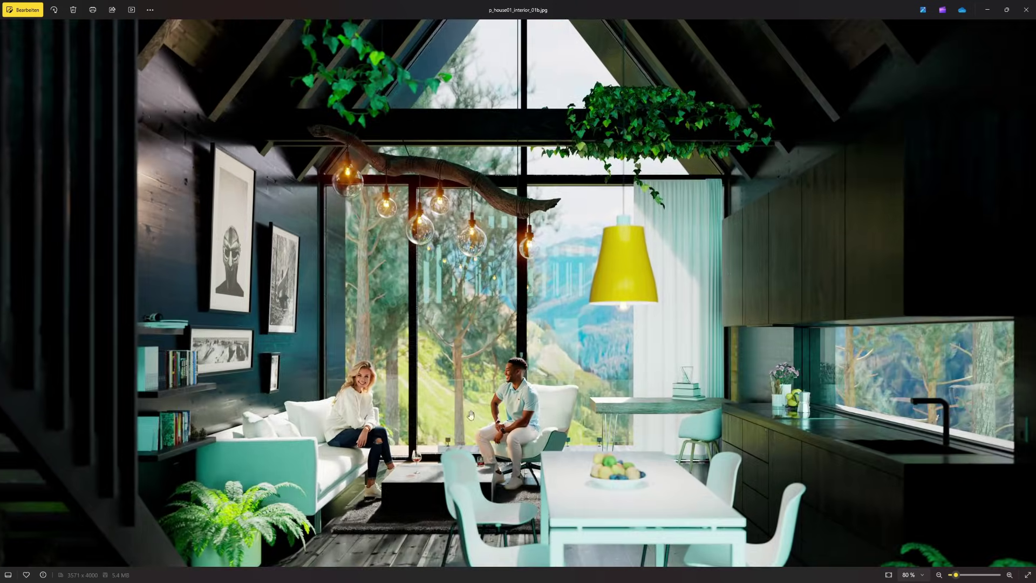
pyautogui.press('Right')
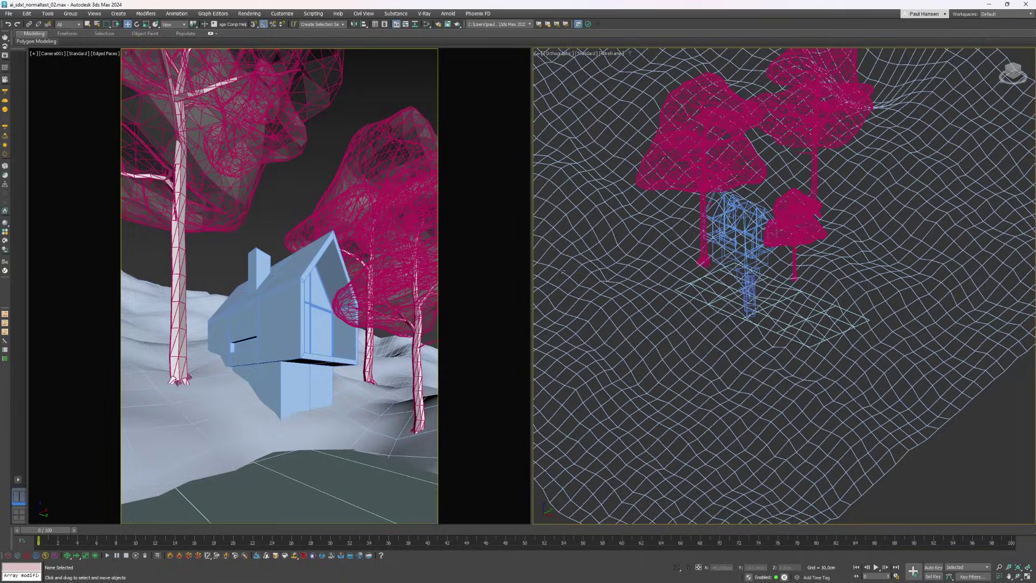
# Zoom the Orthographic viewport and select the big and small trees, then clear the selection.
pyautogui.scroll(-3, 751, 303)
pyautogui.scroll(10, 799, 247)
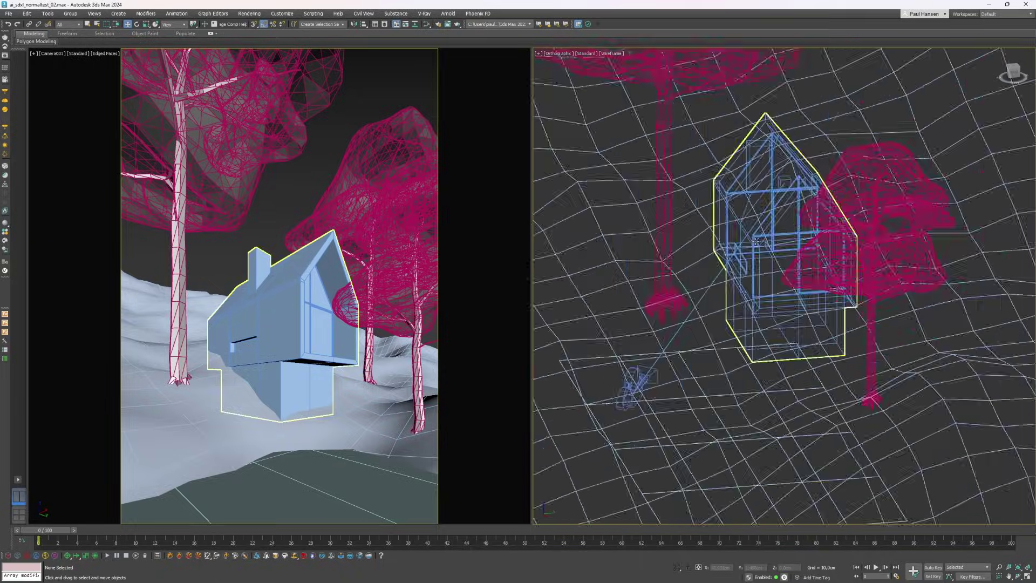
pyautogui.scroll(-8, 797, 247)
pyautogui.scroll(3, 778, 308)
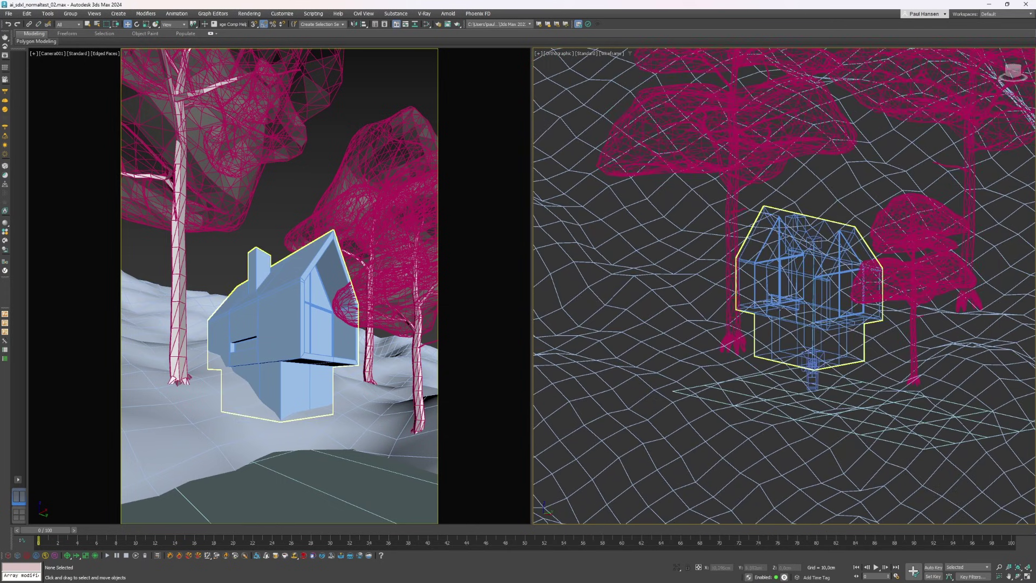
pyautogui.click(742, 162)
pyautogui.scroll(3, 878, 153)
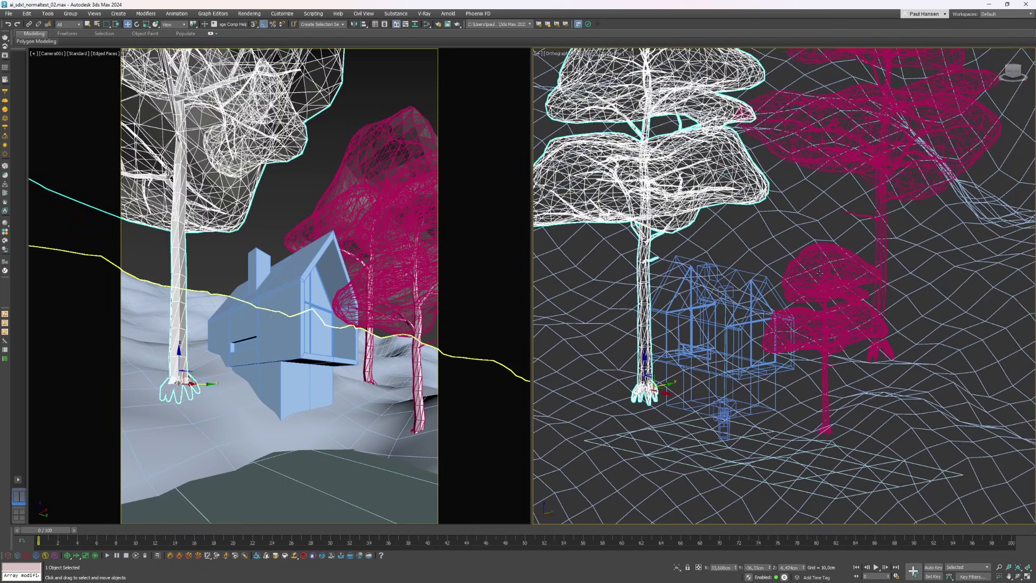
pyautogui.click(823, 280)
pyautogui.click(878, 154)
pyautogui.click(790, 225)
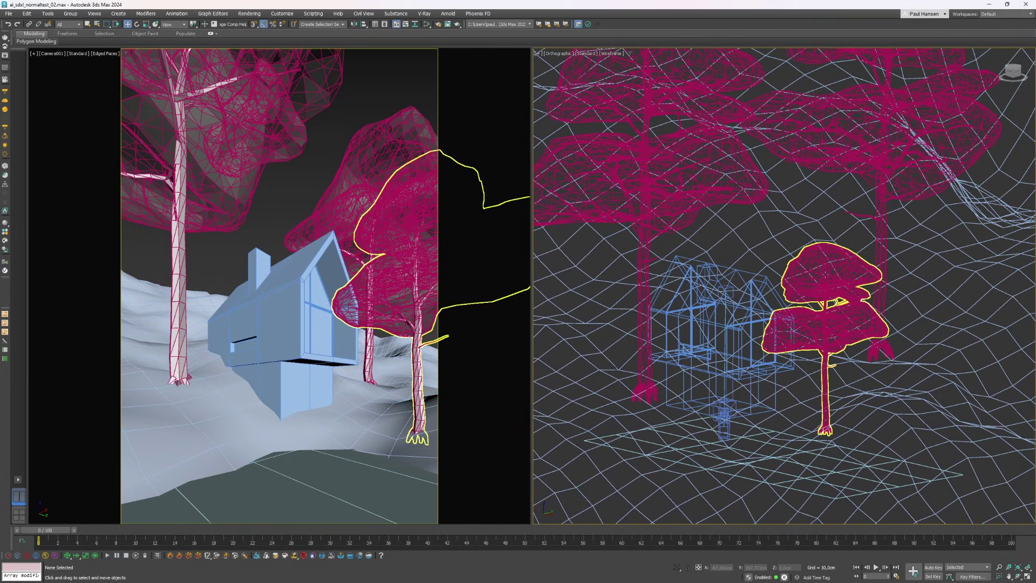
# Select the house object in the Orthographic viewport.
pyautogui.click(711, 283)
pyautogui.scroll(-2, 731, 336)
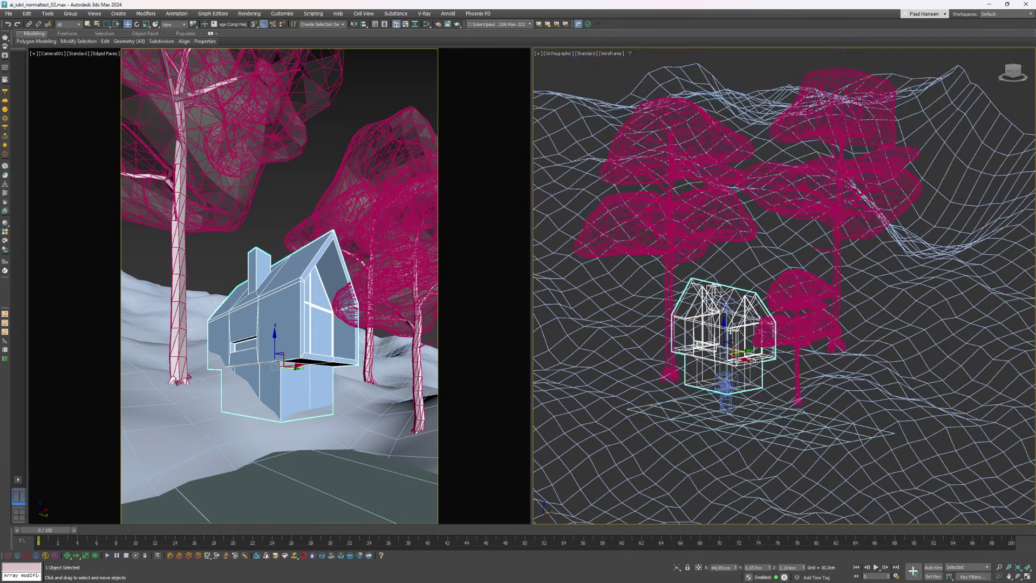
pyautogui.scroll(6, 735, 330)
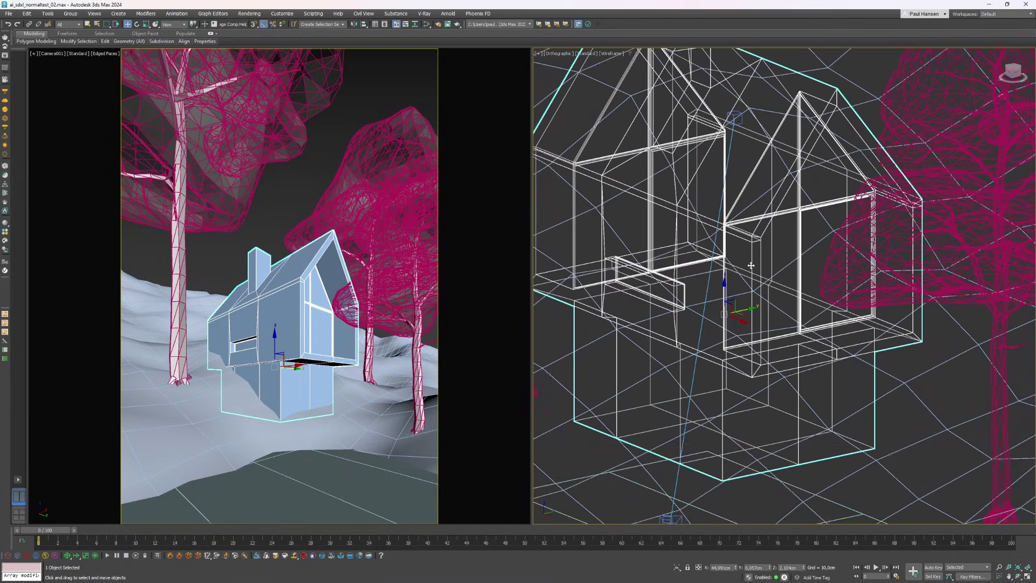
pyautogui.scroll(-5, 751, 266)
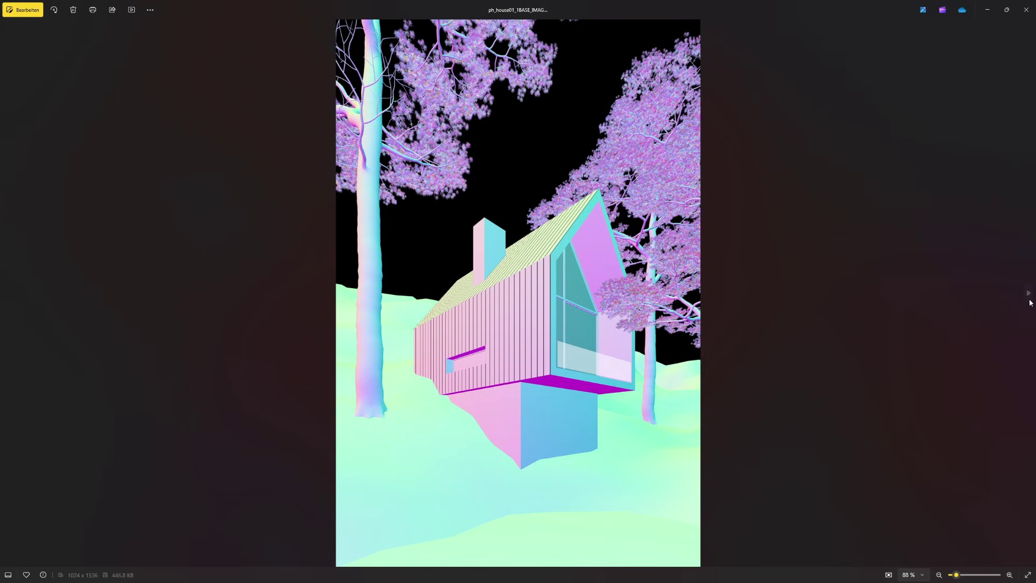
# Step past the Z-depth pass to the coloured mask image ph_house01_3MASK.jpg.
pyautogui.click(1028, 293)
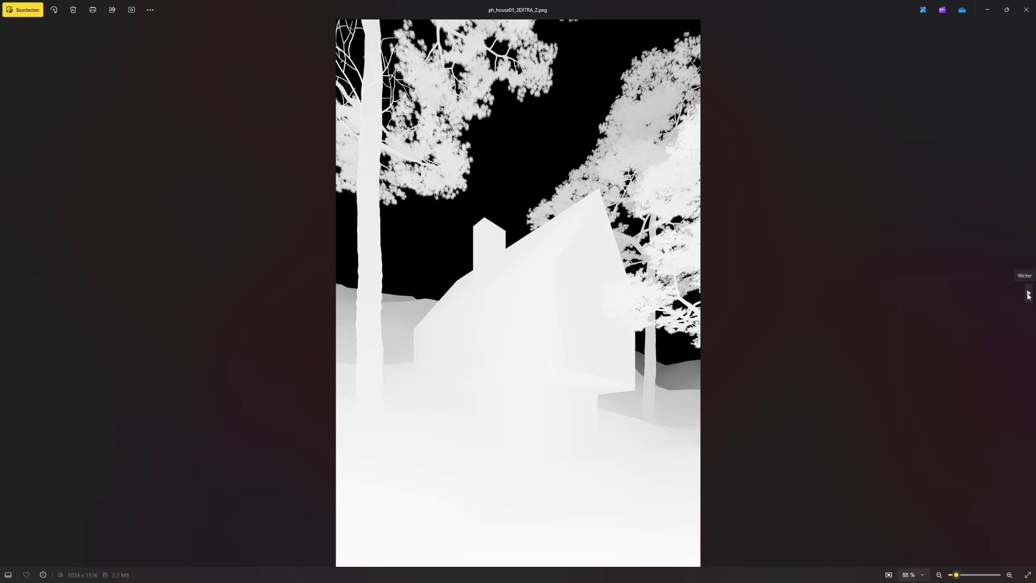
pyautogui.click(1028, 294)
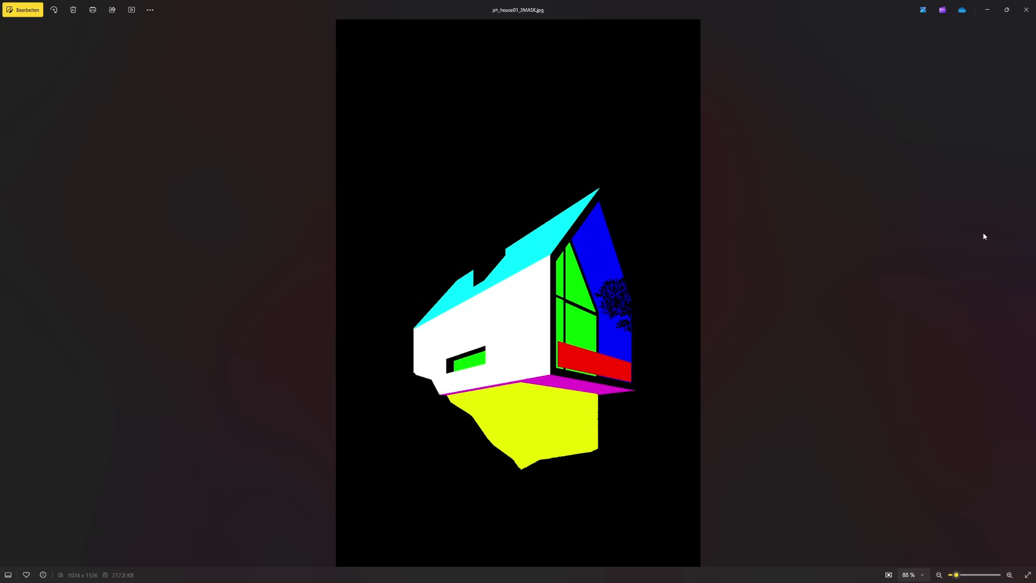
# Open ph_house01_4output_xmpl01.jpg and zoom in to inspect the cabin's roof.
pyautogui.click(996, 292)
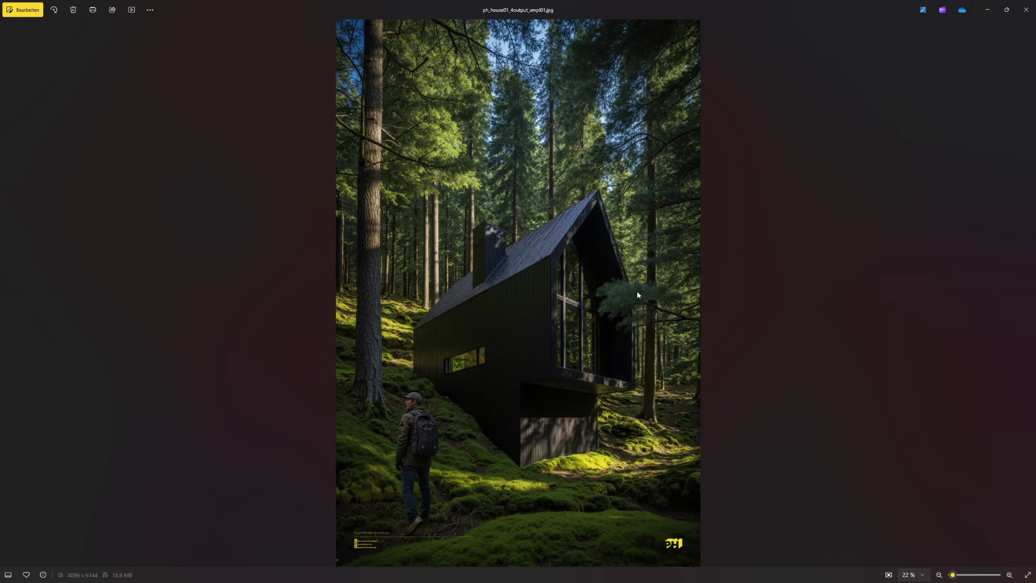
pyautogui.scroll(5, 628, 266)
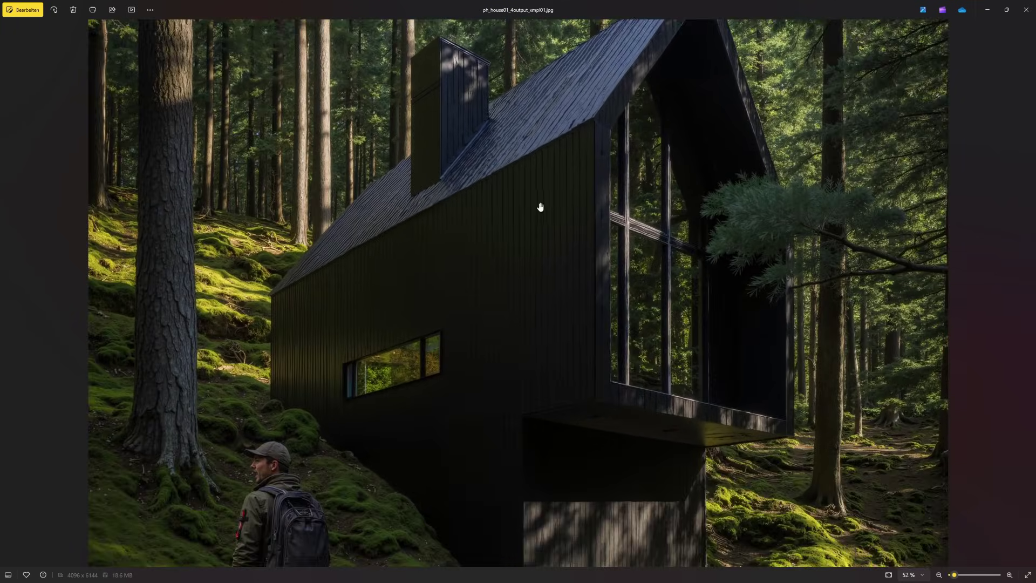
pyautogui.moveTo(540, 207); pyautogui.dragTo(541, 121)
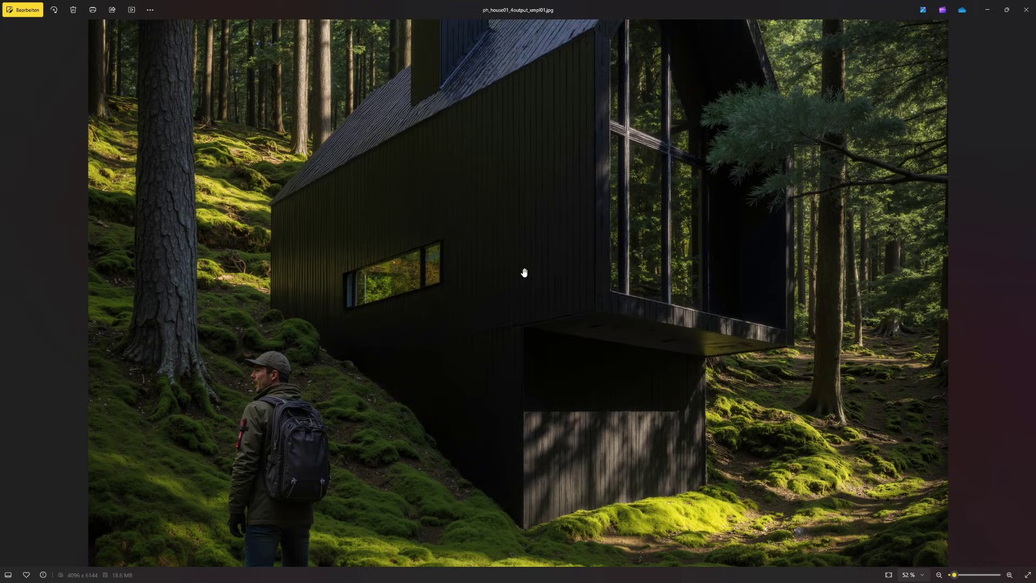
pyautogui.moveTo(523, 270); pyautogui.dragTo(534, 337)
pyautogui.scroll(6, 381, 171)
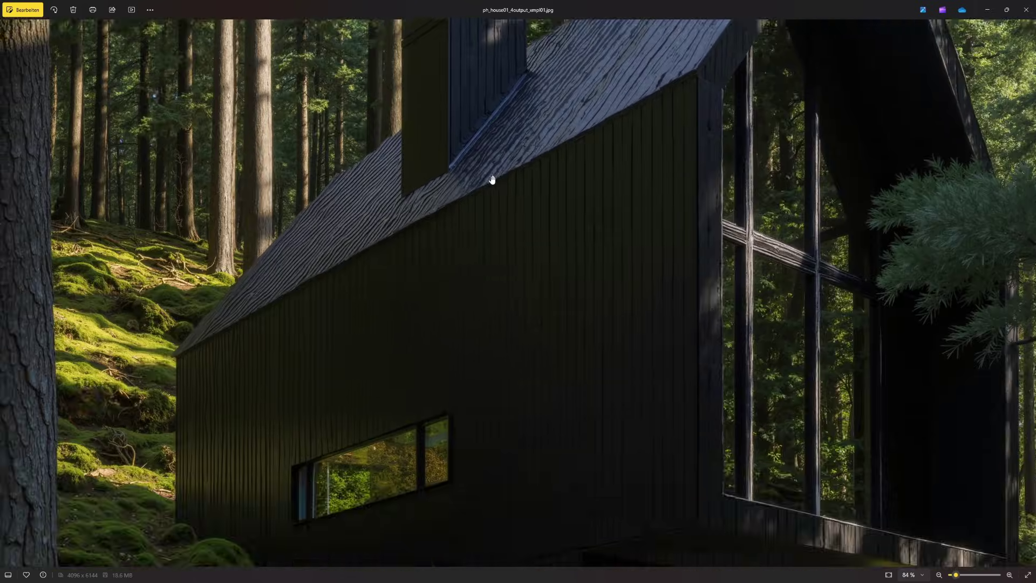
pyautogui.scroll(2, 351, 300)
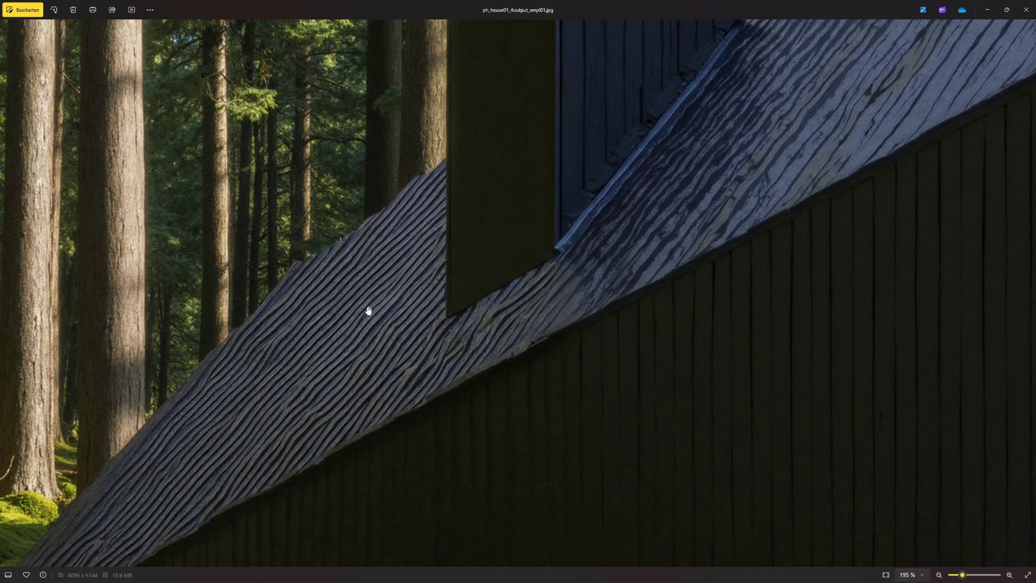
pyautogui.scroll(-4, 517, 341)
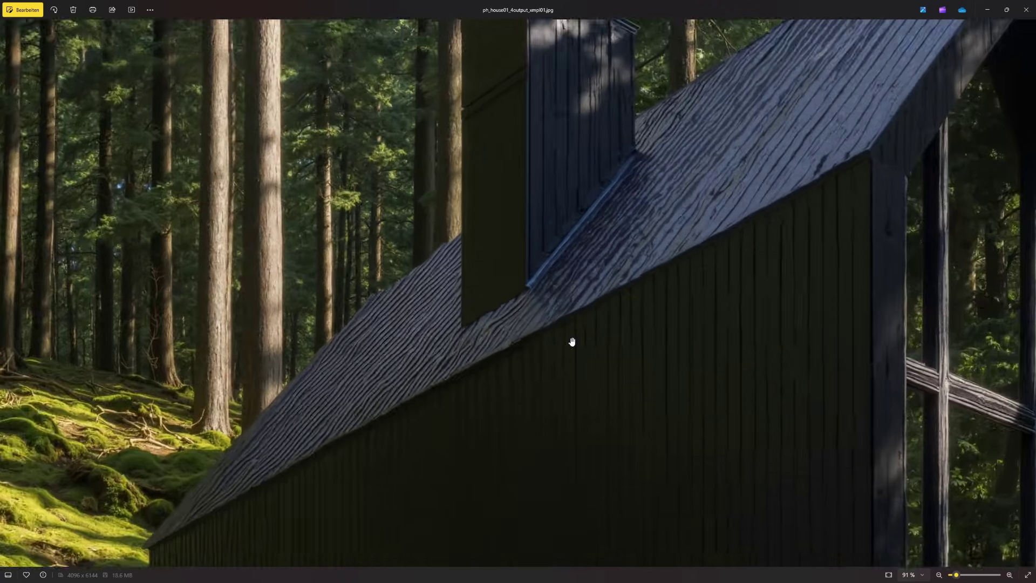
# Inspect the window wall, hiker, mossy ground and cabin underside, then zoom back out to 22%.
pyautogui.moveTo(571, 343); pyautogui.dragTo(310, 273)
pyautogui.scroll(2, 538, 253)
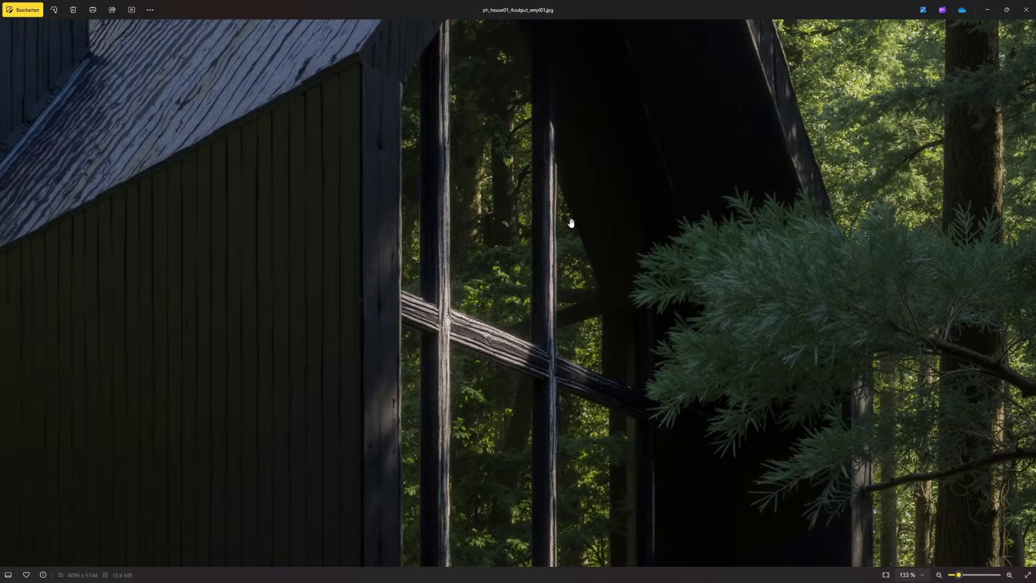
pyautogui.scroll(-4, 556, 216)
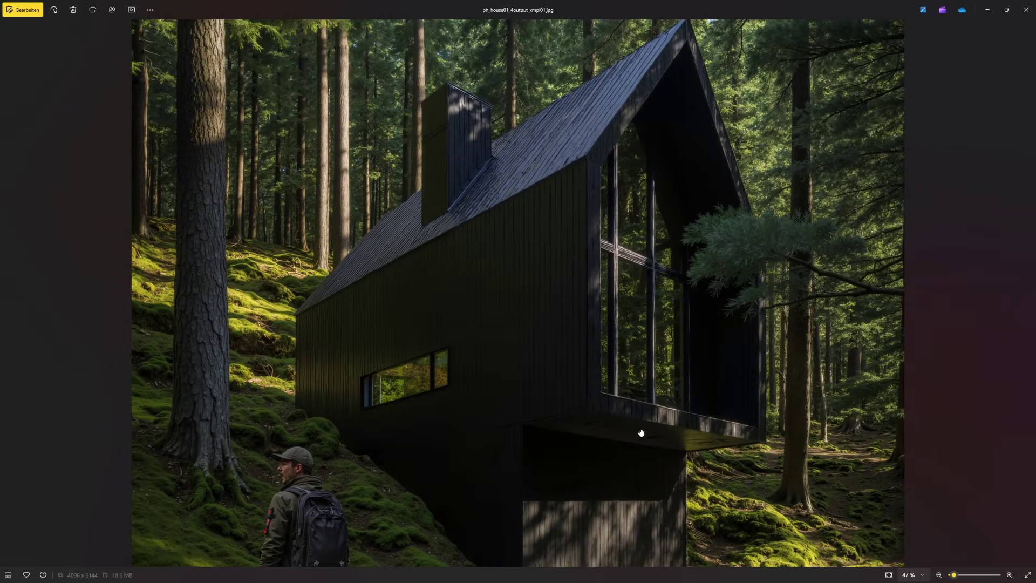
pyautogui.moveTo(640, 430); pyautogui.dragTo(464, 298)
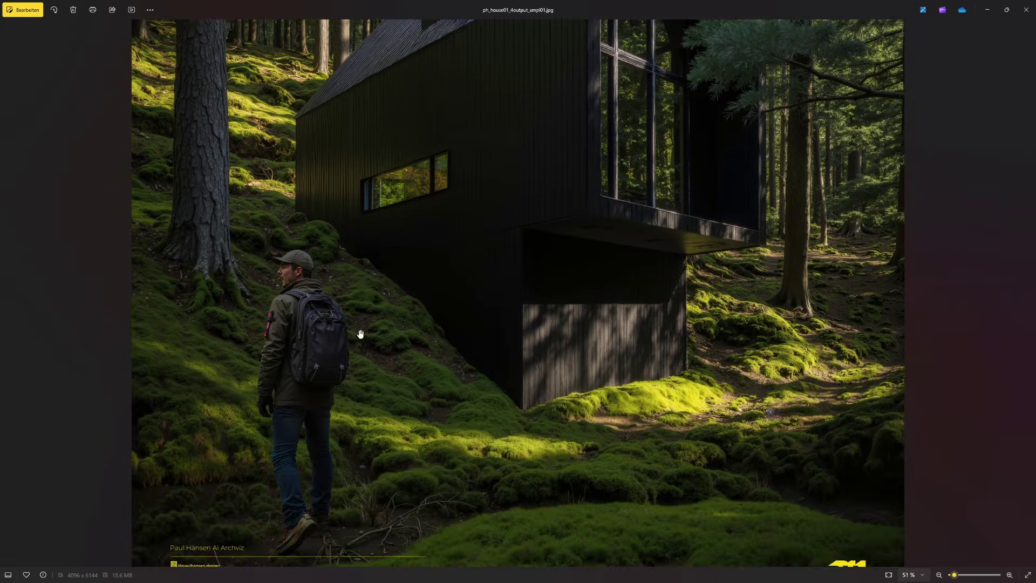
pyautogui.scroll(4, 562, 412)
pyautogui.scroll(1, 784, 356)
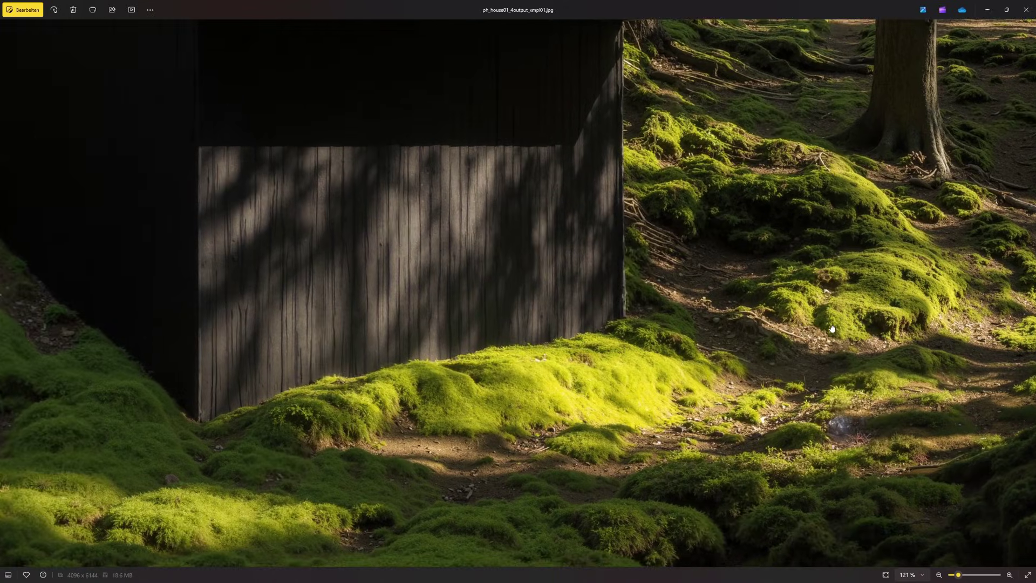
pyautogui.moveTo(853, 339); pyautogui.dragTo(772, 339)
pyautogui.moveTo(805, 292); pyautogui.dragTo(720, 363)
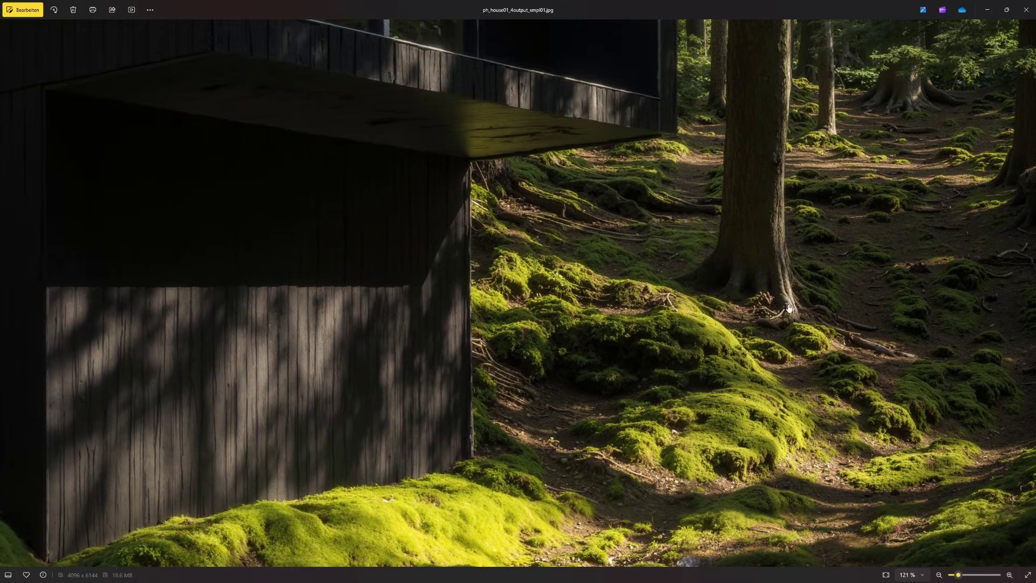
pyautogui.moveTo(789, 308); pyautogui.dragTo(786, 371)
pyautogui.scroll(-3, 699, 363)
pyautogui.scroll(-6, 655, 342)
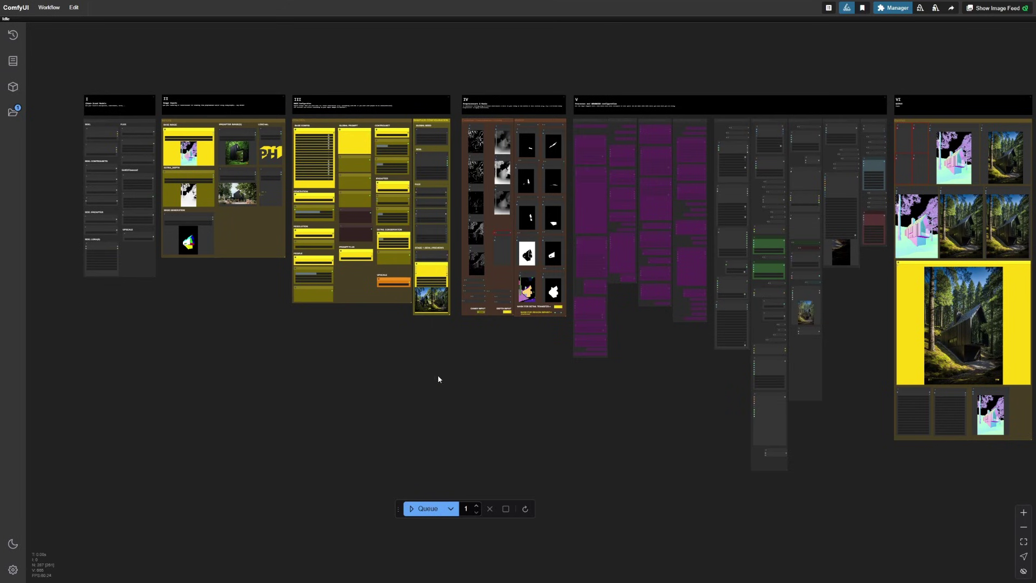
pyautogui.scroll(3, 227, 336)
pyautogui.moveTo(136, 369); pyautogui.dragTo(264, 399)
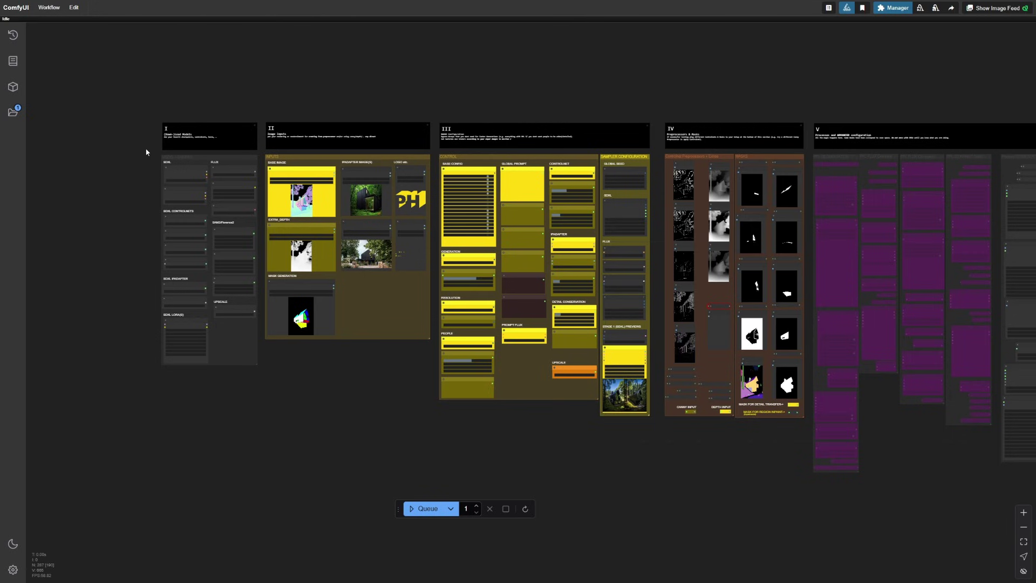
pyautogui.scroll(5, 144, 150)
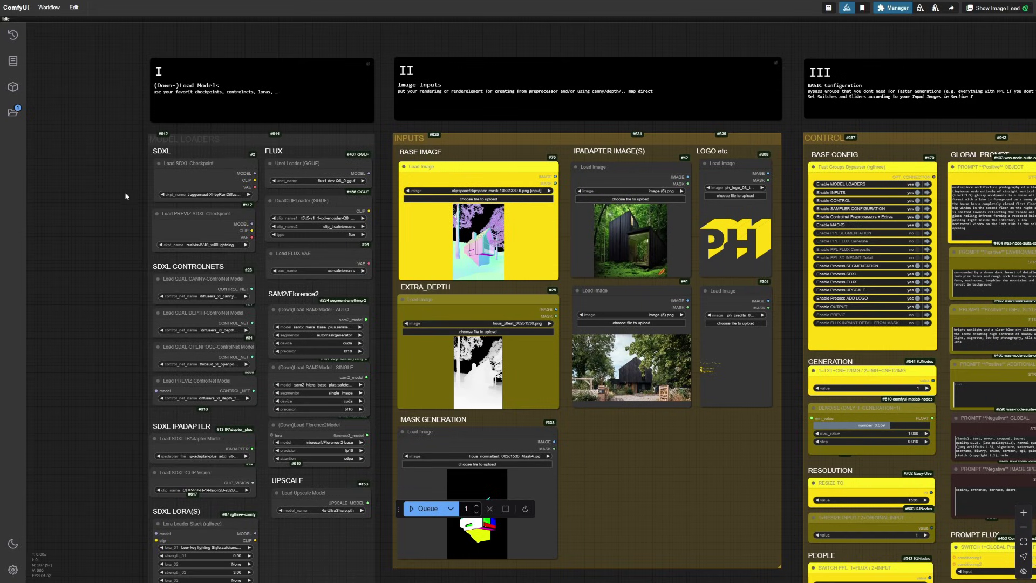
pyautogui.moveTo(125, 192); pyautogui.dragTo(130, 146)
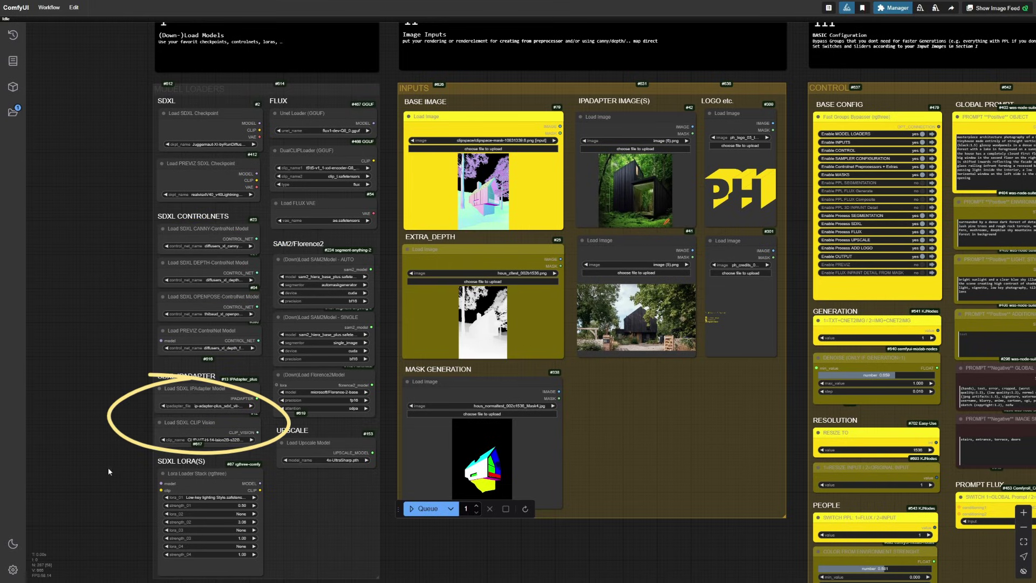
pyautogui.moveTo(115, 443); pyautogui.dragTo(87, 453)
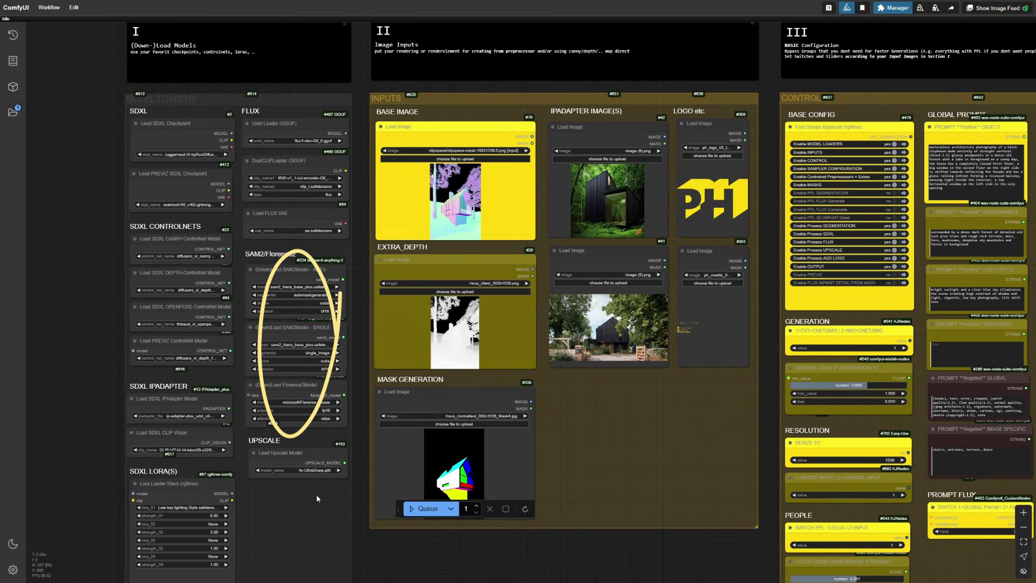
pyautogui.scroll(-3, 309, 428)
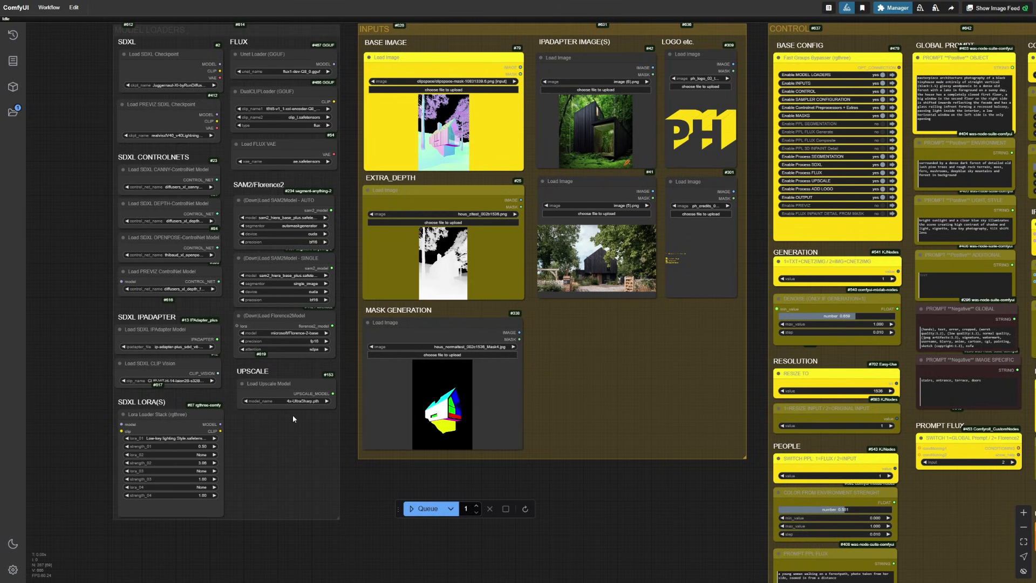
pyautogui.scroll(-2, 568, 70)
pyautogui.scroll(3, 511, 54)
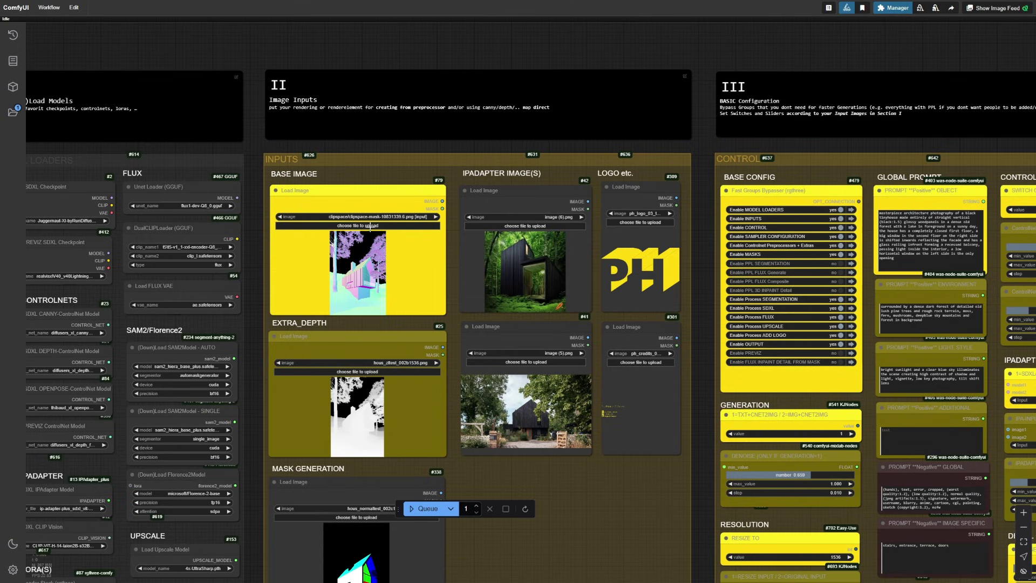
pyautogui.scroll(-4, 186, 242)
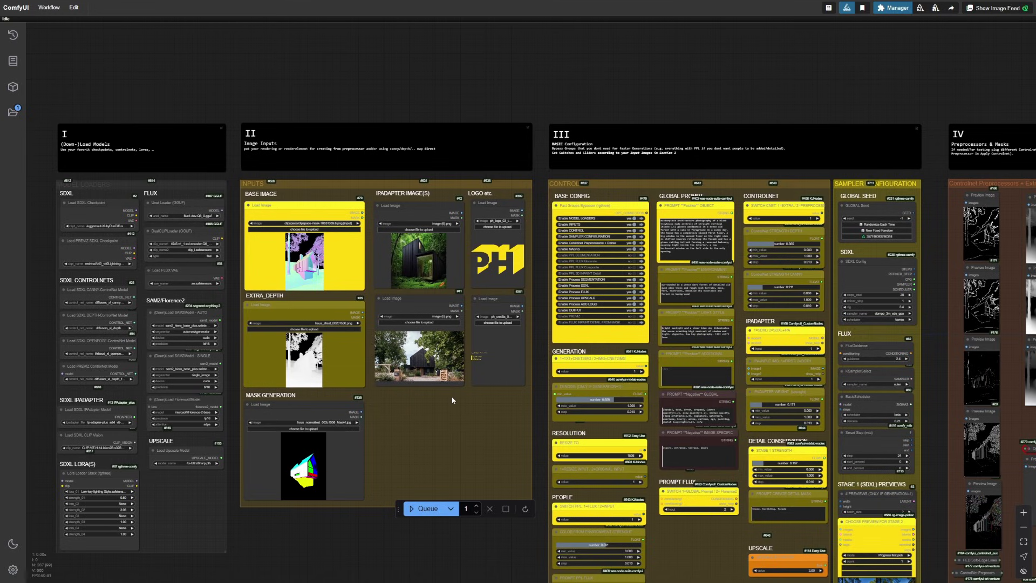
pyautogui.moveTo(685, 86); pyautogui.dragTo(516, 57)
pyautogui.scroll(2, 502, 81)
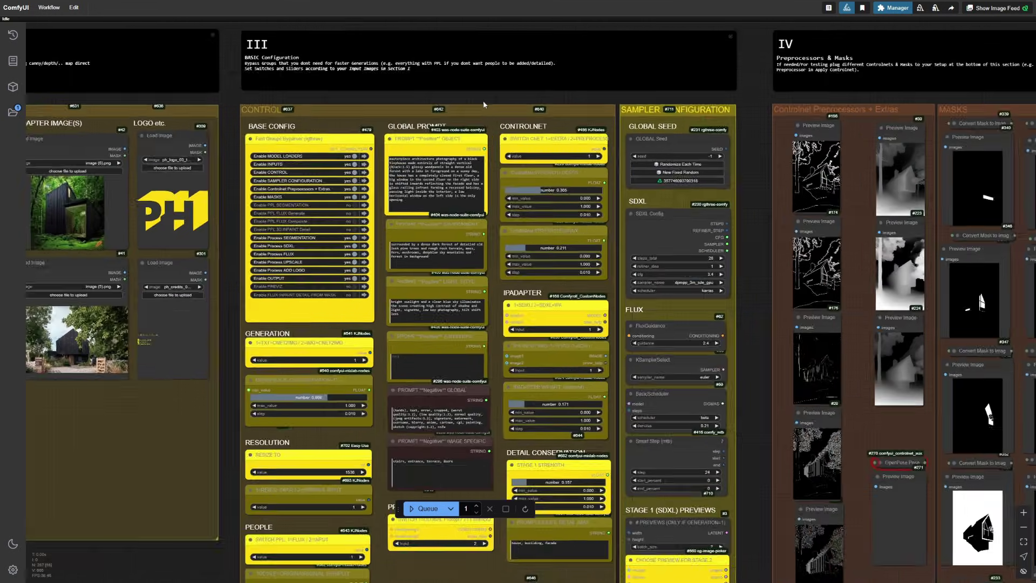
pyautogui.scroll(3, 484, 101)
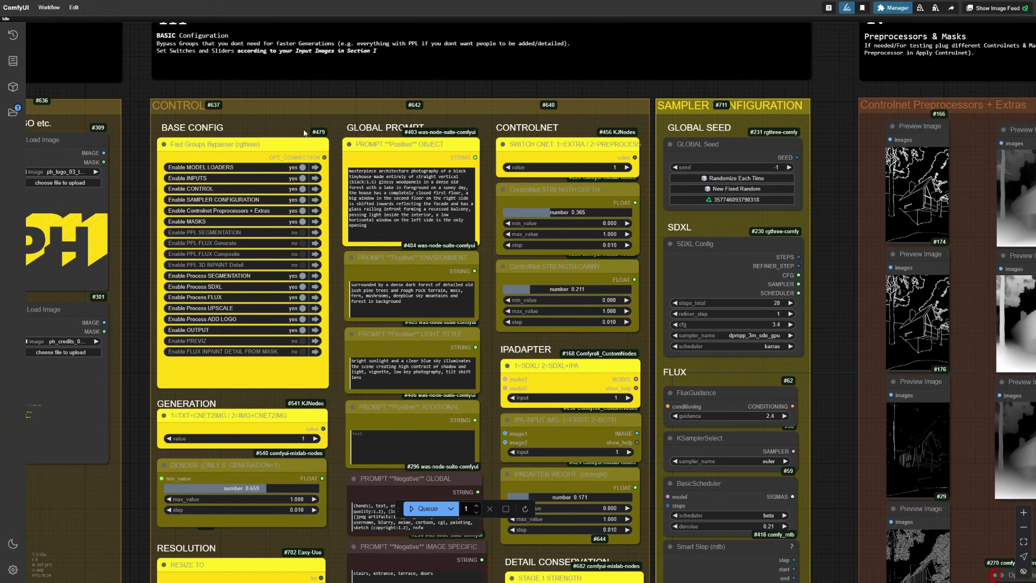
pyautogui.scroll(-3, 305, 133)
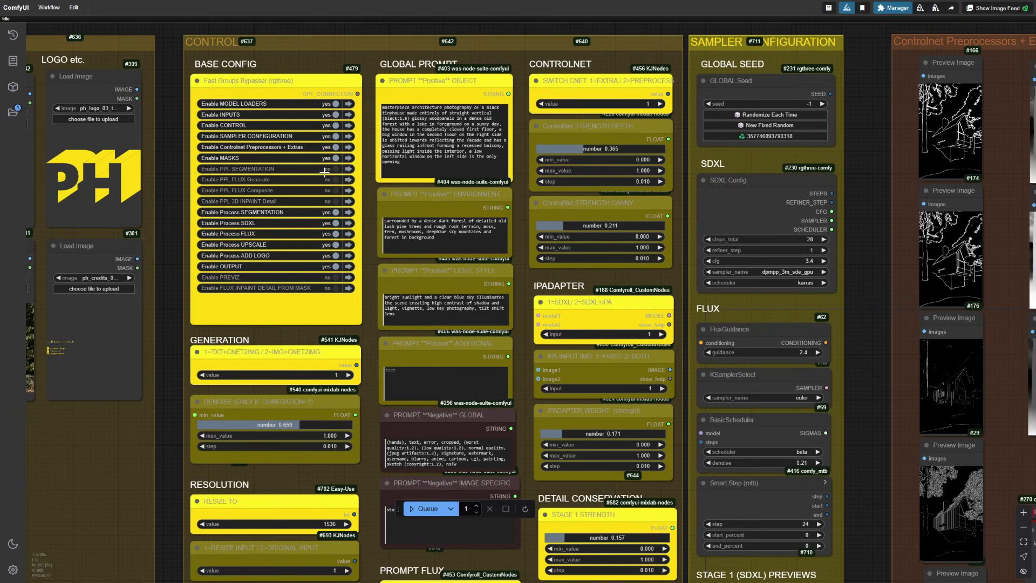
pyautogui.scroll(-4, 286, 316)
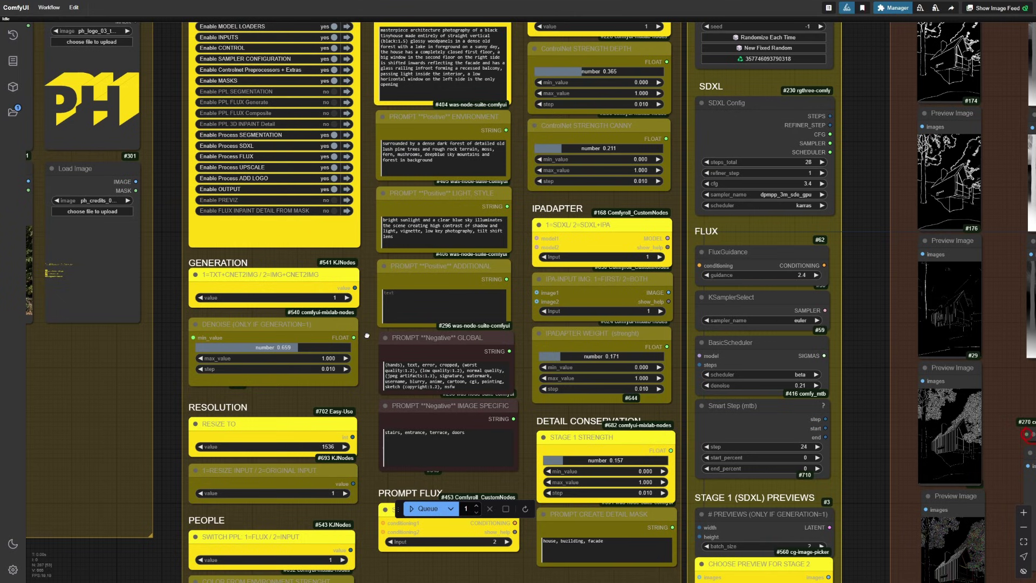
pyautogui.scroll(-3, 367, 337)
pyautogui.scroll(2, 366, 340)
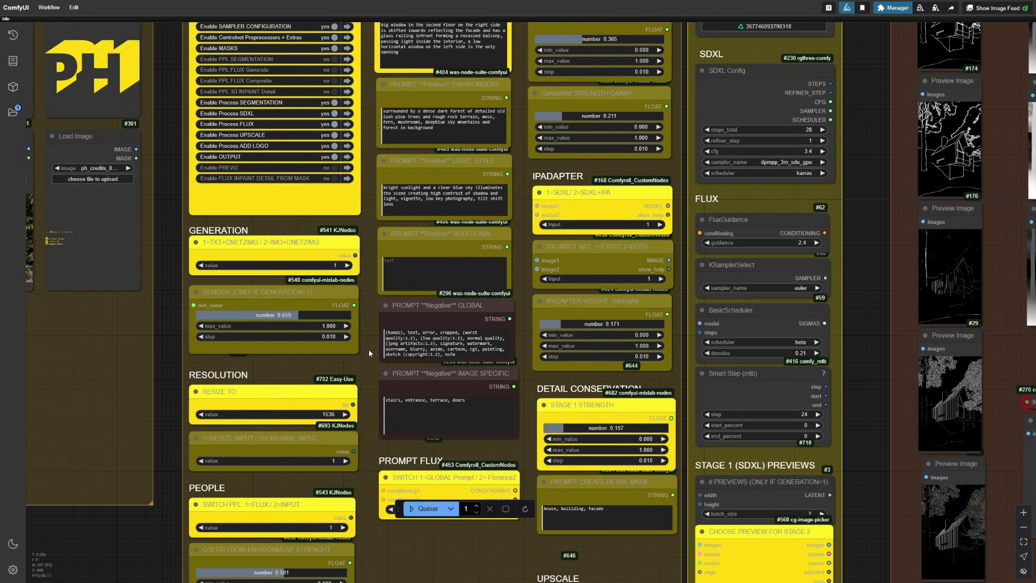
pyautogui.scroll(-3, 367, 353)
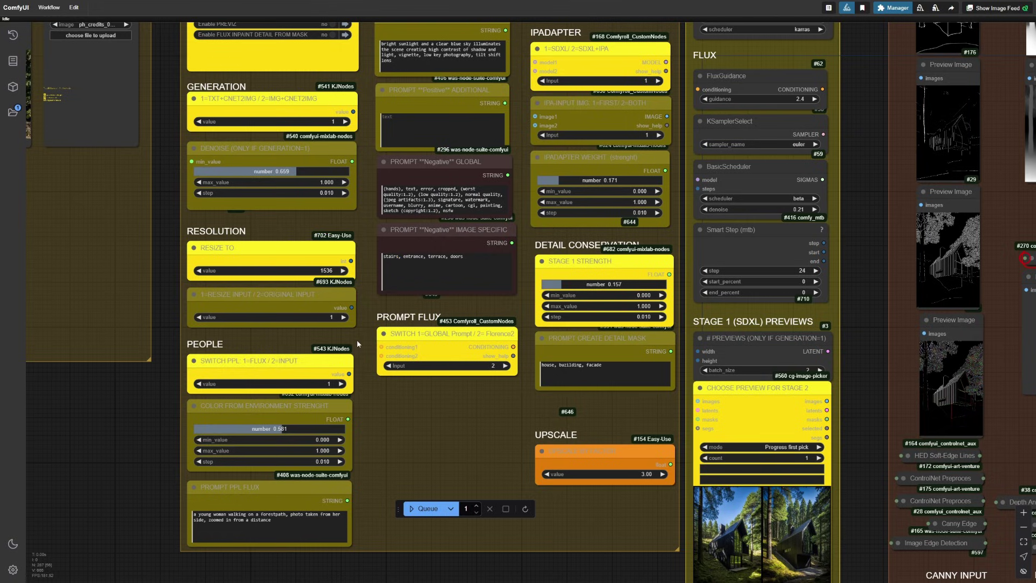
pyautogui.moveTo(365, 351); pyautogui.dragTo(371, 279)
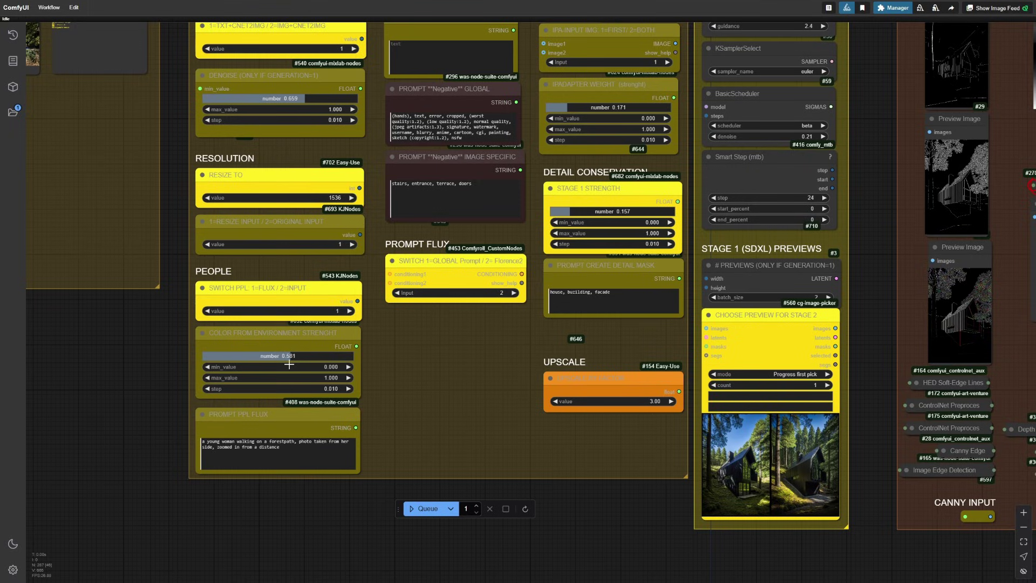
pyautogui.moveTo(389, 360); pyautogui.dragTo(372, 339)
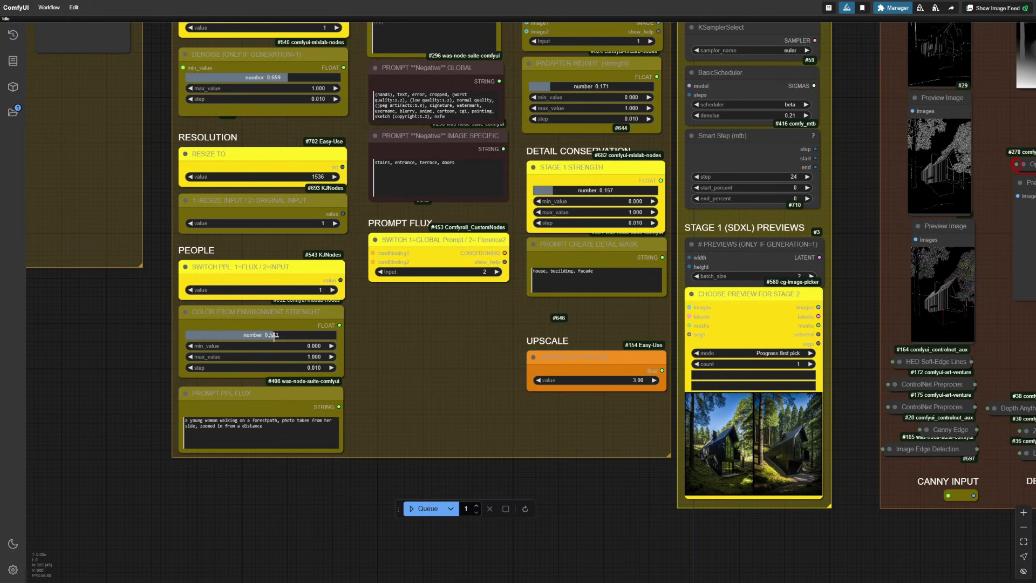
pyautogui.click(266, 431)
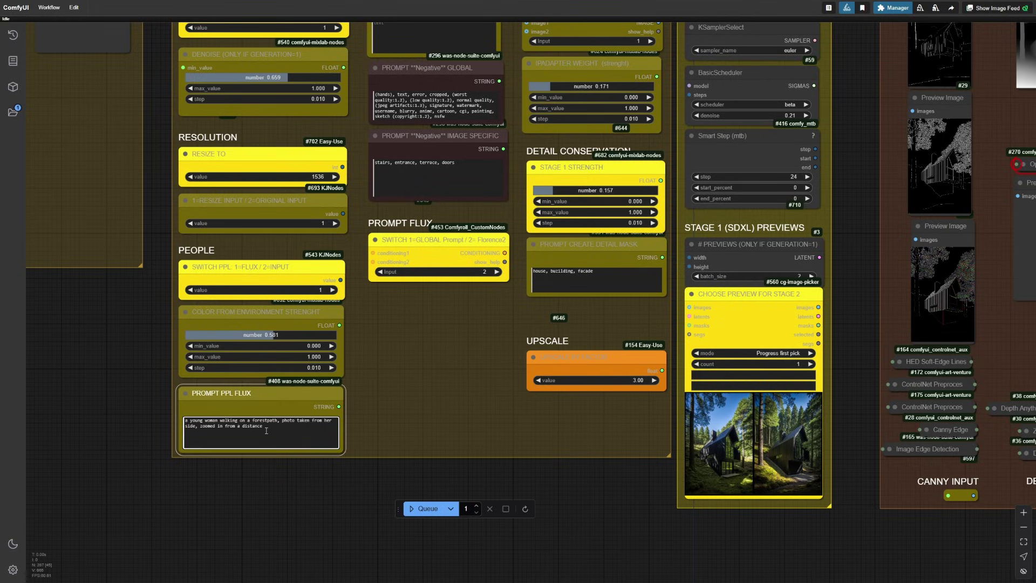
pyautogui.press('Escape')
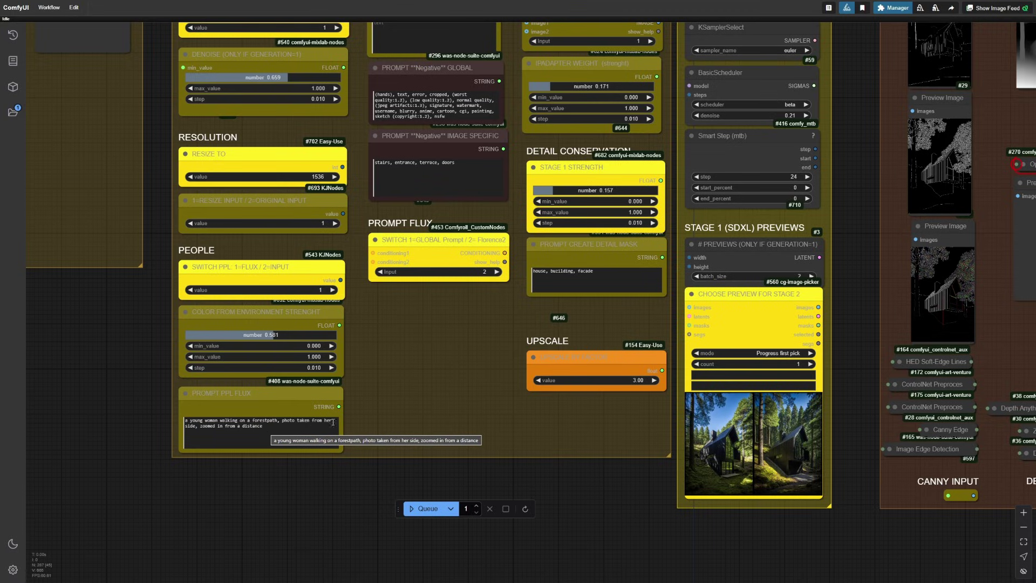
pyautogui.scroll(-3, 422, 442)
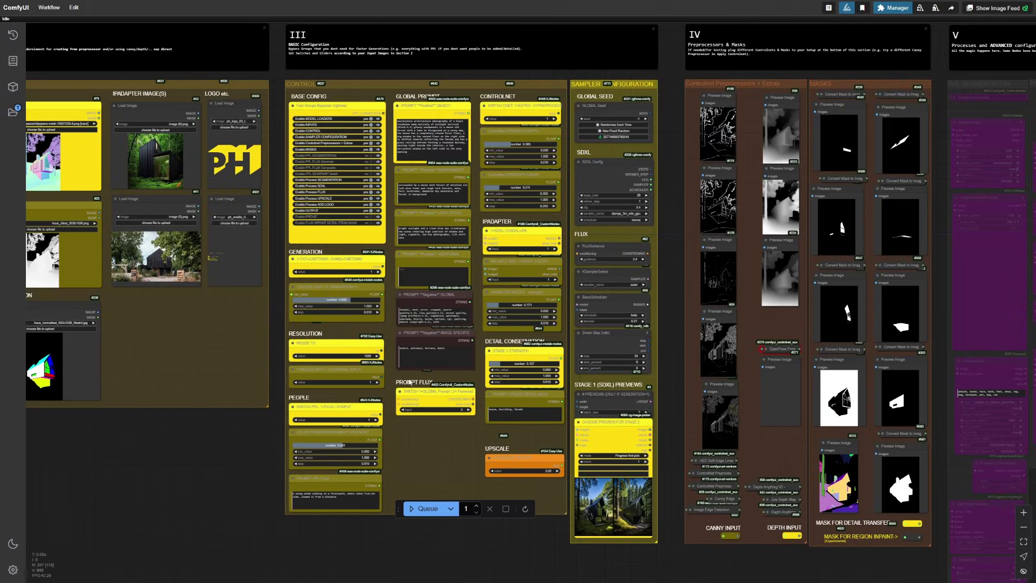
# Survey the processing and output groups, then zoom back into the image inputs group.
pyautogui.scroll(-5, 710, 429)
pyautogui.moveTo(710, 429); pyautogui.dragTo(541, 391)
pyautogui.scroll(5, 730, 388)
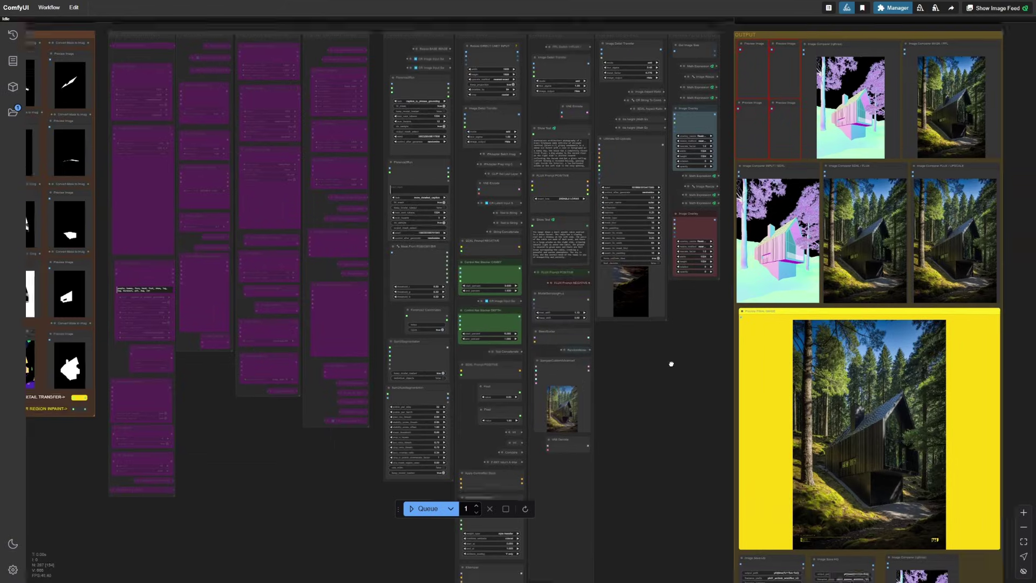
pyautogui.scroll(-2, 834, 338)
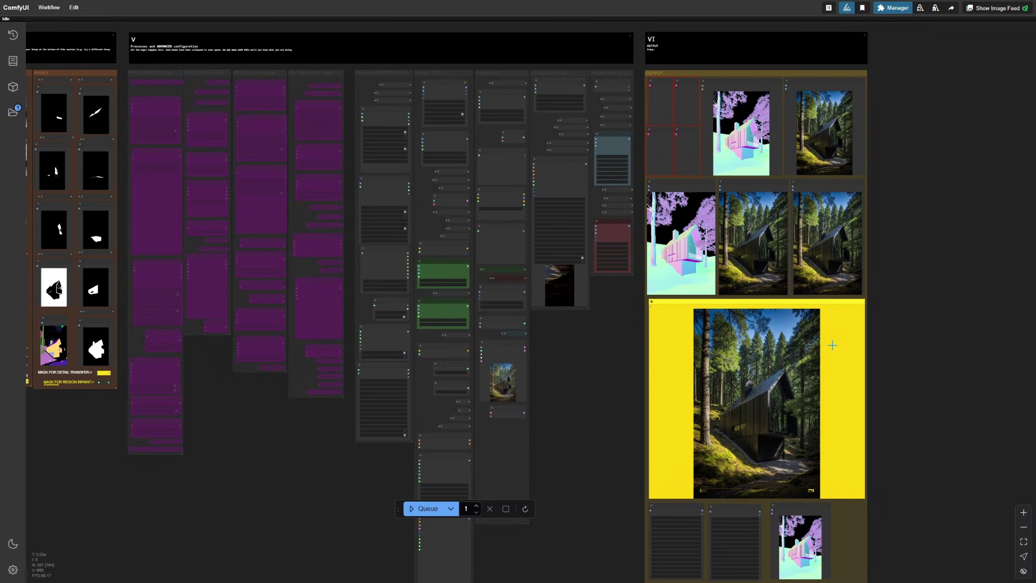
pyautogui.scroll(-3, 831, 341)
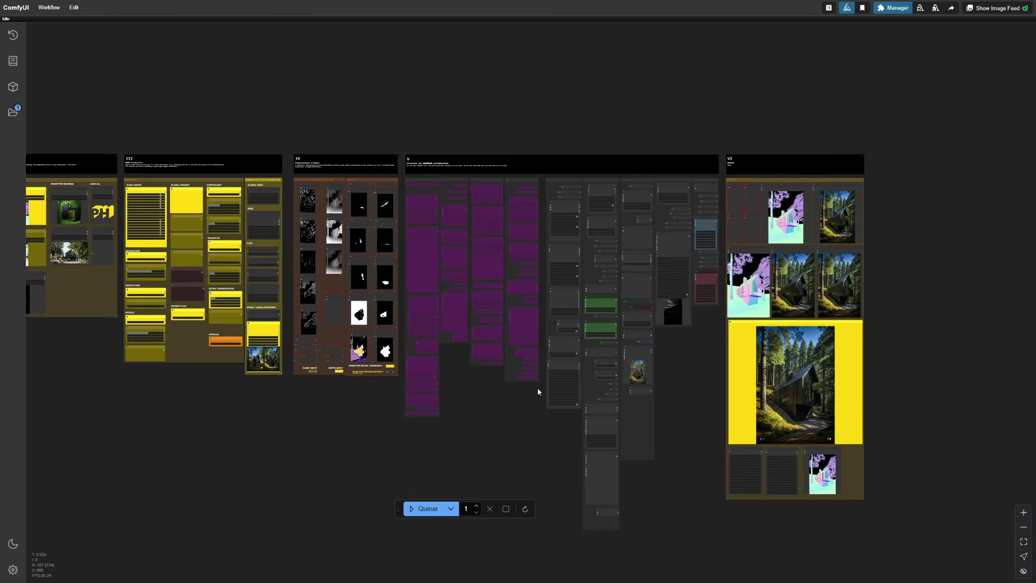
pyautogui.moveTo(539, 390); pyautogui.dragTo(599, 386)
pyautogui.moveTo(225, 352); pyautogui.dragTo(349, 352)
pyautogui.scroll(2, 270, 338)
pyautogui.moveTo(271, 338); pyautogui.dragTo(322, 396)
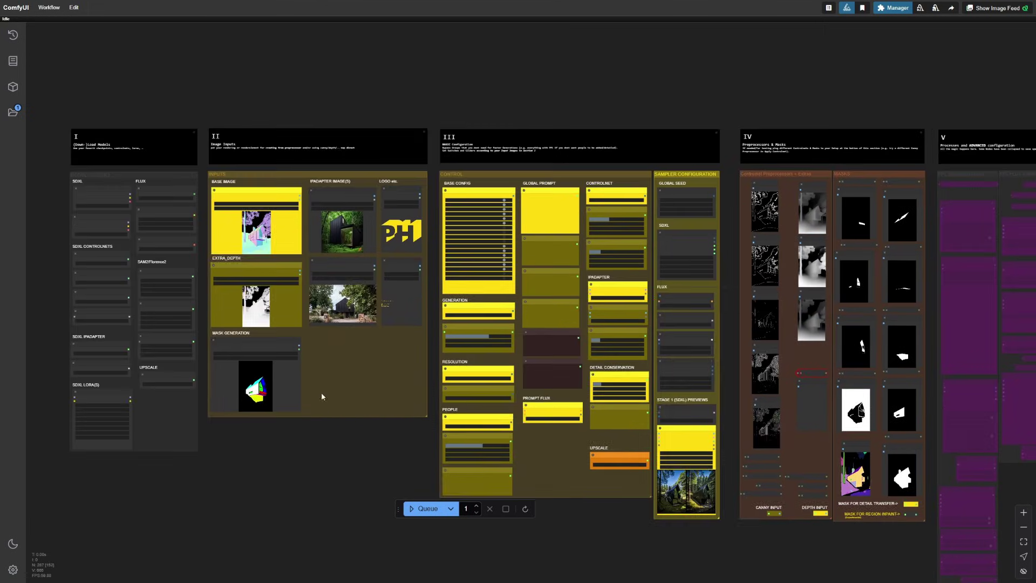
pyautogui.scroll(6, 322, 395)
pyautogui.scroll(5, 286, 258)
# Paint a mask over the base image's lower foreground in MaskEditor and save it to the node.
pyautogui.rightClick(207, 81)
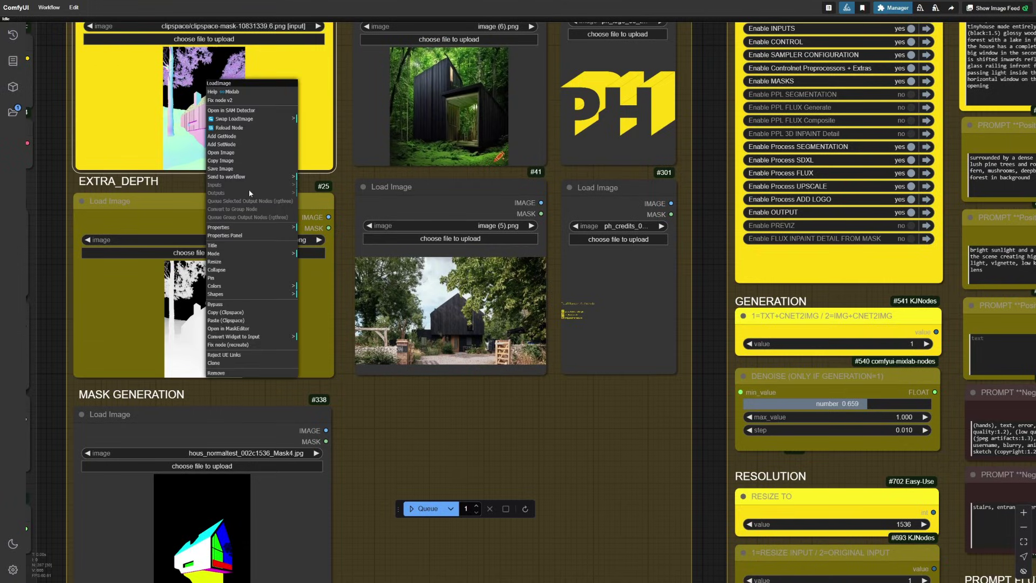
pyautogui.click(229, 328)
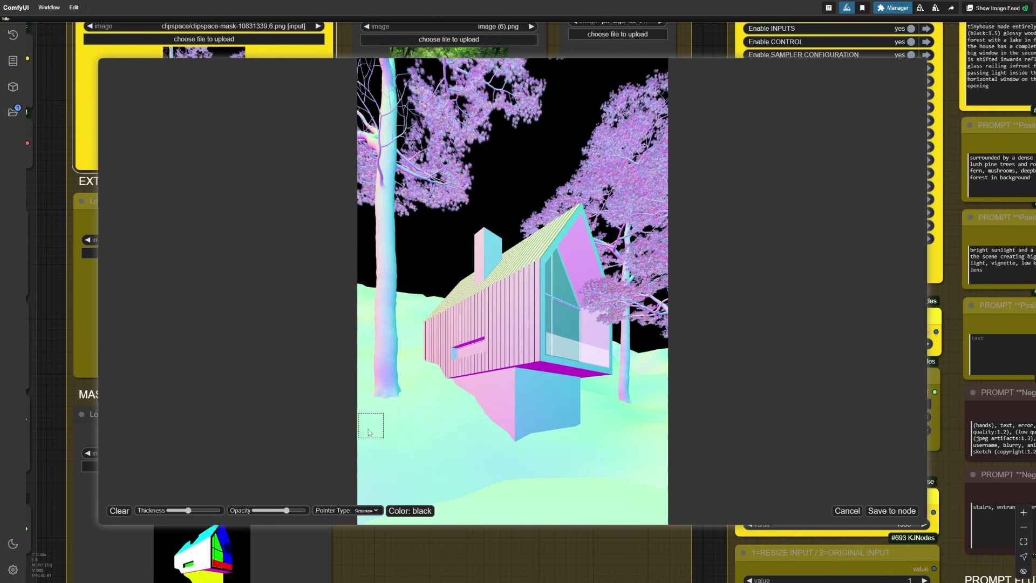
pyautogui.moveTo(442, 403)
pyautogui.mouseDown()
pyautogui.moveTo(475, 403)
pyautogui.moveTo(475, 492)
pyautogui.moveTo(446, 476)
pyautogui.moveTo(443, 412)
pyautogui.moveTo(461, 465)
pyautogui.mouseUp()
pyautogui.click(887, 511)
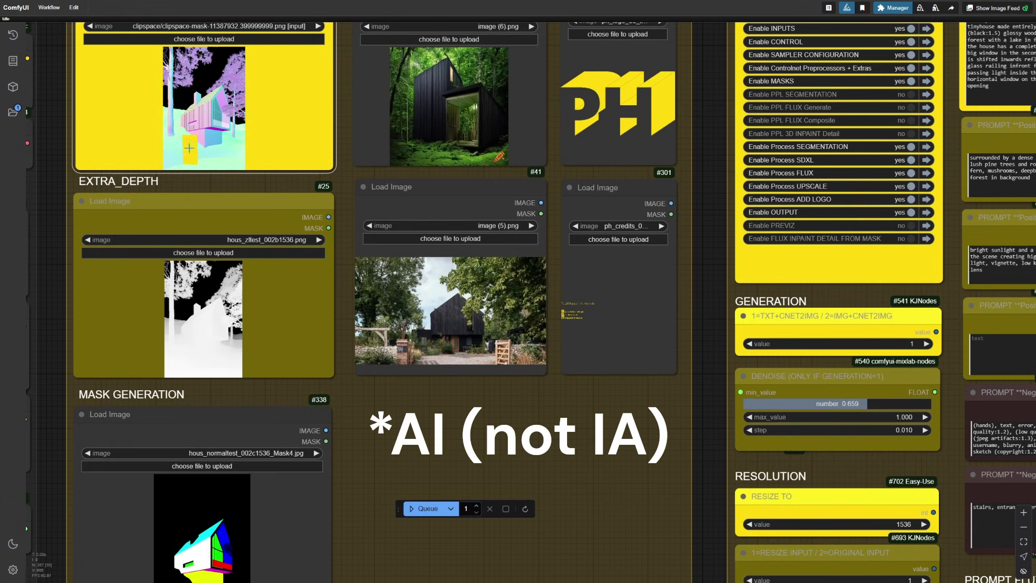
# Switch Enable PPL SEGMENTATION, PPL FLUX Generate and PPL FLUX Composite to yes in Base Config.
pyautogui.scroll(-4, 253, 156)
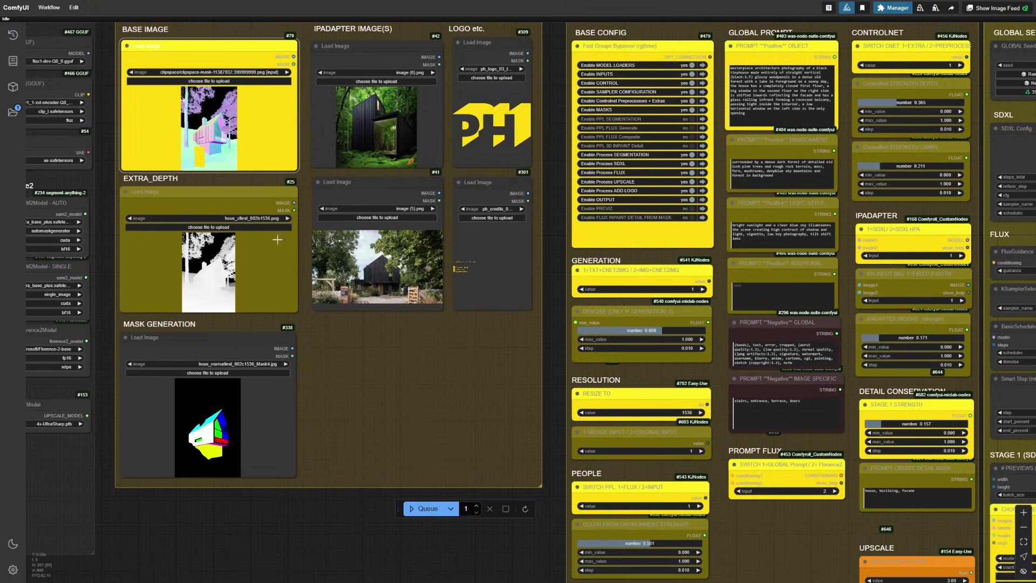
pyautogui.click(688, 119)
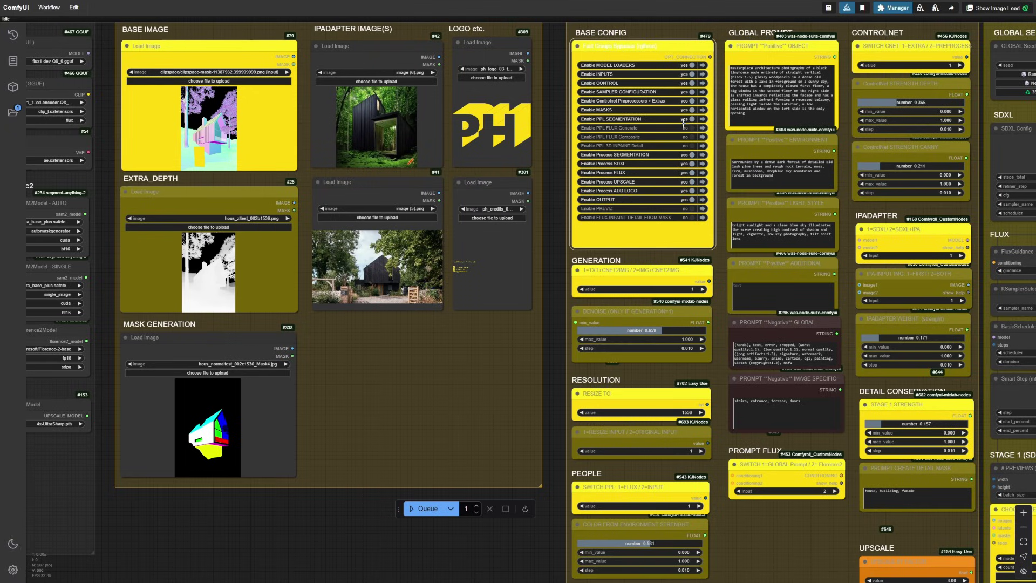
pyautogui.click(689, 128)
pyautogui.click(686, 136)
pyautogui.scroll(-3, 557, 181)
pyautogui.moveTo(520, 447); pyautogui.dragTo(298, 419)
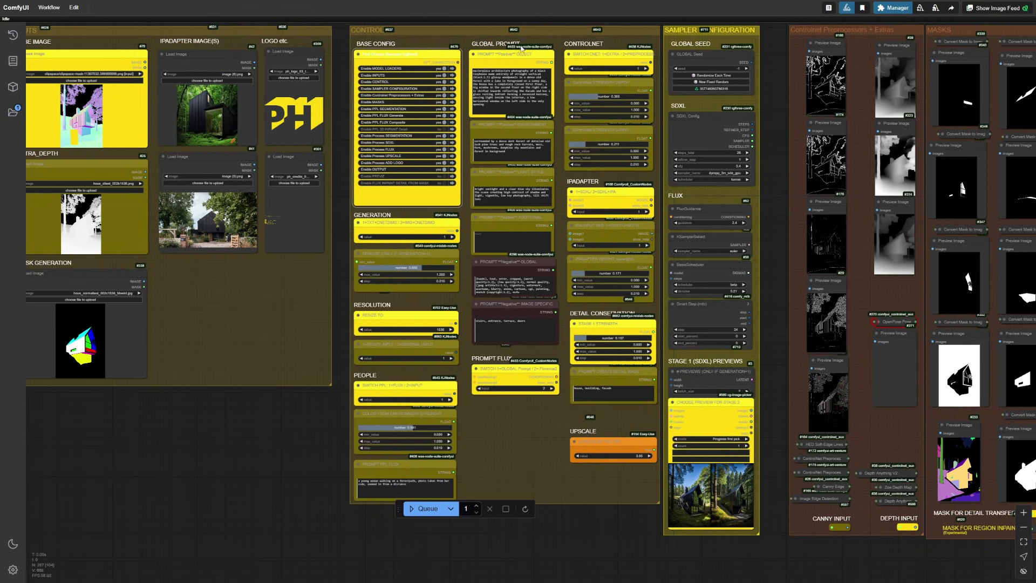
pyautogui.scroll(3, 527, 29)
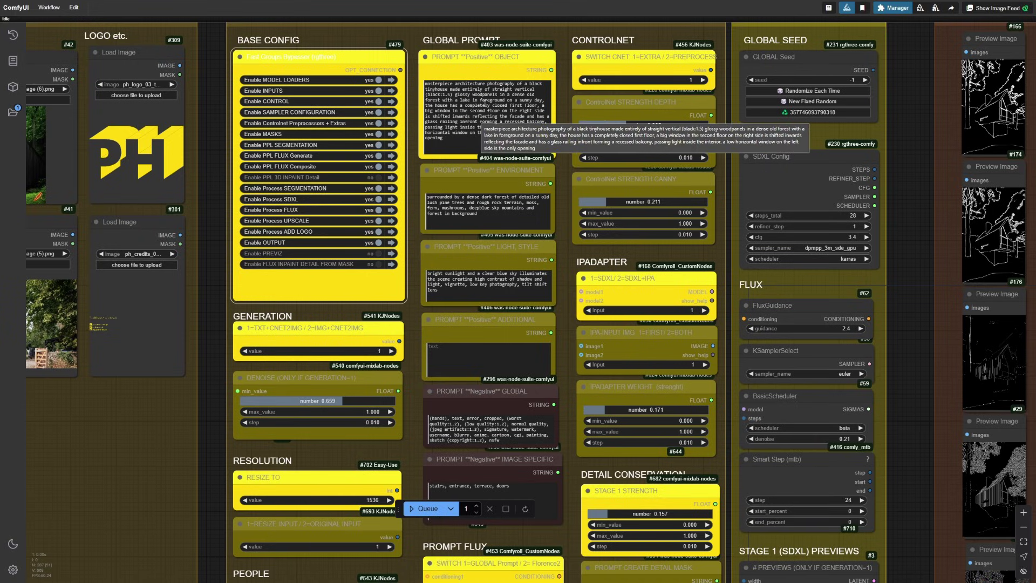
pyautogui.scroll(-5, 577, 181)
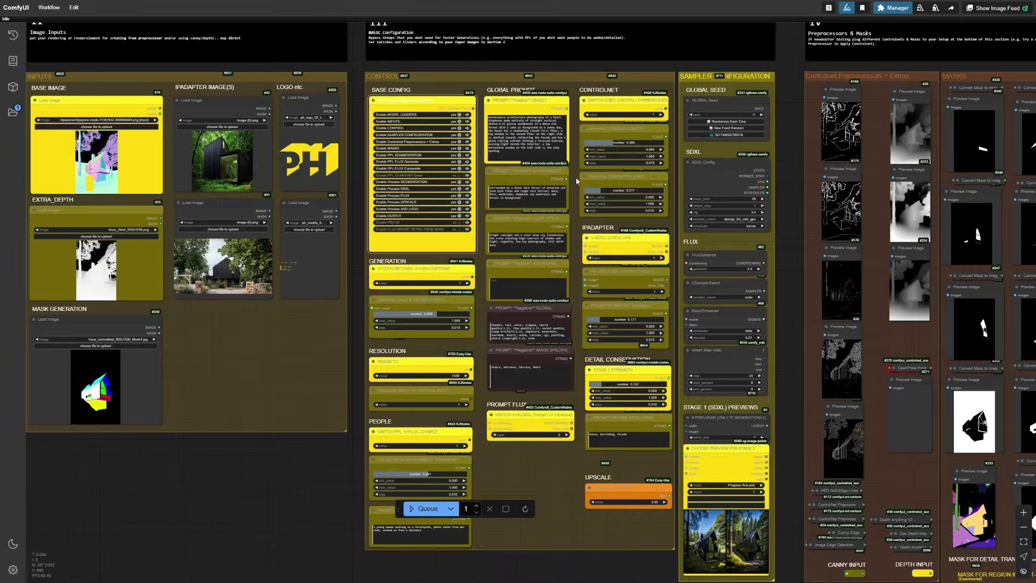
pyautogui.moveTo(576, 419); pyautogui.dragTo(500, 393)
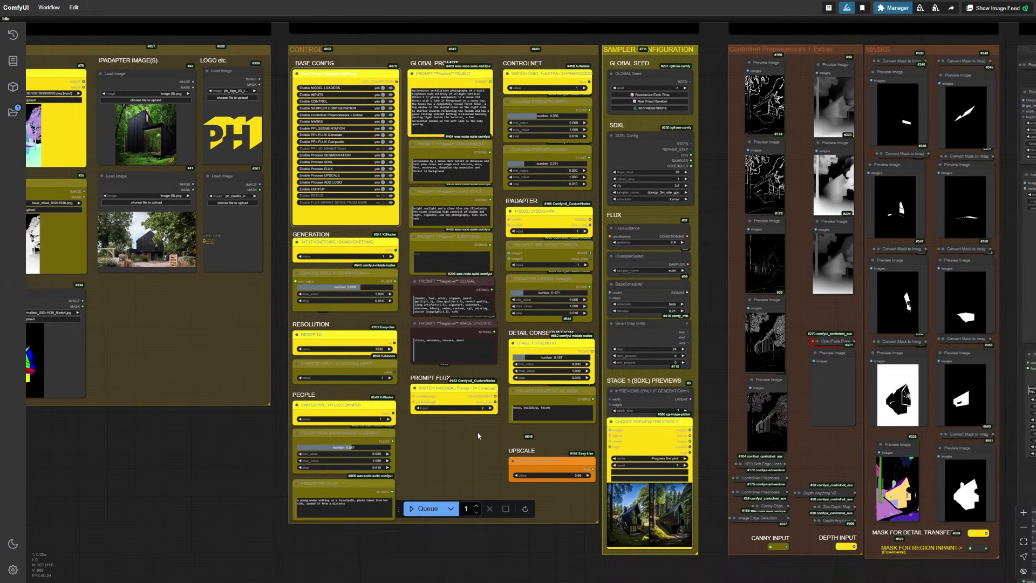
pyautogui.scroll(1, 479, 435)
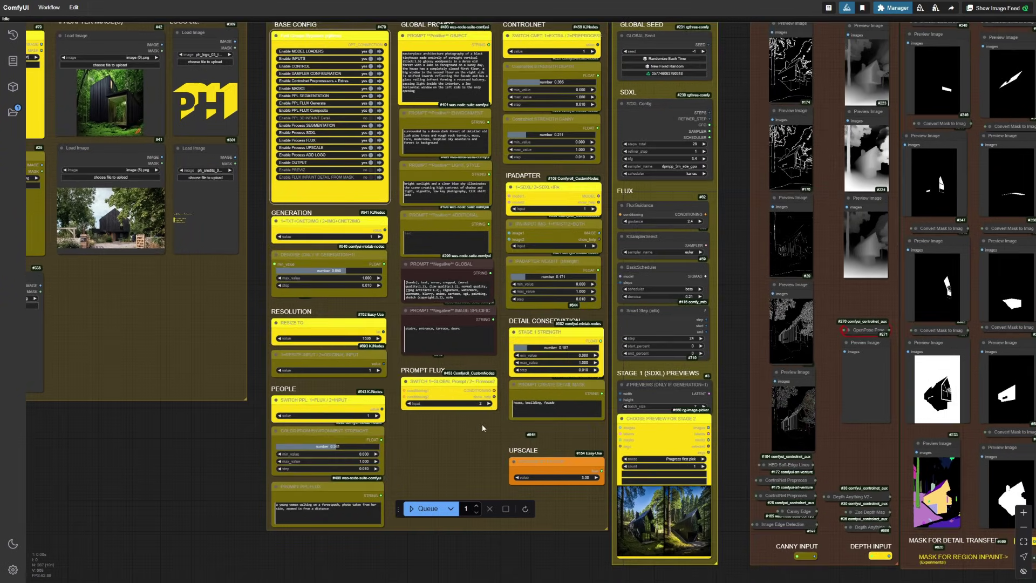
pyautogui.scroll(5, 480, 425)
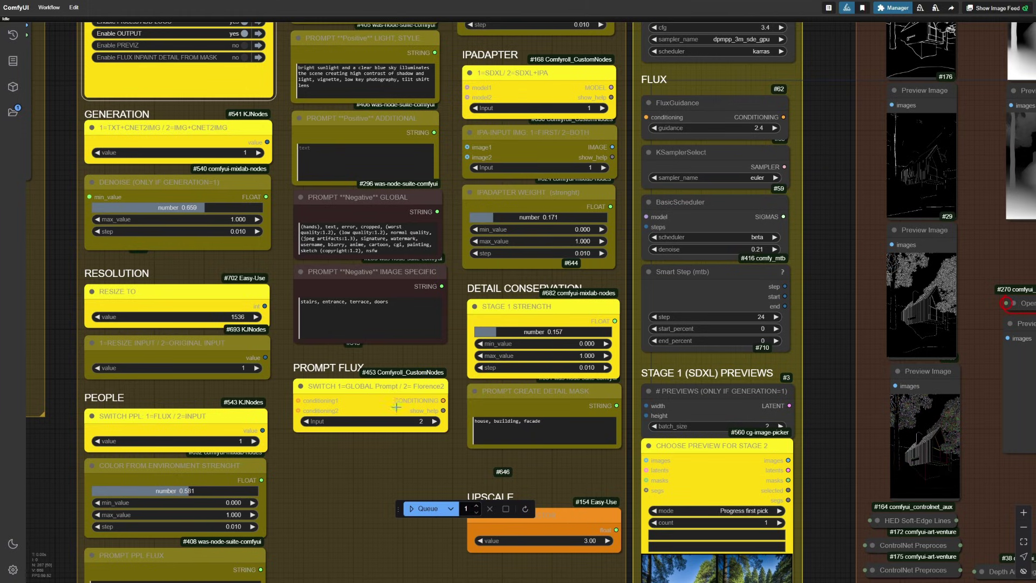
# Set SWITCH CNET in the CONTROLNET group from 1 to 2 for preprocessed control images.
pyautogui.hscroll(1, 433, 355)
pyautogui.scroll(-3, 433, 355)
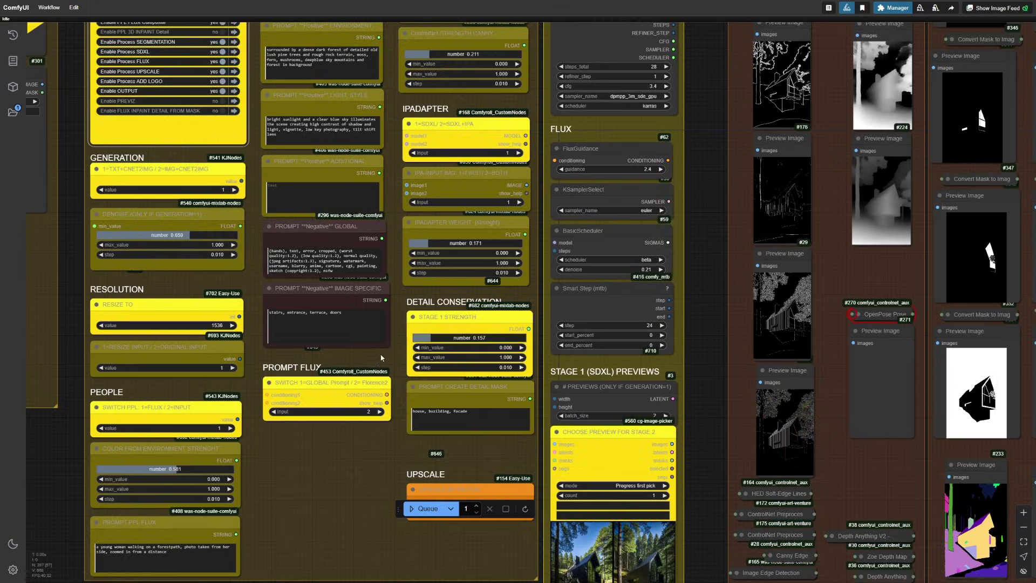
pyautogui.scroll(4, 485, 158)
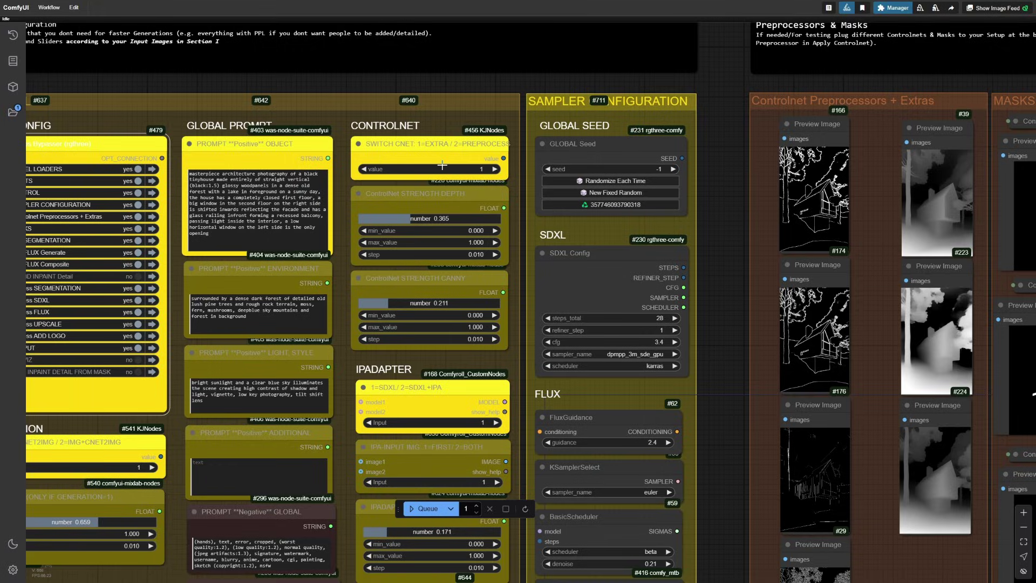
pyautogui.scroll(-6, 442, 165)
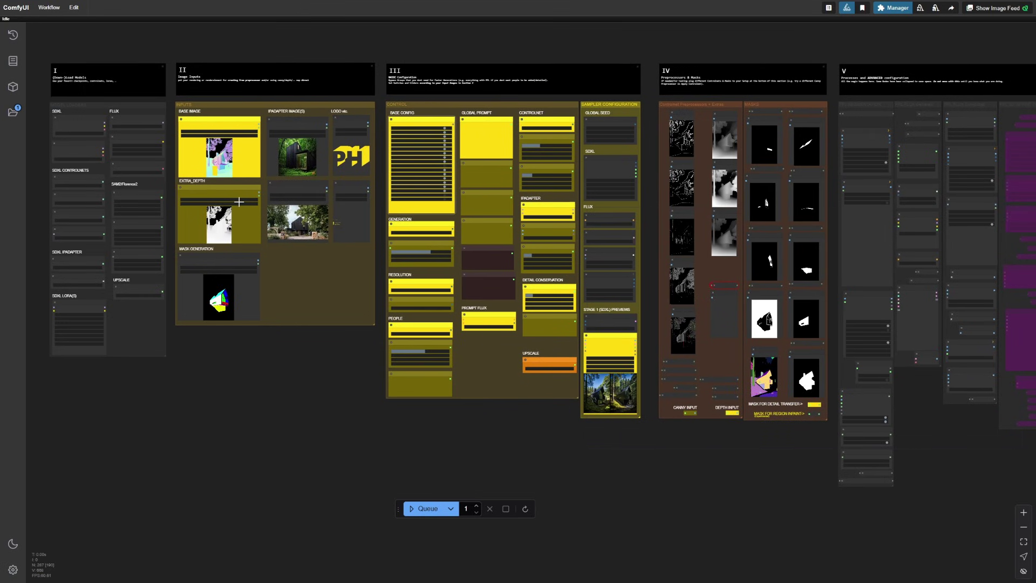
pyautogui.scroll(10, 239, 201)
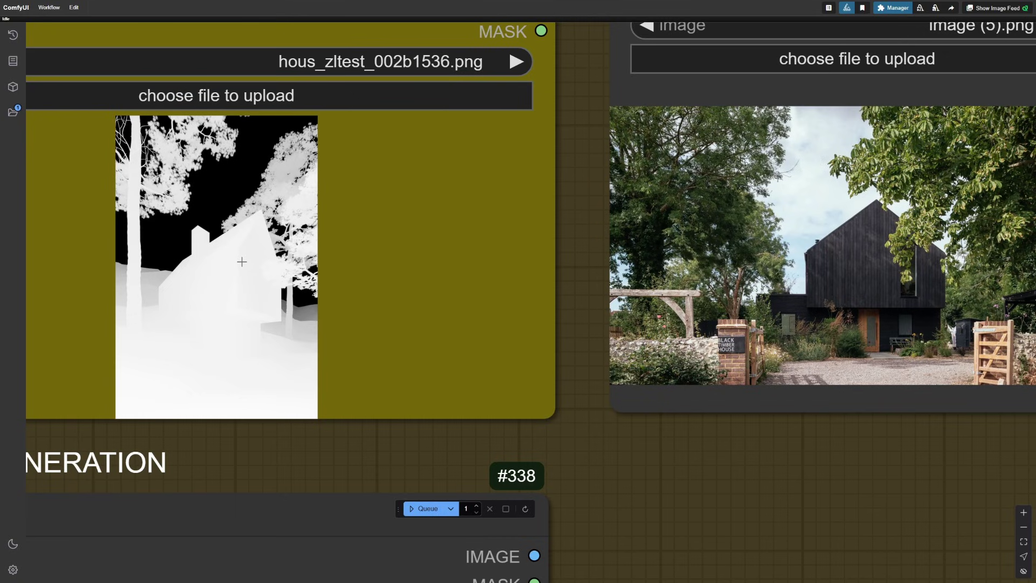
pyautogui.scroll(-10, 212, 262)
pyautogui.scroll(6, 674, 135)
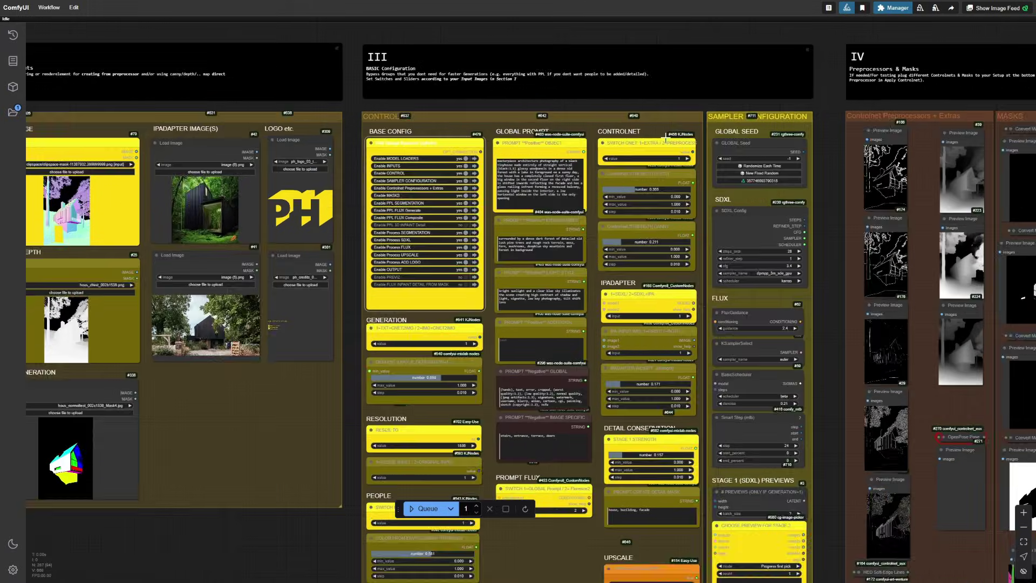
pyautogui.scroll(4, 674, 134)
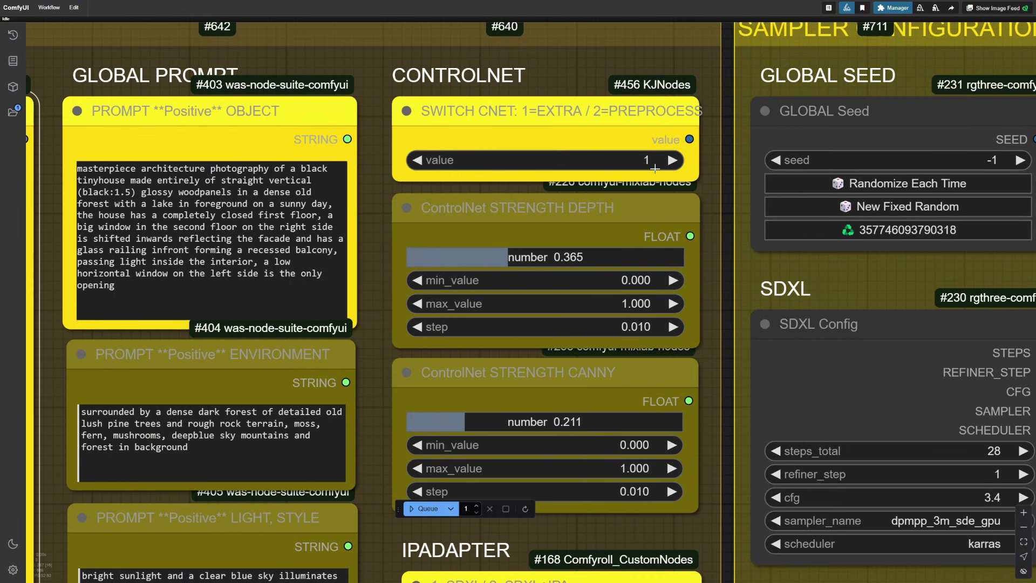
pyautogui.click(672, 160)
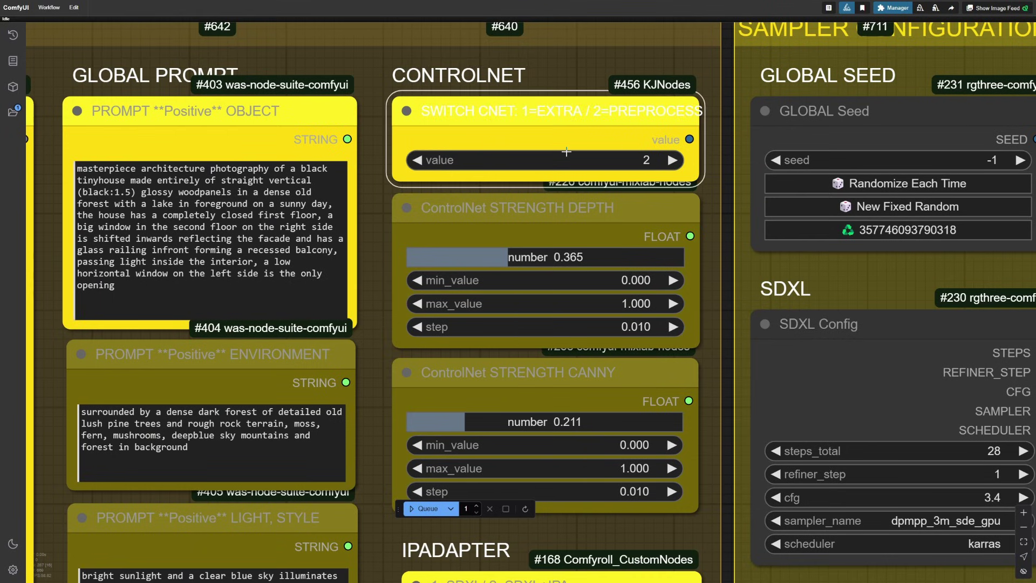
pyautogui.scroll(-5, 572, 152)
pyautogui.scroll(-4, 575, 152)
pyautogui.scroll(15, 752, 147)
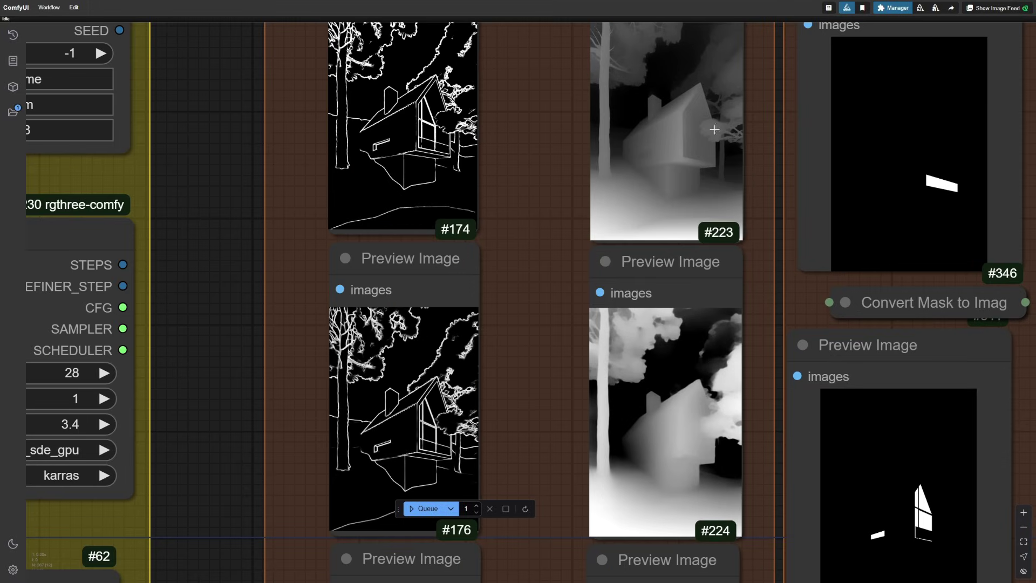
pyautogui.scroll(-5, 656, 117)
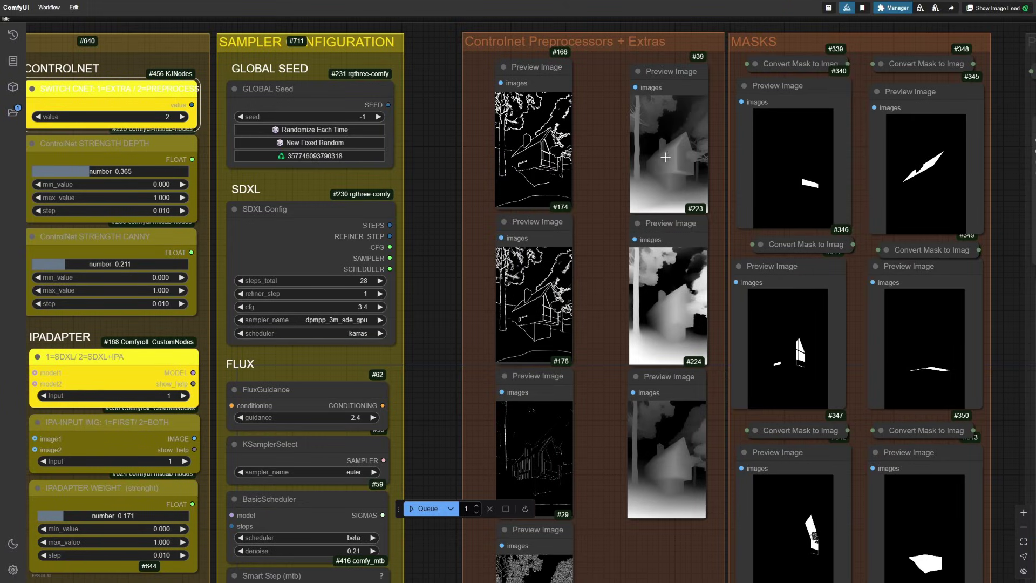
pyautogui.moveTo(438, 232); pyautogui.dragTo(449, 179)
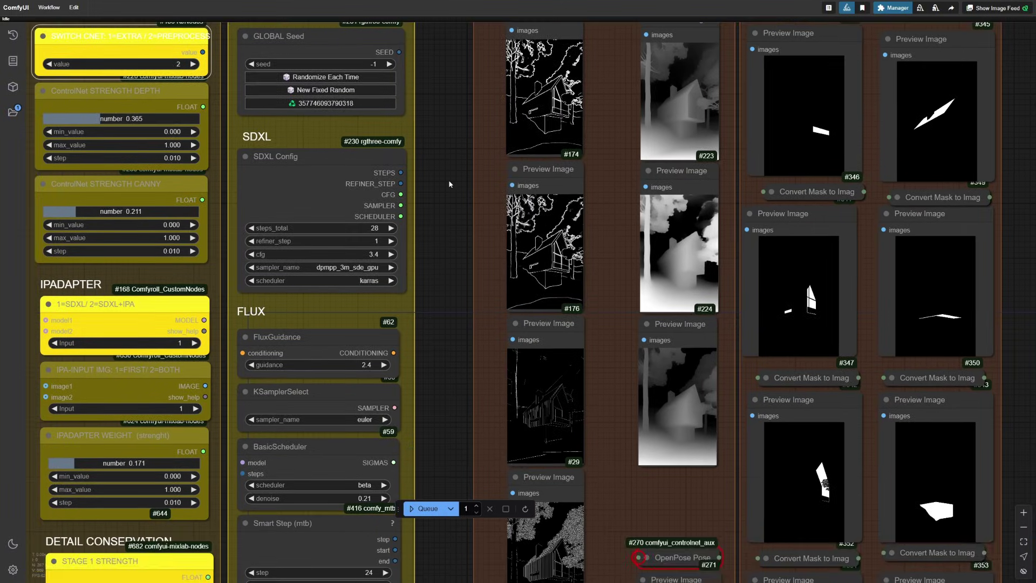
pyautogui.scroll(-3, 479, 202)
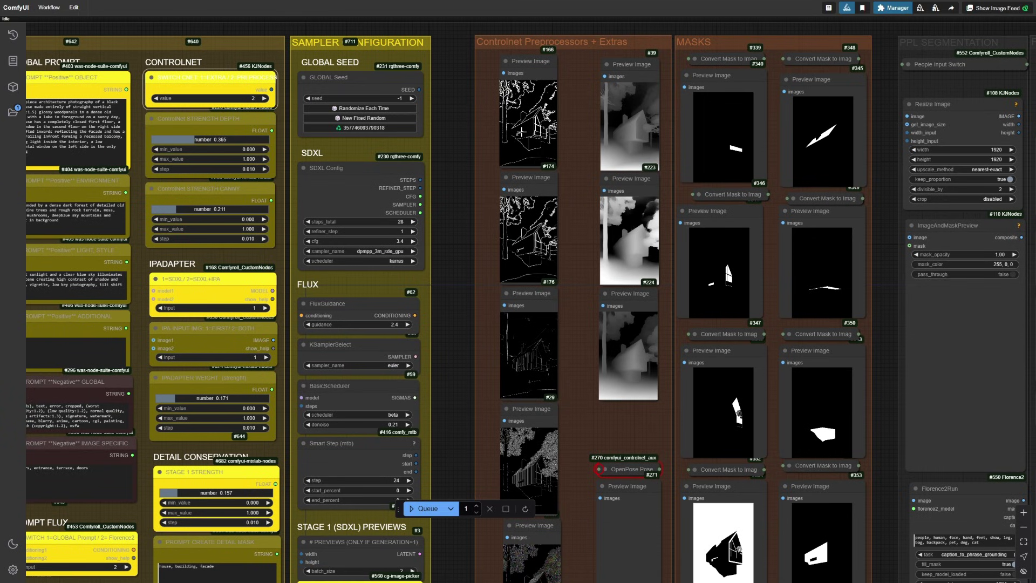
pyautogui.scroll(-2, 455, 147)
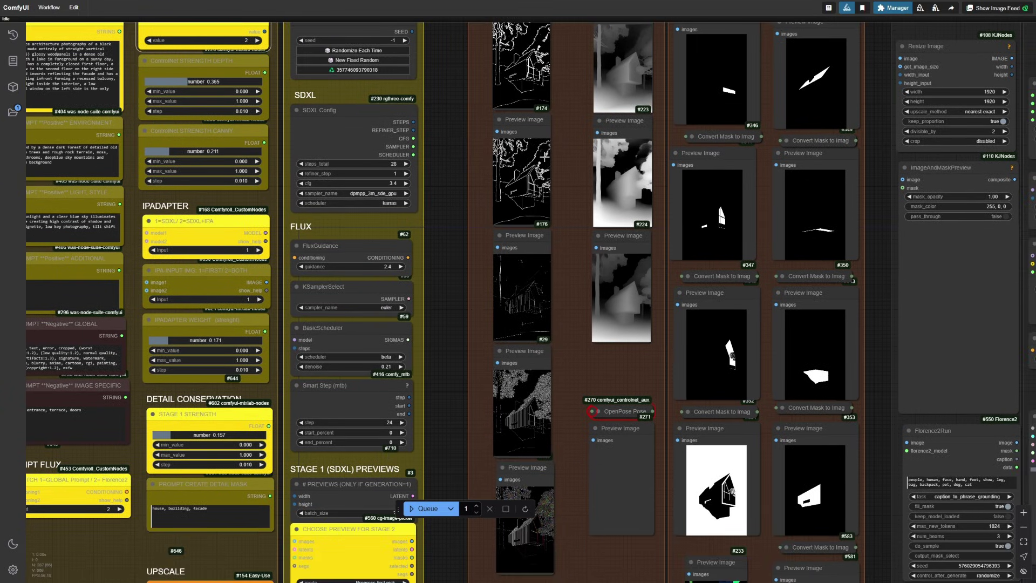
pyautogui.scroll(5, 608, 189)
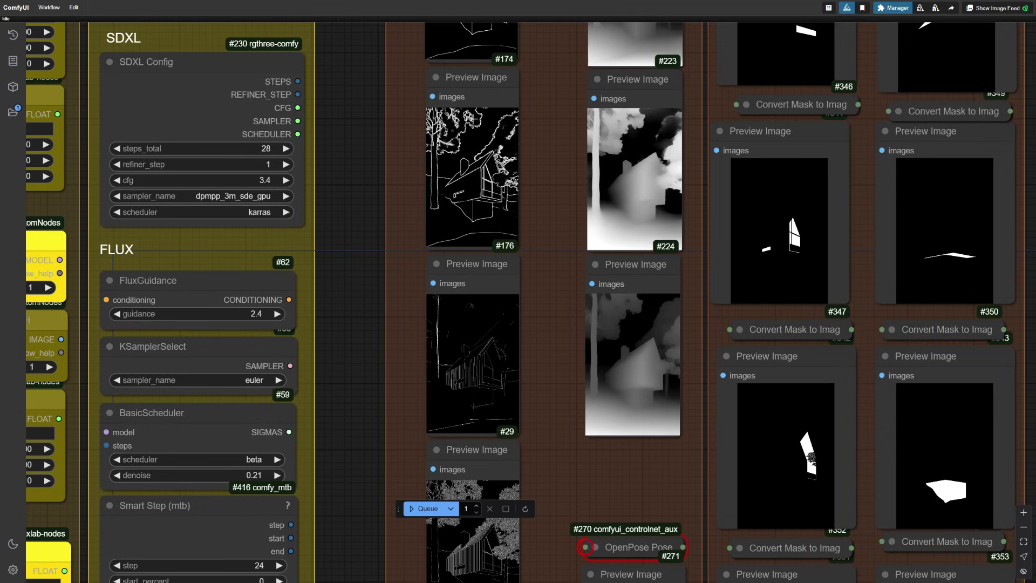
pyautogui.scroll(-7, 488, 257)
pyautogui.scroll(7, 492, 443)
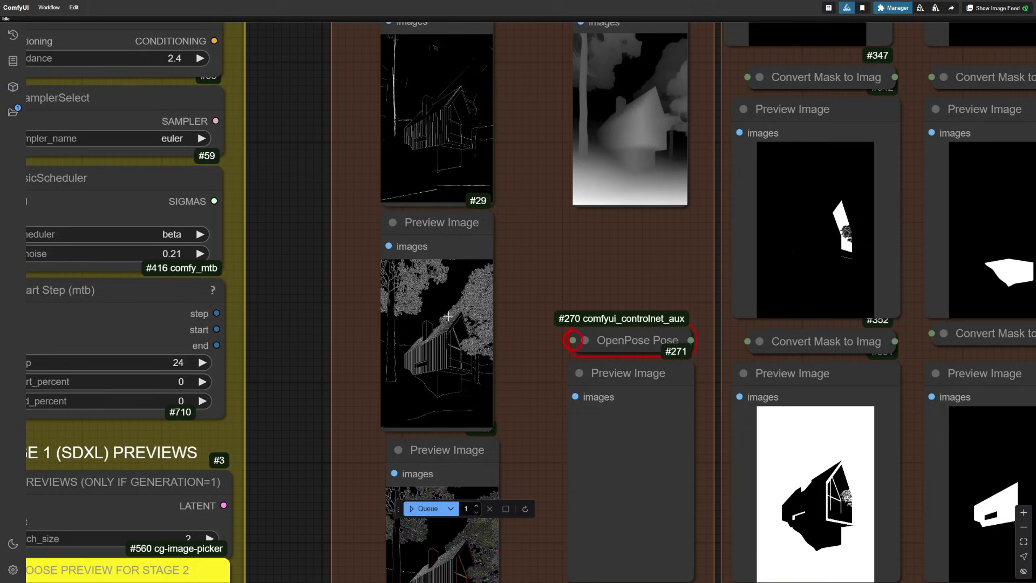
pyautogui.scroll(-9, 610, 140)
# Turn on link visibility so all node connections are drawn.
pyautogui.click(1024, 572)
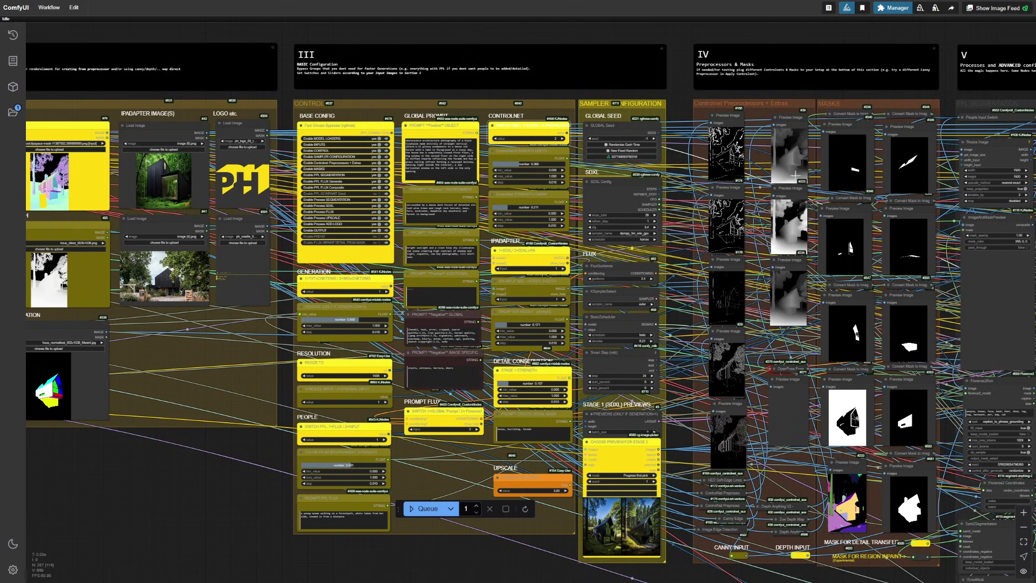
pyautogui.scroll(-3, 766, 366)
pyautogui.scroll(5, 679, 355)
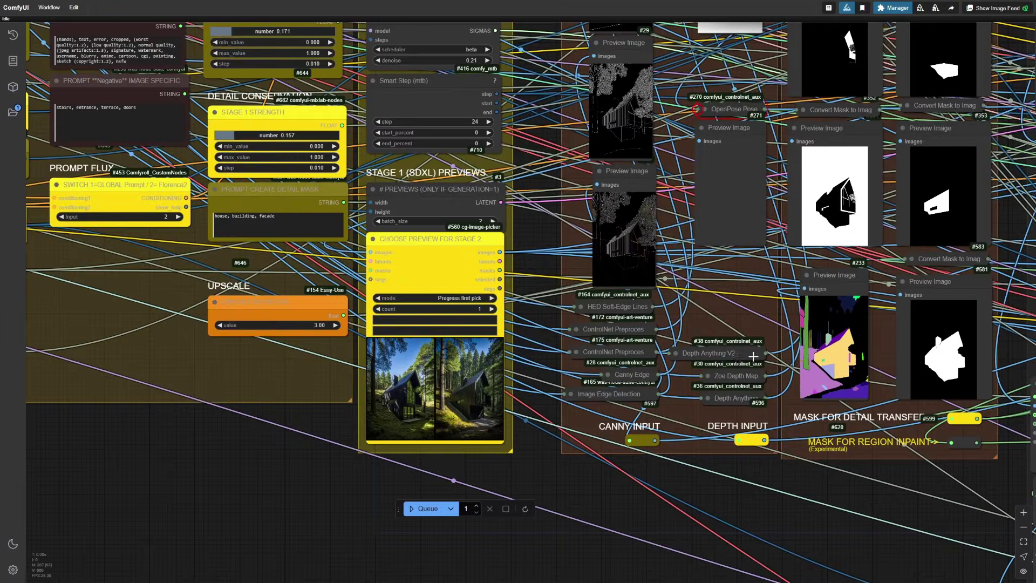
# Wire the Depth Anything V2 output to DEPTH INPUT, then collapse the node again.
pyautogui.click(679, 352)
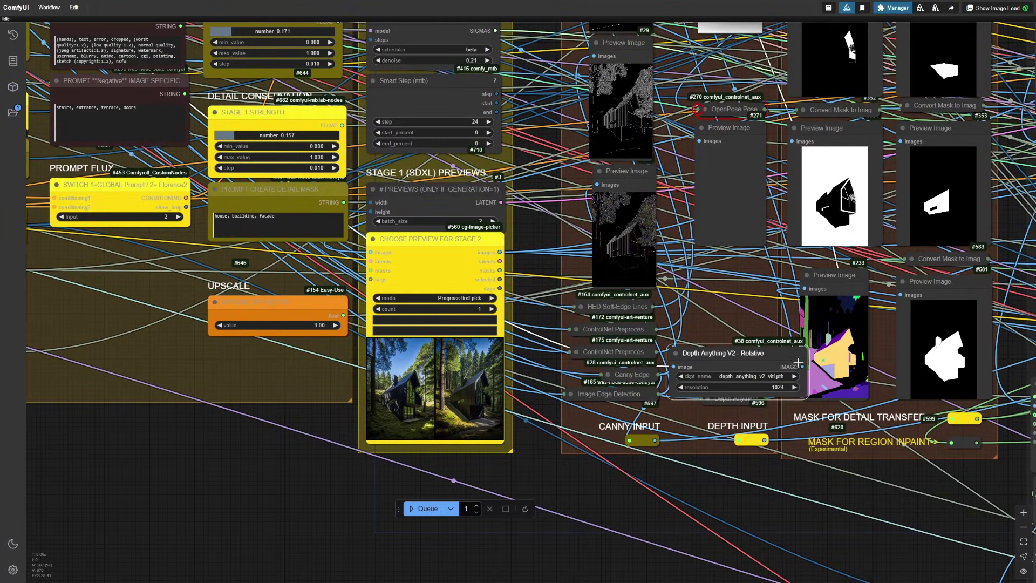
pyautogui.moveTo(803, 366); pyautogui.dragTo(738, 440)
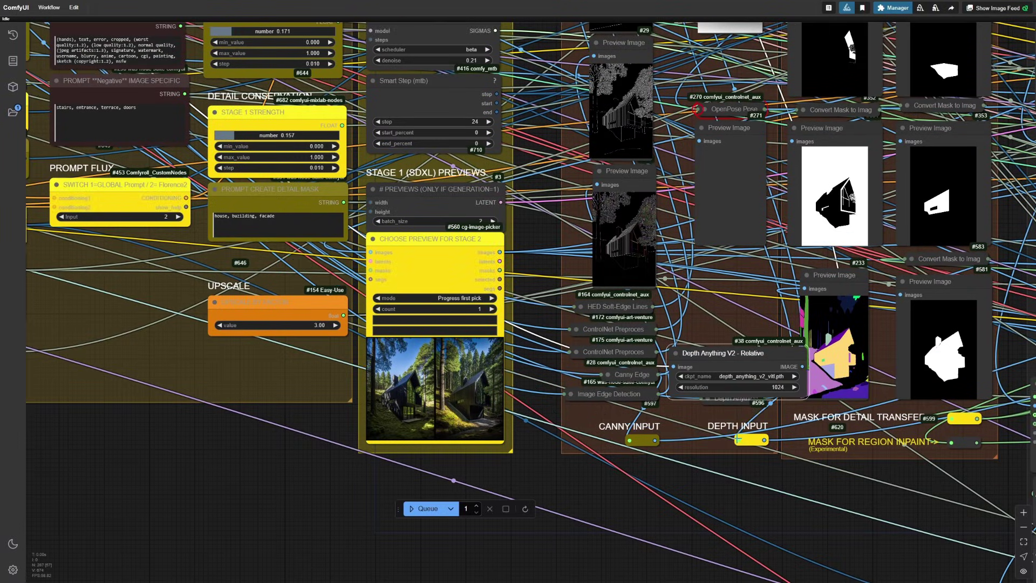
pyautogui.click(676, 354)
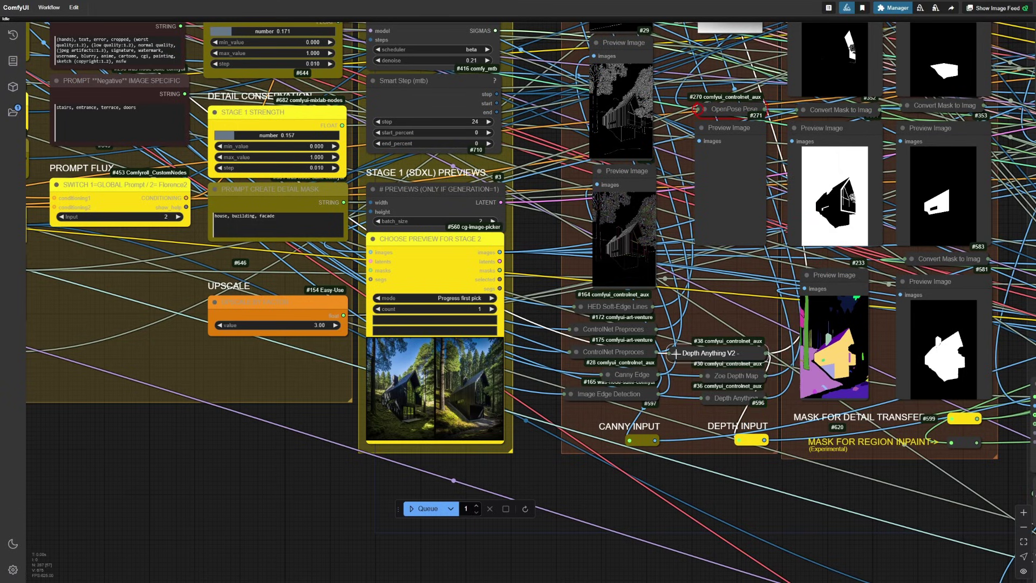
pyautogui.press('4')
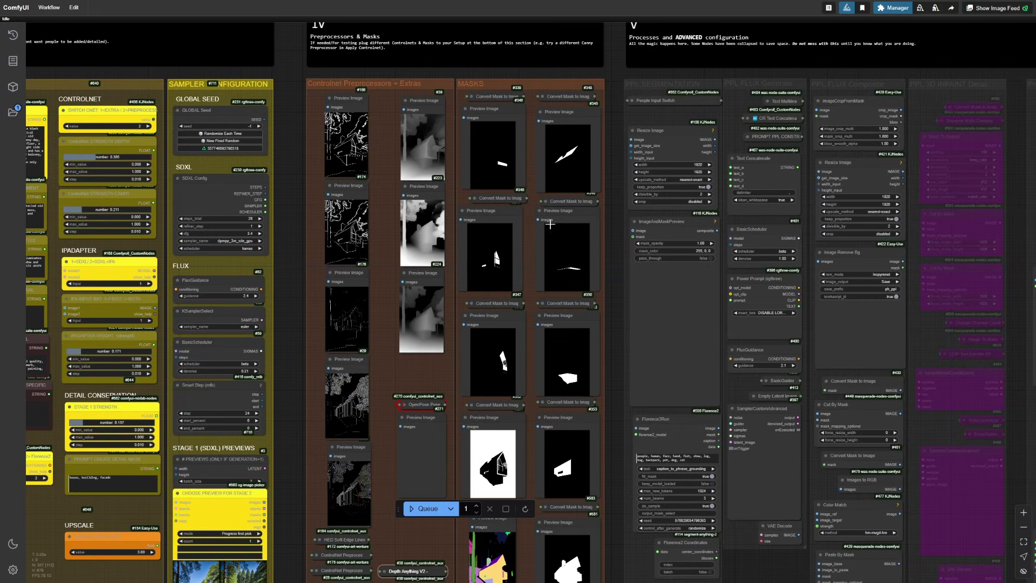
pyautogui.scroll(-3, 606, 196)
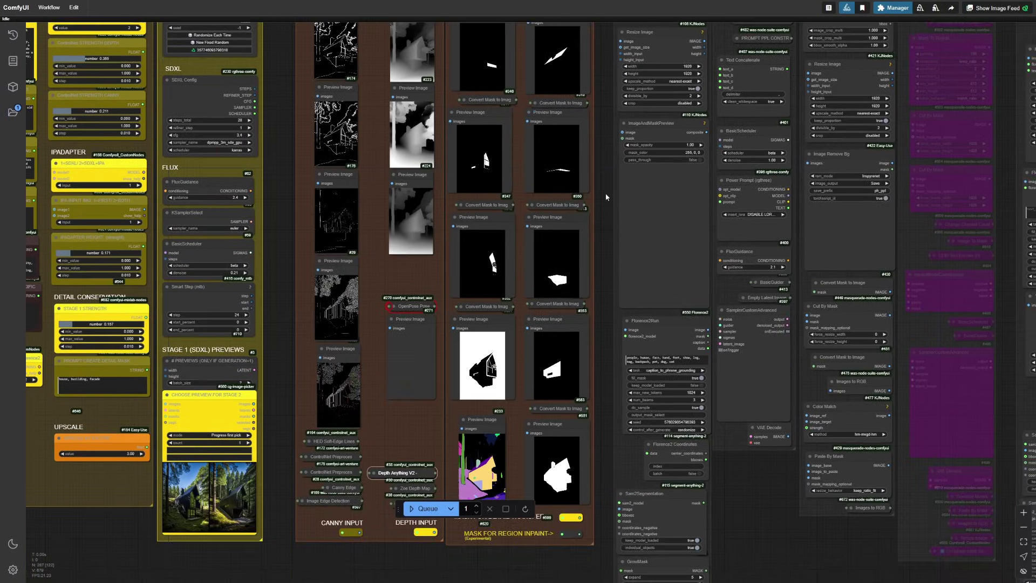
pyautogui.press('2')
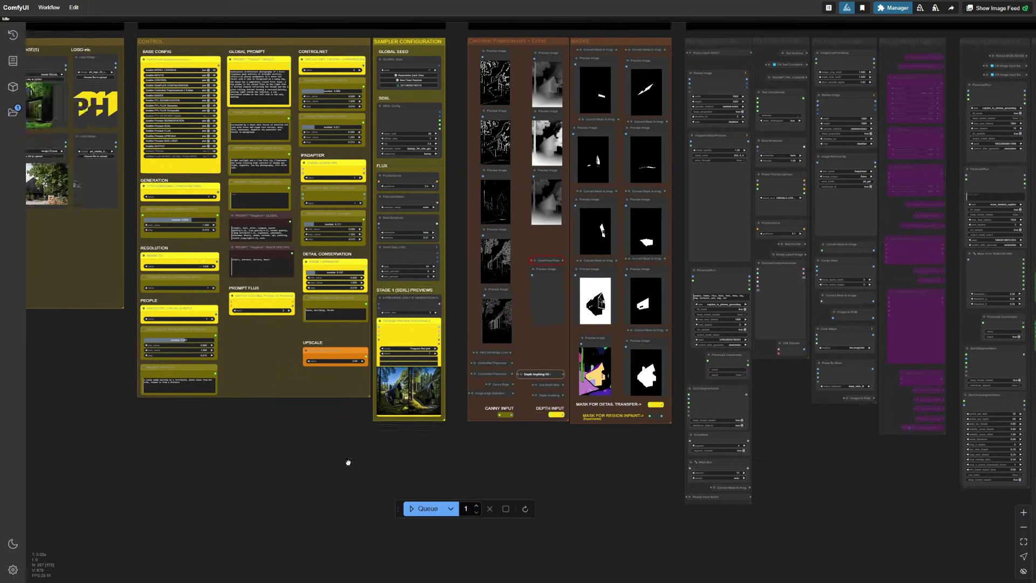
pyautogui.press('3')
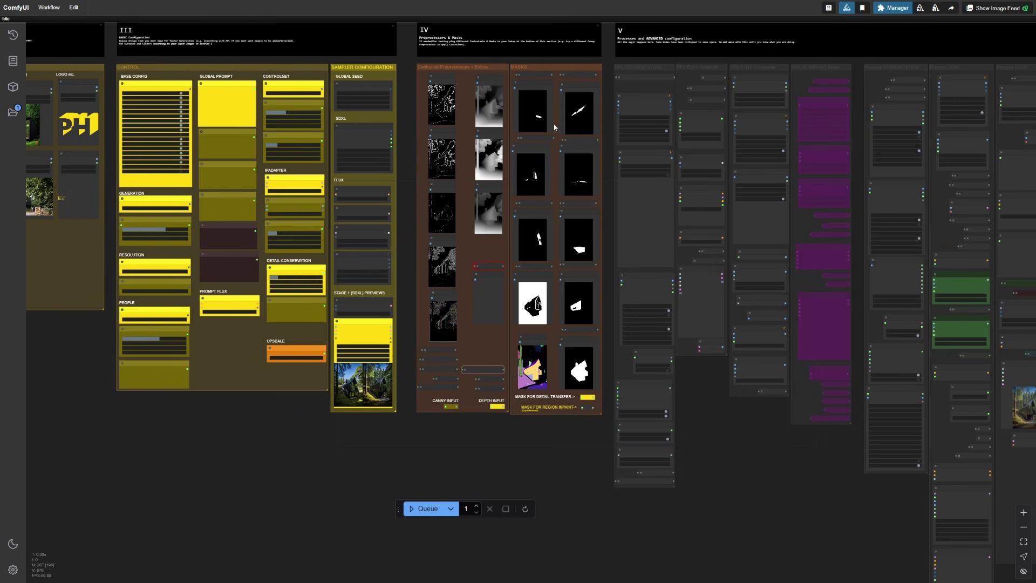
pyautogui.scroll(7, 586, 372)
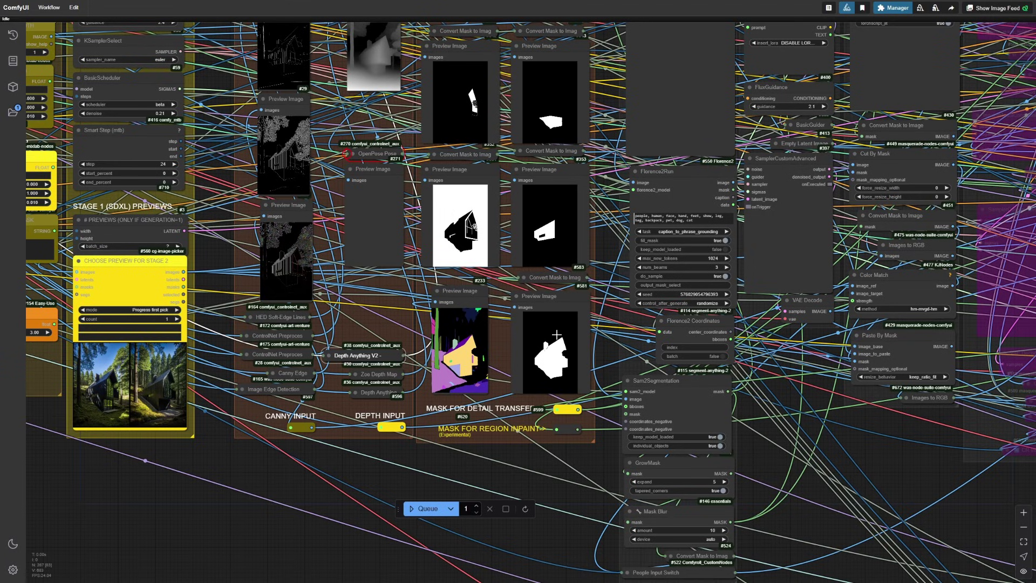
pyautogui.moveTo(556, 335); pyautogui.dragTo(743, 387)
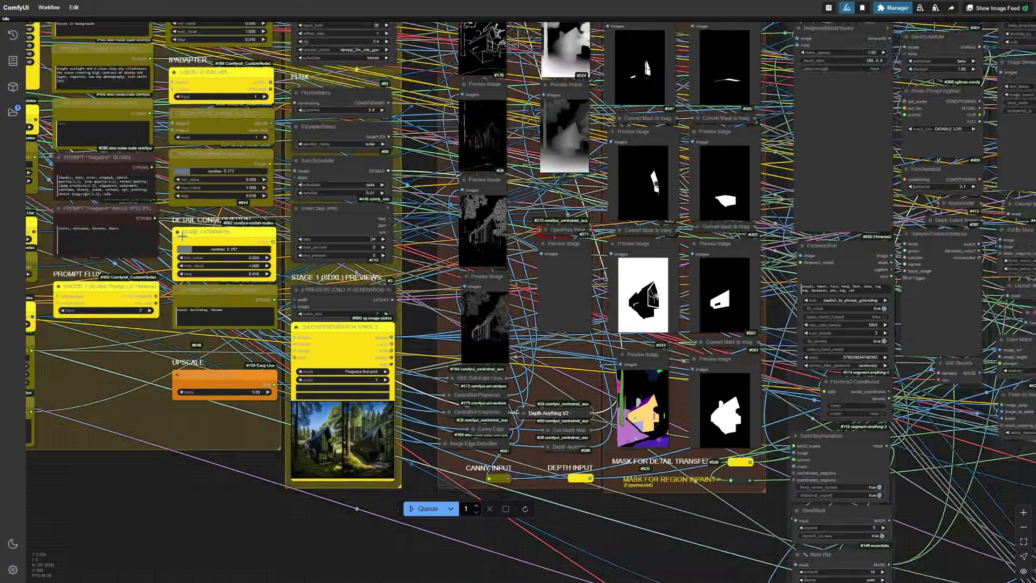
pyautogui.scroll(3, 184, 221)
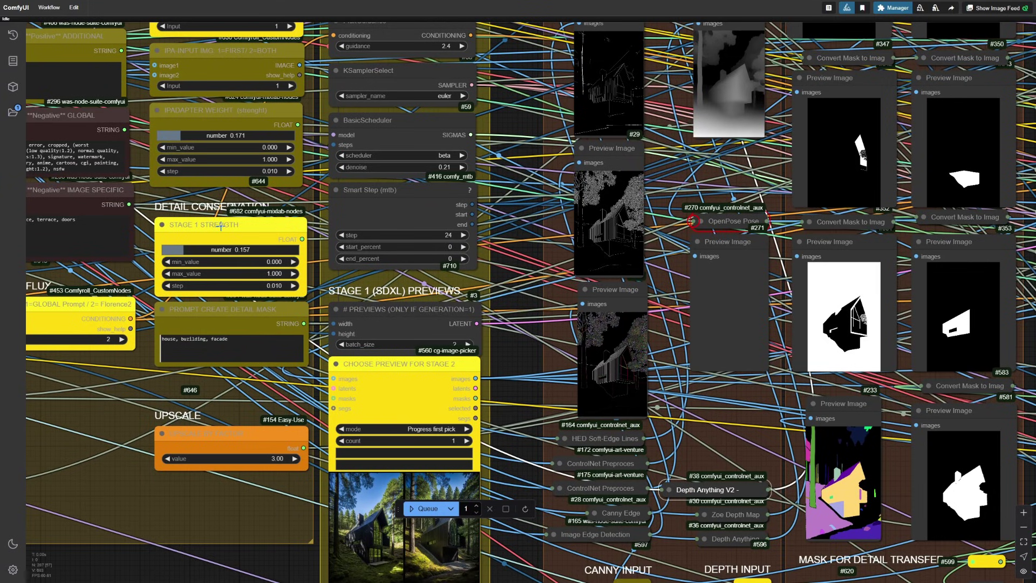
pyautogui.scroll(-15, 247, 232)
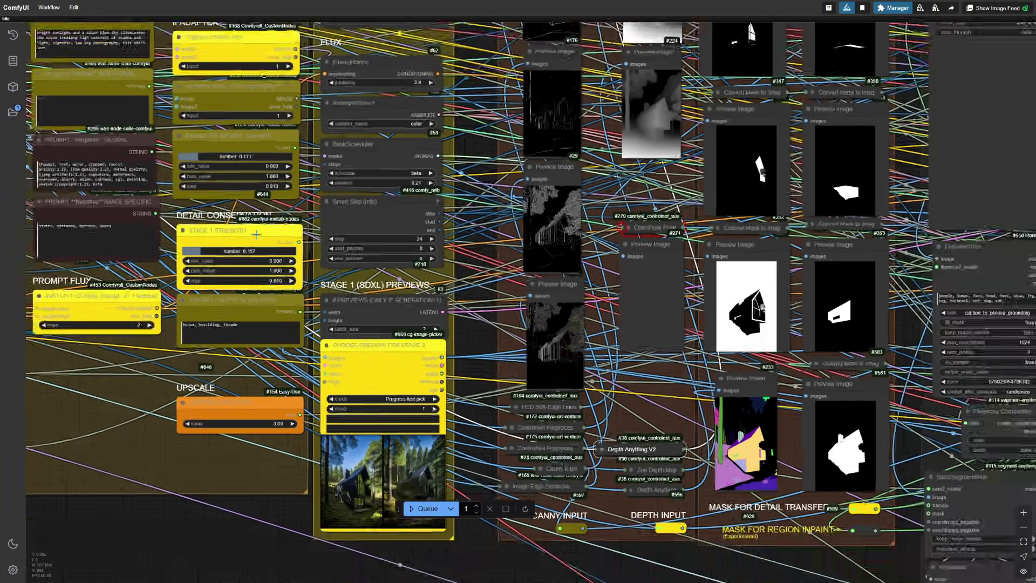
pyautogui.scroll(2, 114, 114)
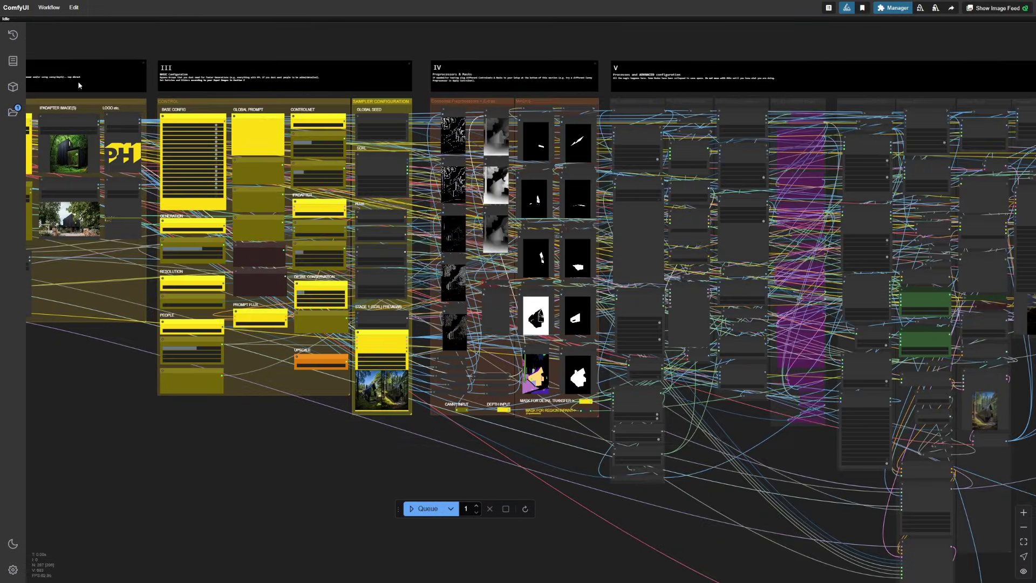
pyautogui.moveTo(32, 66); pyautogui.dragTo(323, 76)
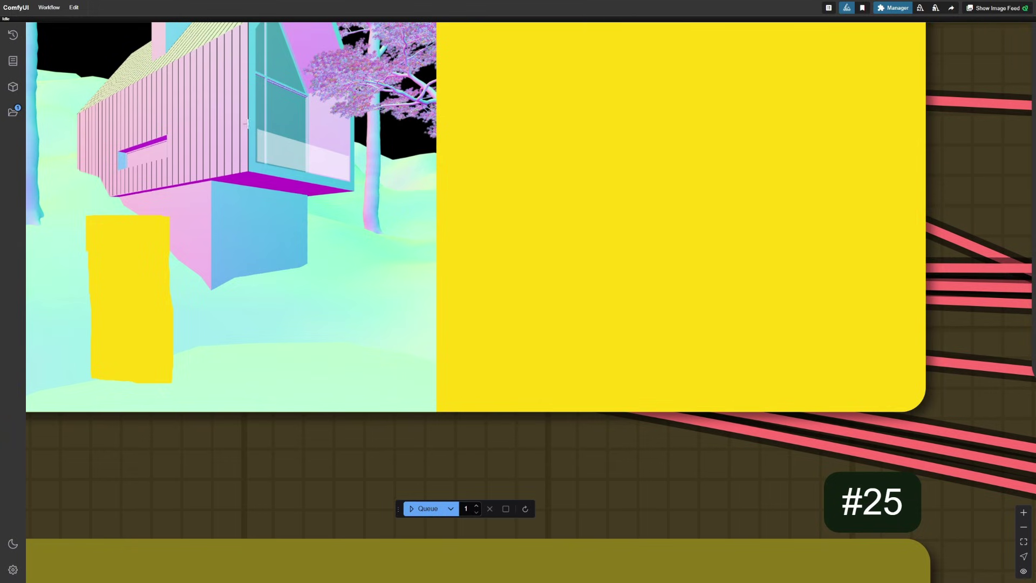
pyautogui.scroll(-10, 235, 172)
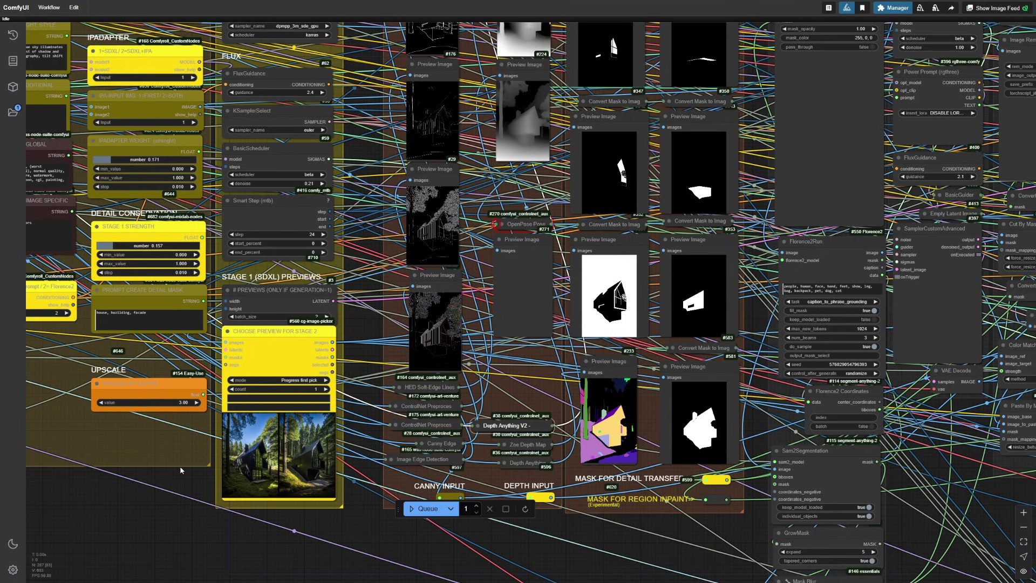
pyautogui.scroll(-3, 156, 479)
pyautogui.scroll(3, 475, 530)
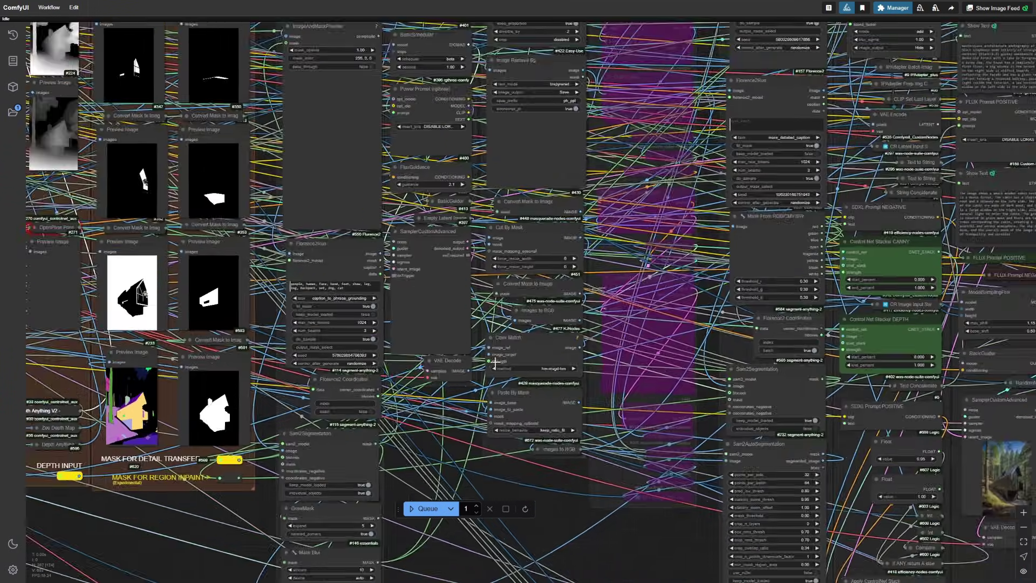
pyautogui.moveTo(512, 530); pyautogui.dragTo(475, 530)
pyautogui.scroll(5, 475, 531)
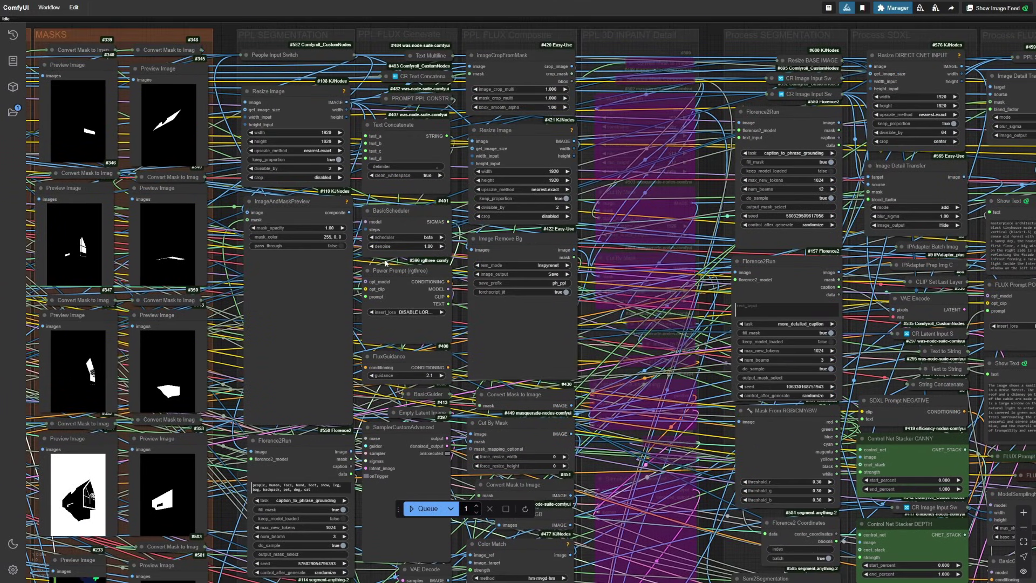
pyautogui.scroll(-4, 348, 253)
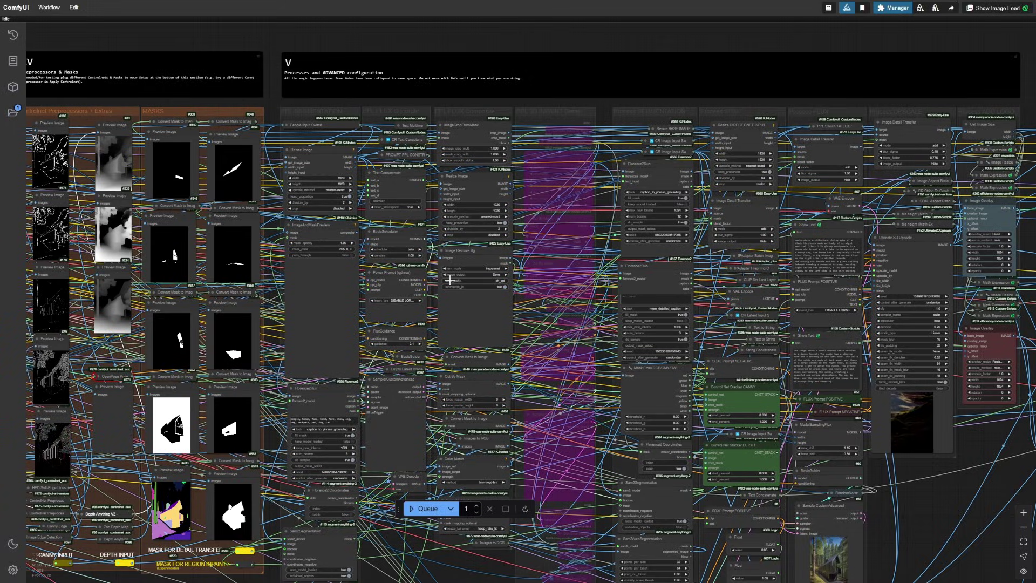
pyautogui.press('1')
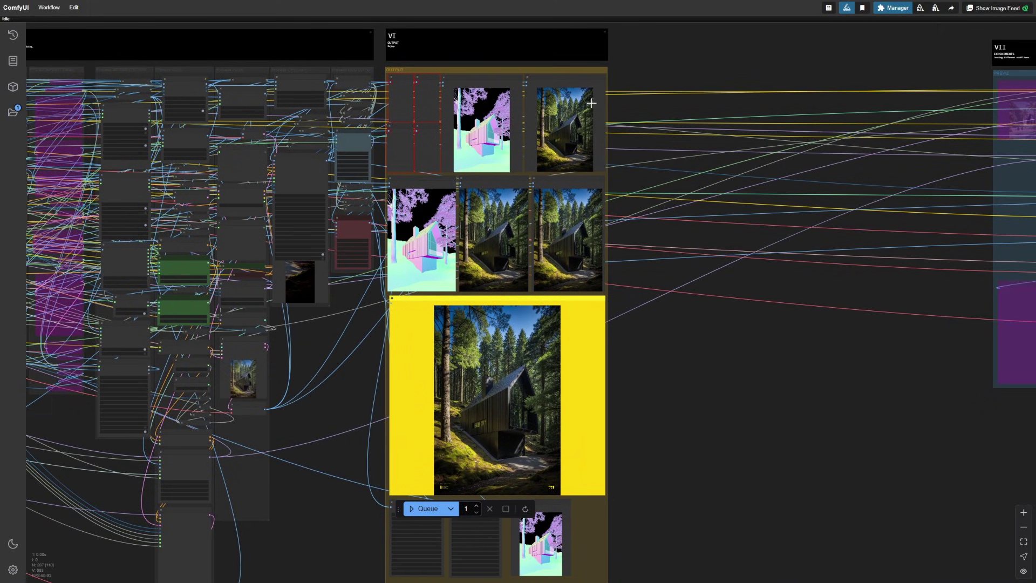
pyautogui.scroll(7, 592, 102)
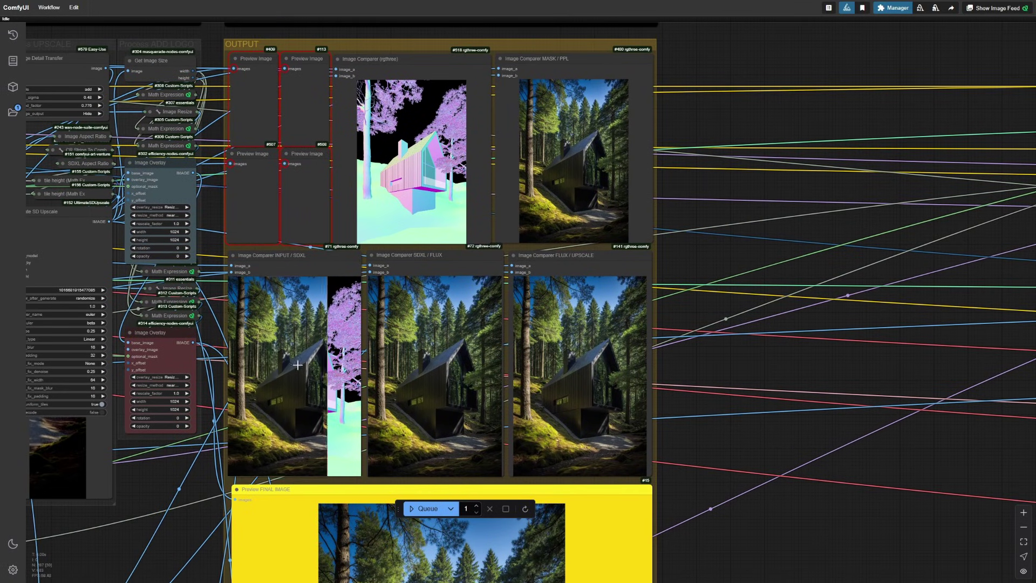
pyautogui.scroll(2, 297, 365)
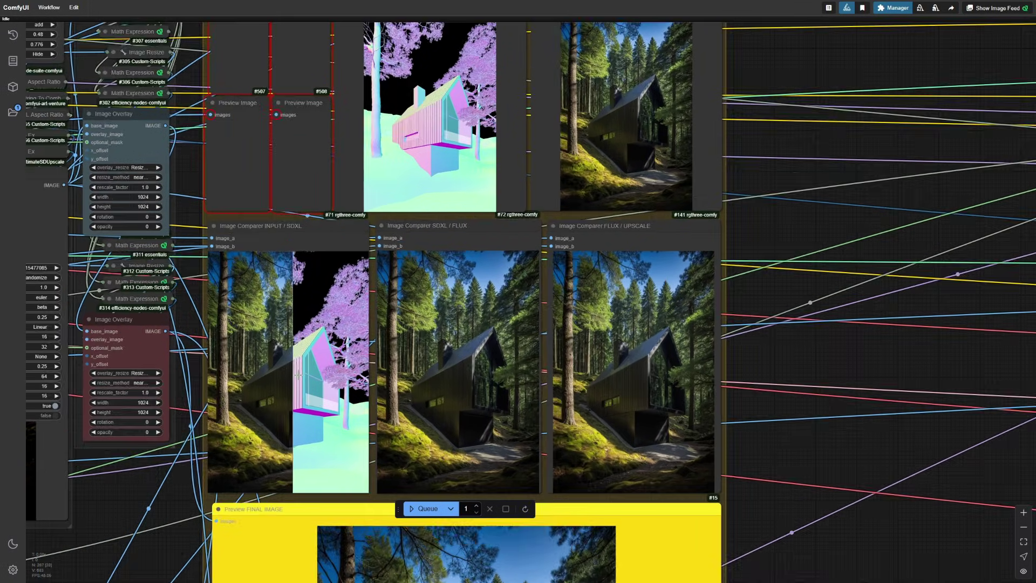
pyautogui.scroll(6, 298, 374)
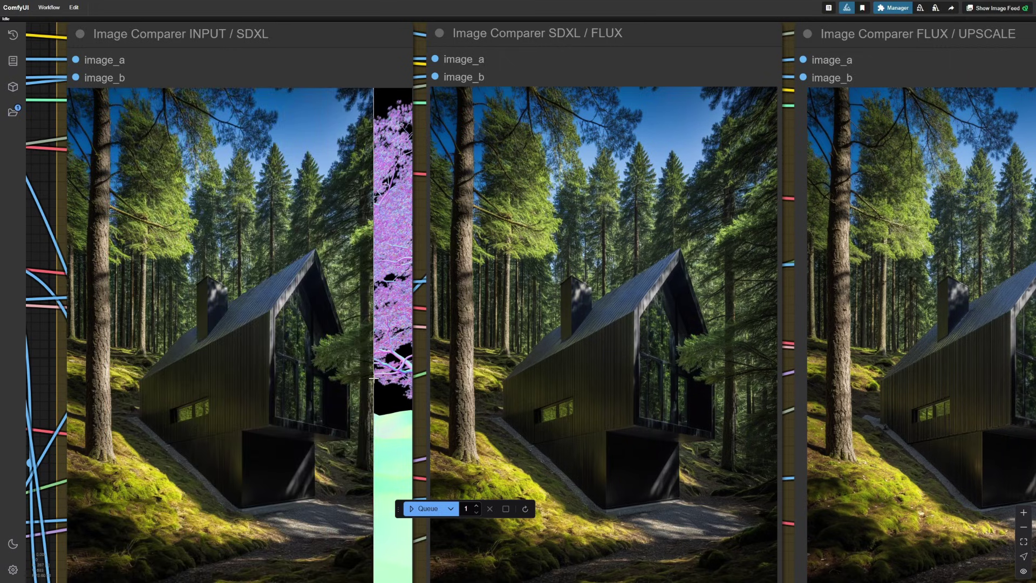
pyautogui.scroll(5, 504, 313)
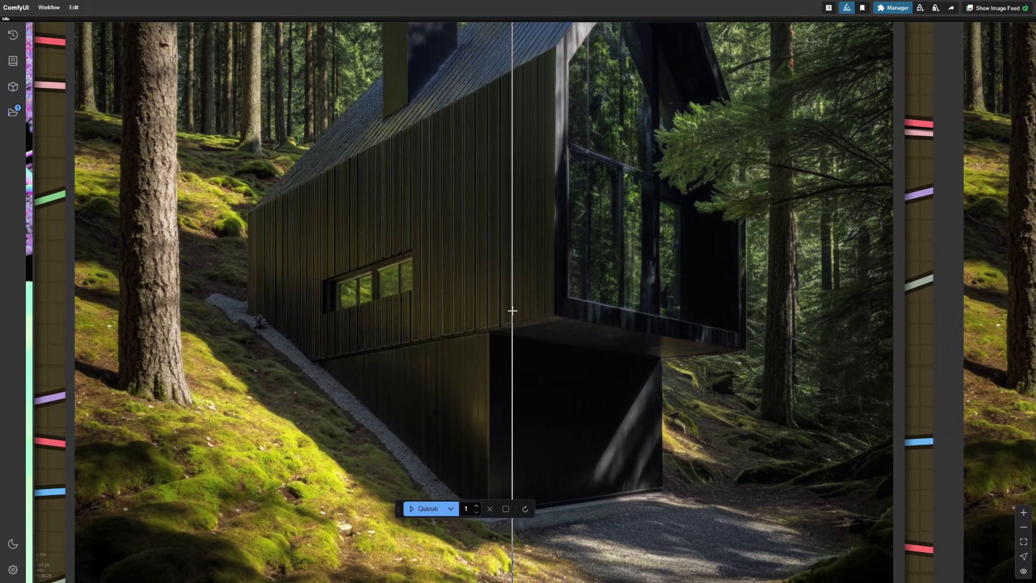
pyautogui.scroll(-3, 510, 312)
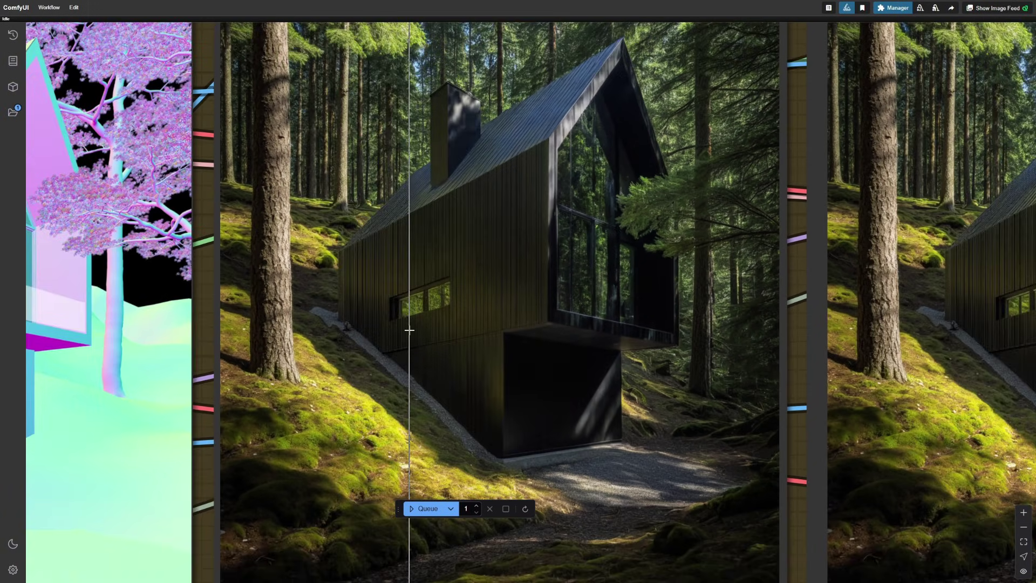
pyautogui.moveTo(774, 337); pyautogui.dragTo(226, 230)
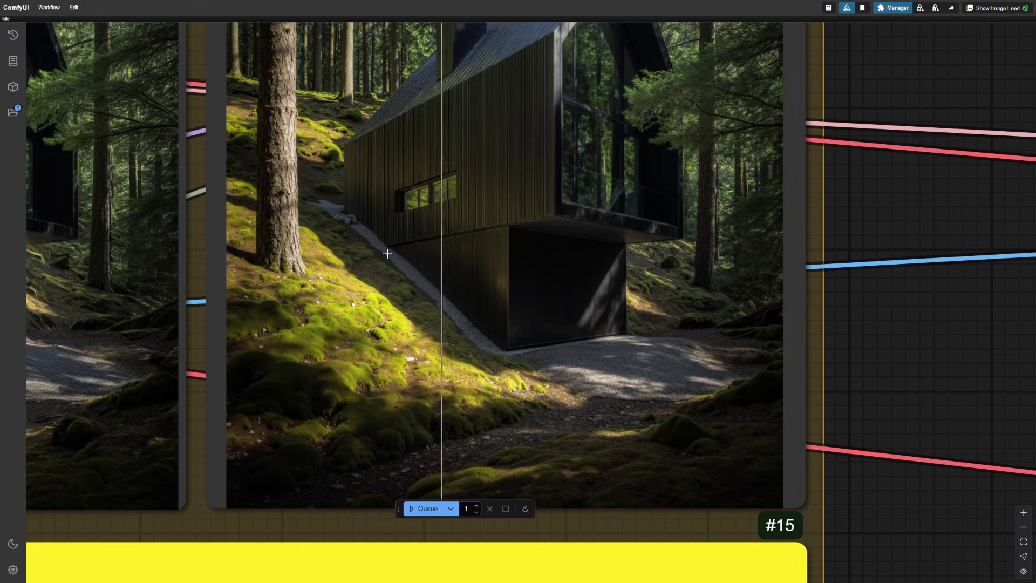
pyautogui.scroll(-1, 543, 219)
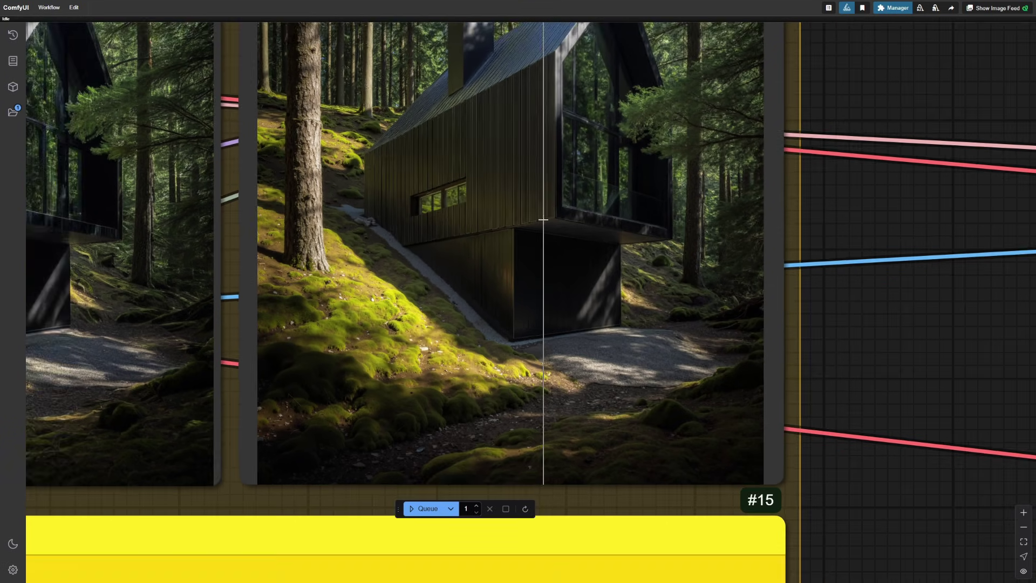
pyautogui.scroll(-10, 543, 219)
pyautogui.moveTo(737, 510); pyautogui.dragTo(753, 210)
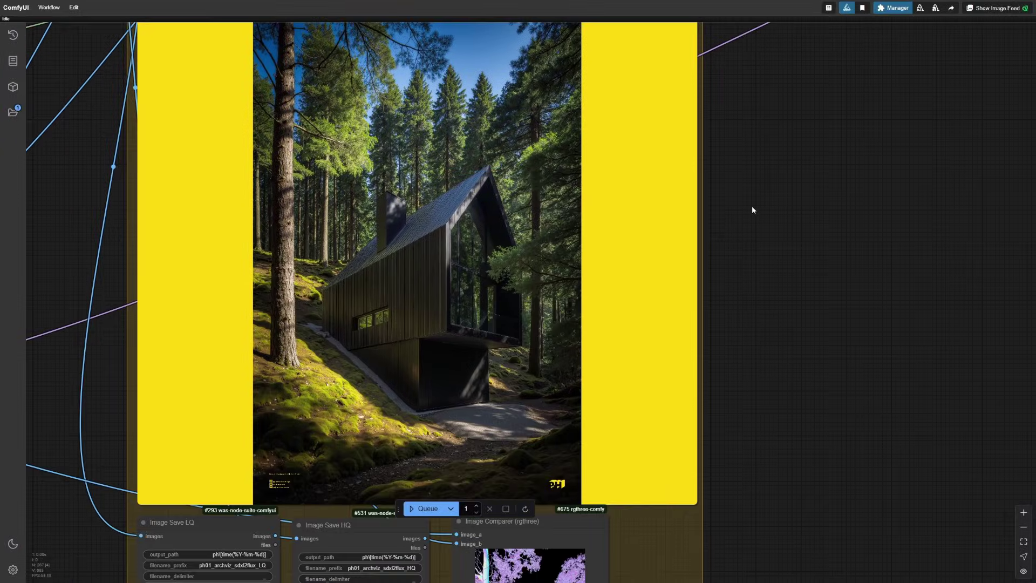
pyautogui.scroll(8, 378, 340)
pyautogui.scroll(-10, 517, 360)
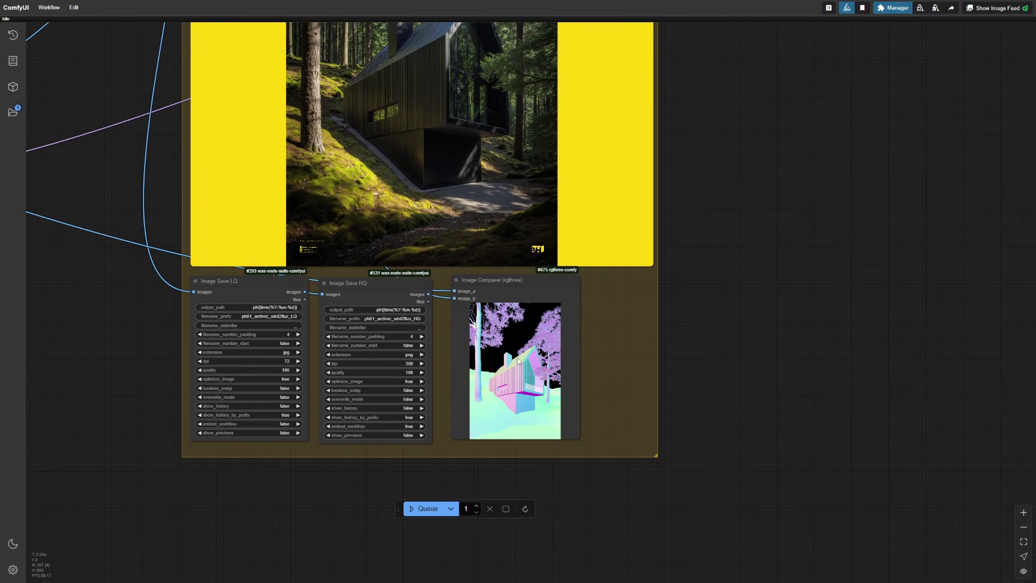
pyautogui.scroll(2, 517, 361)
pyautogui.scroll(7, 510, 372)
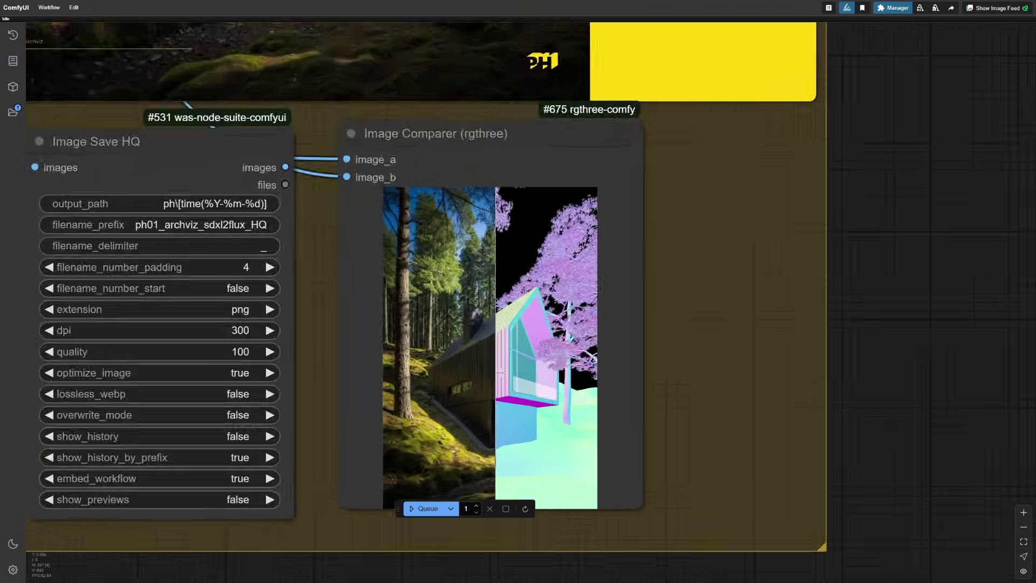
pyautogui.scroll(3, 531, 393)
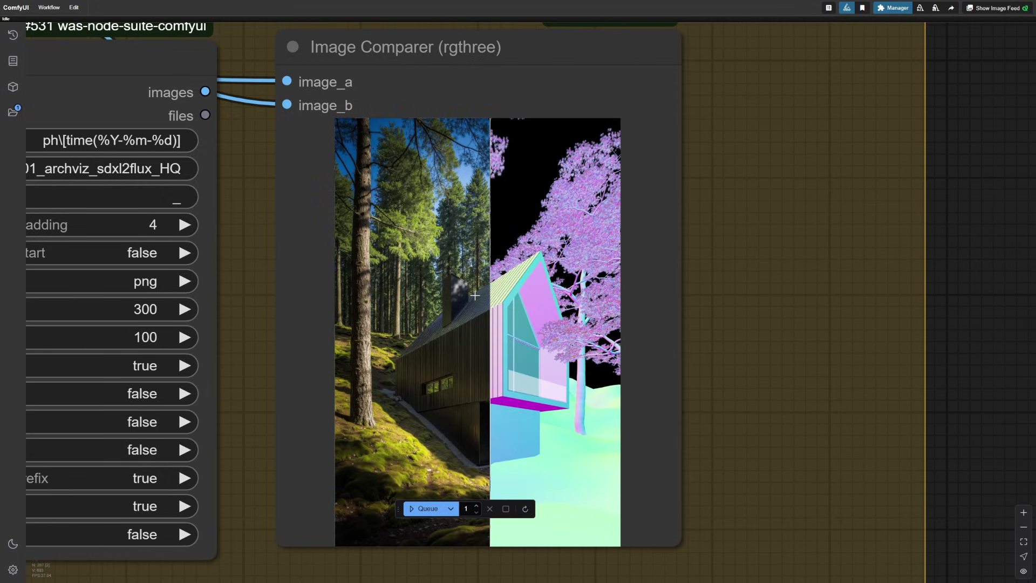
pyautogui.press('1')
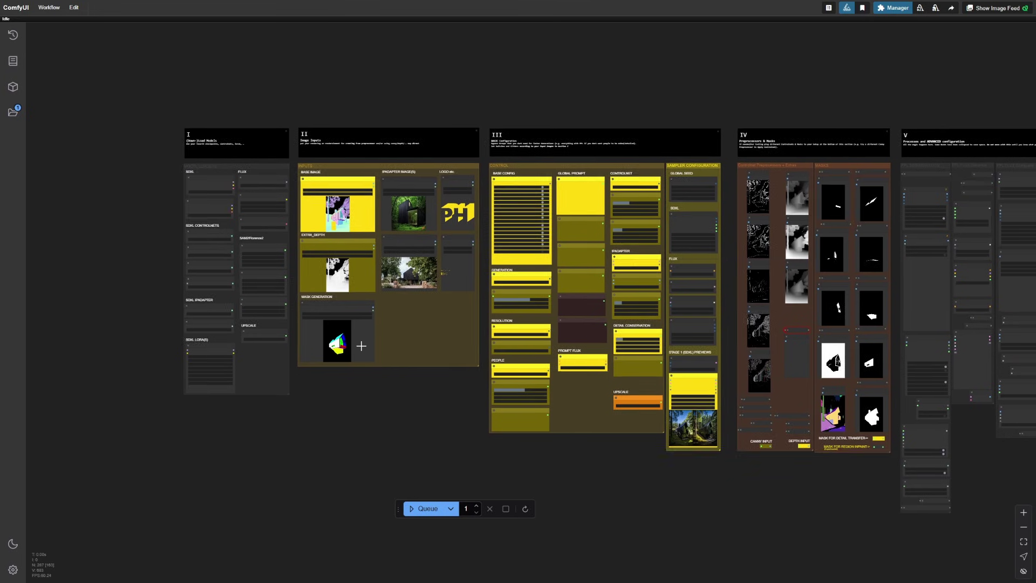
# Queue the workflow from sections I–III and bring the stage 1 preview nodes into view.
pyautogui.press('2')
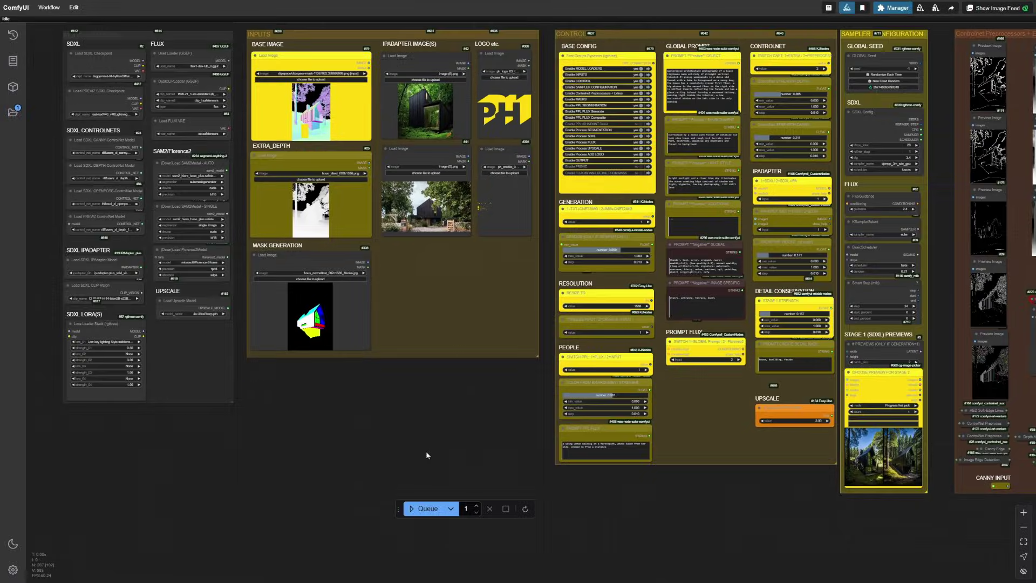
pyautogui.click(427, 509)
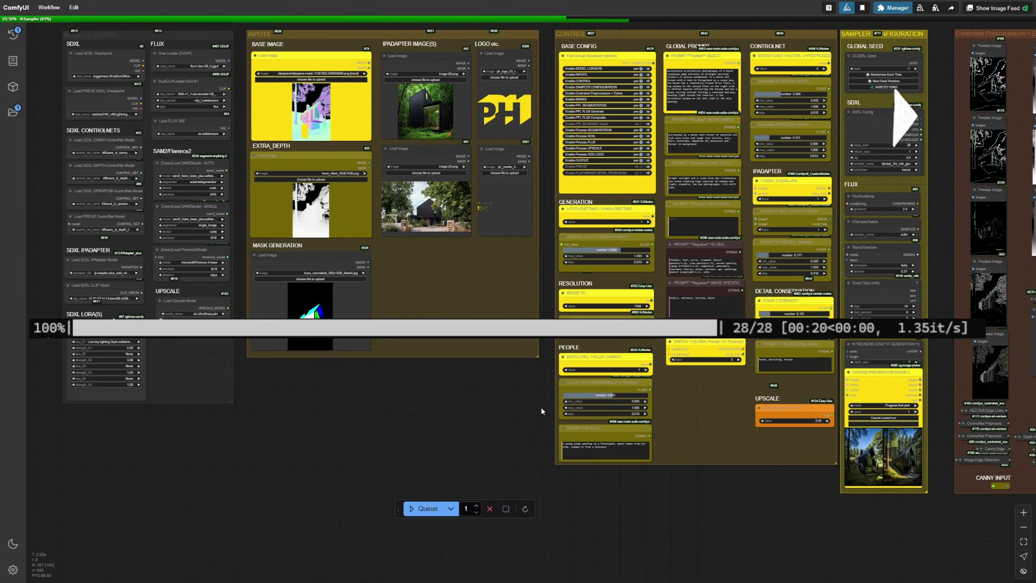
pyautogui.moveTo(541, 406); pyautogui.dragTo(173, 345)
# Pick the right-hand forest-cabin preview in the CHOOSE PREVIEW FOR STAGE 2 node.
pyautogui.scroll(10, 480, 359)
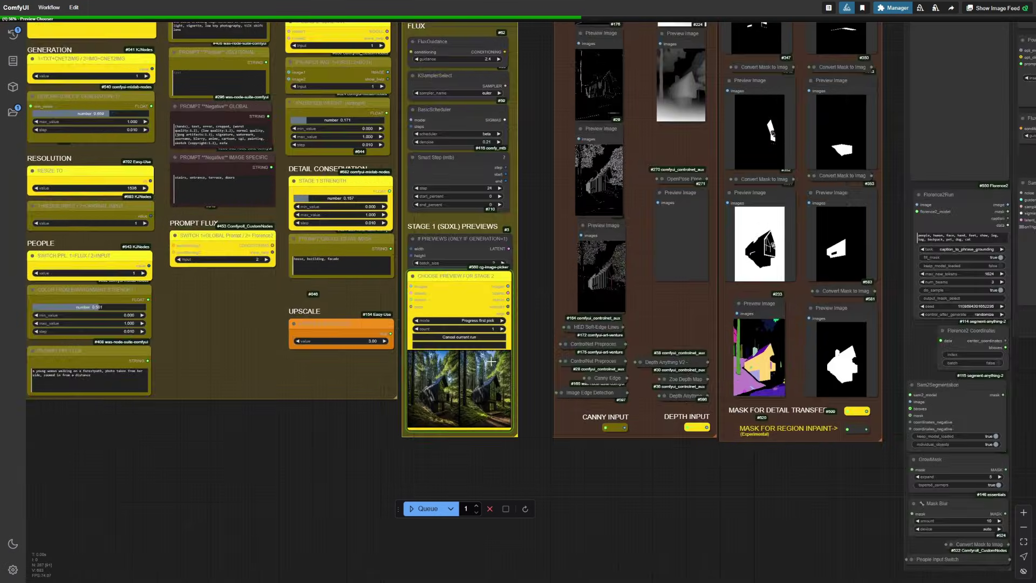
pyautogui.scroll(4, 464, 356)
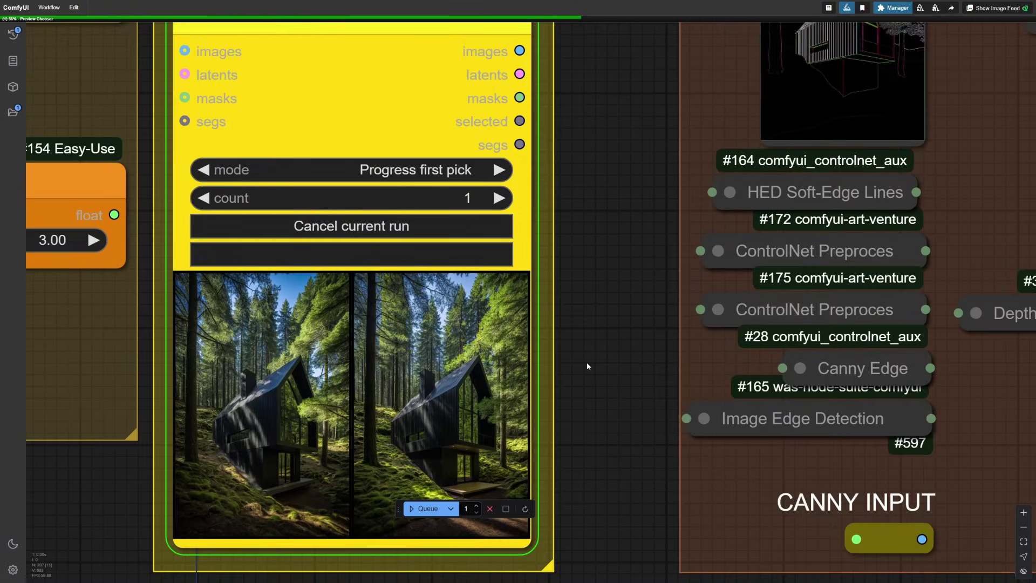
pyautogui.moveTo(587, 363); pyautogui.dragTo(606, 308)
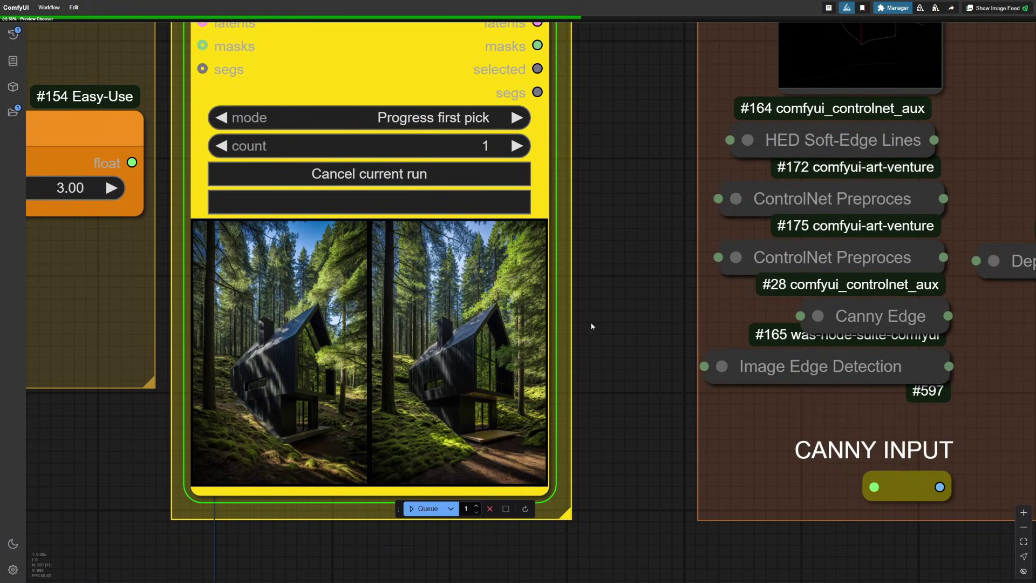
pyautogui.scroll(-3, 588, 325)
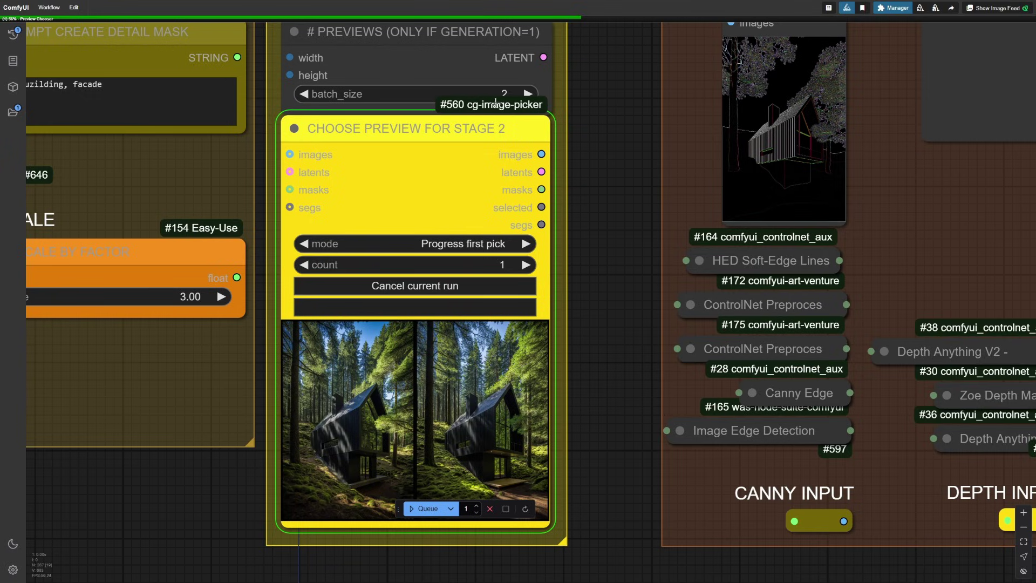
pyautogui.scroll(3, 560, 82)
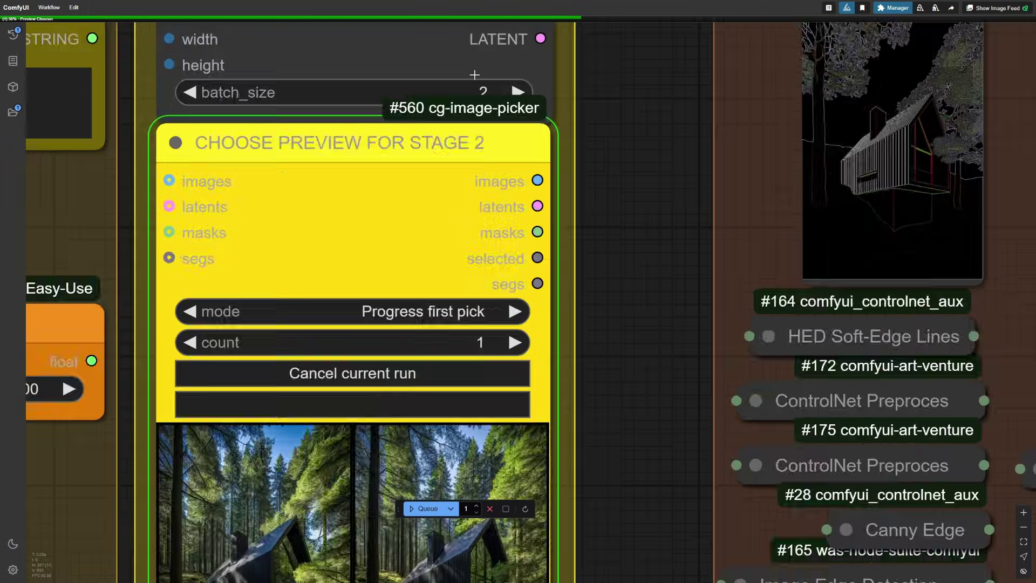
pyautogui.moveTo(456, 62); pyautogui.dragTo(456, 50)
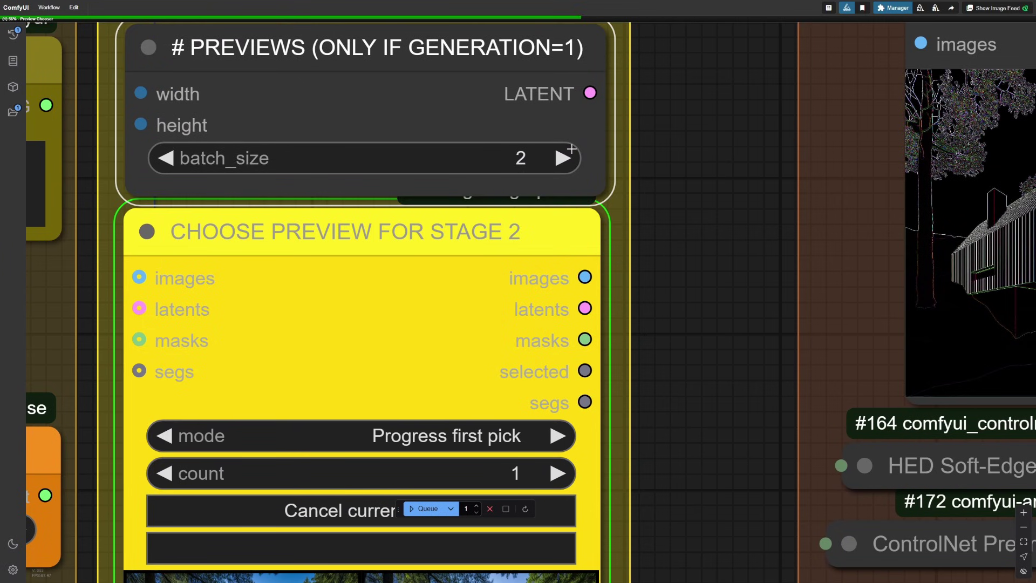
pyautogui.scroll(-5, 572, 150)
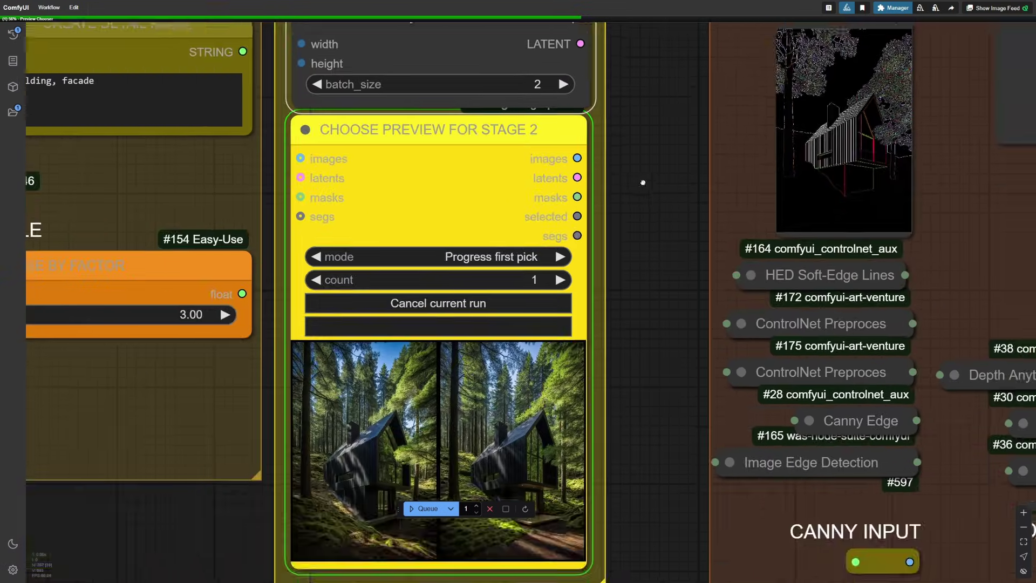
pyautogui.moveTo(643, 182); pyautogui.dragTo(638, 171)
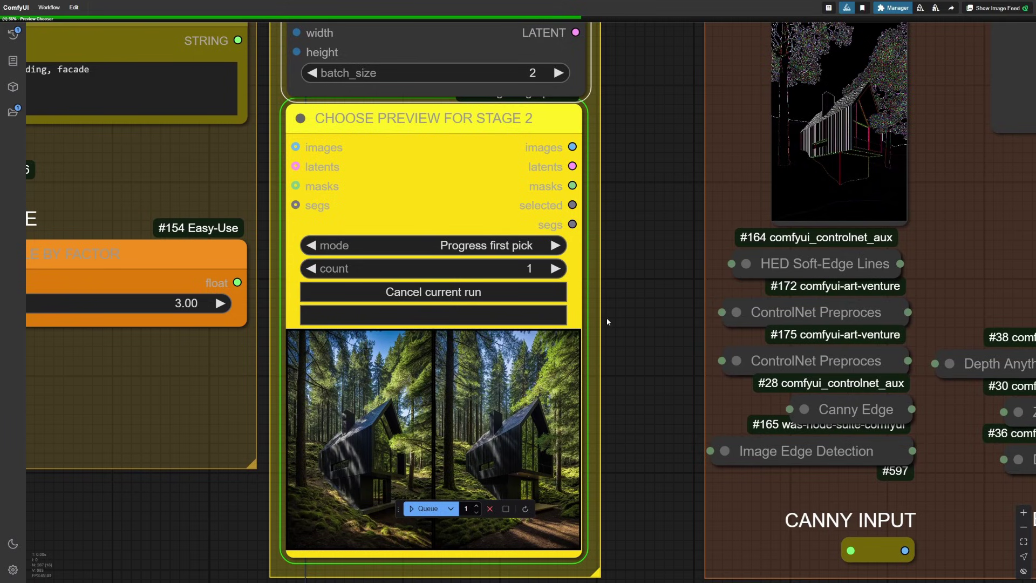
pyautogui.click(526, 417)
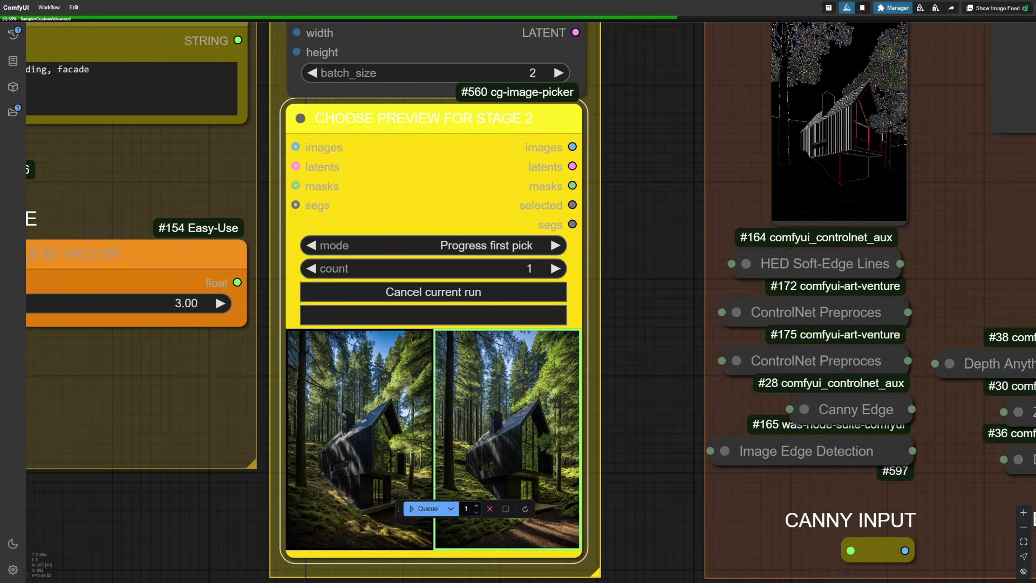
# Zoom out while the 3x cabin upscale finishes and saves the HQ PNG and LQ JPG.
pyautogui.scroll(-15, 153, 412)
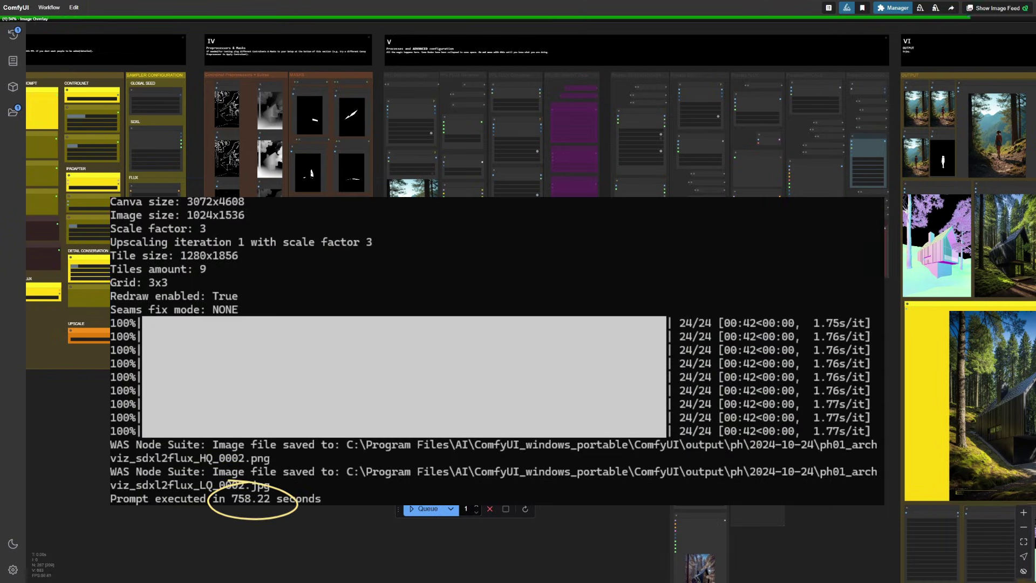
pyautogui.scroll(-5, 774, 351)
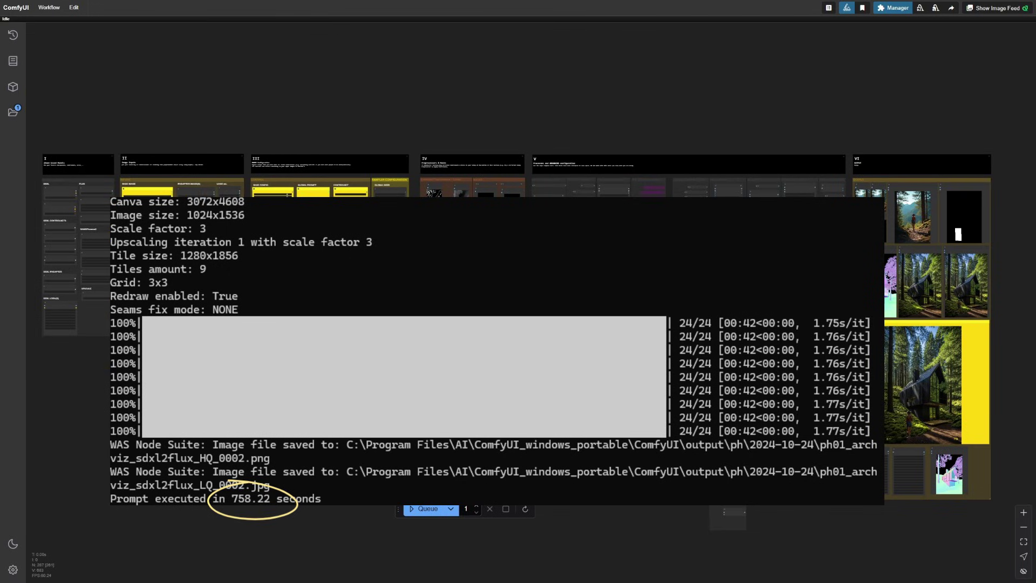
pyautogui.scroll(5, 788, 297)
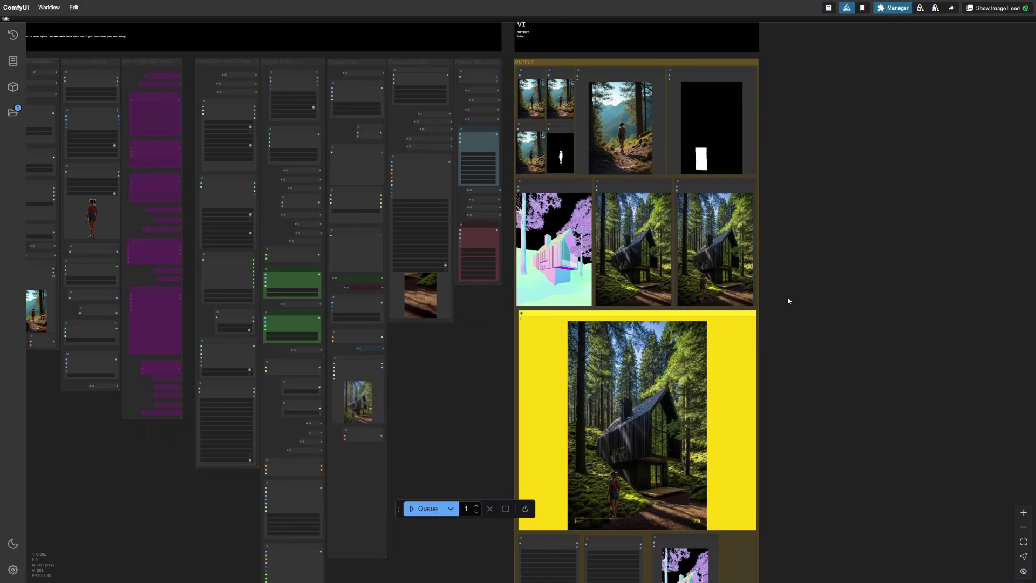
pyautogui.scroll(6, 788, 300)
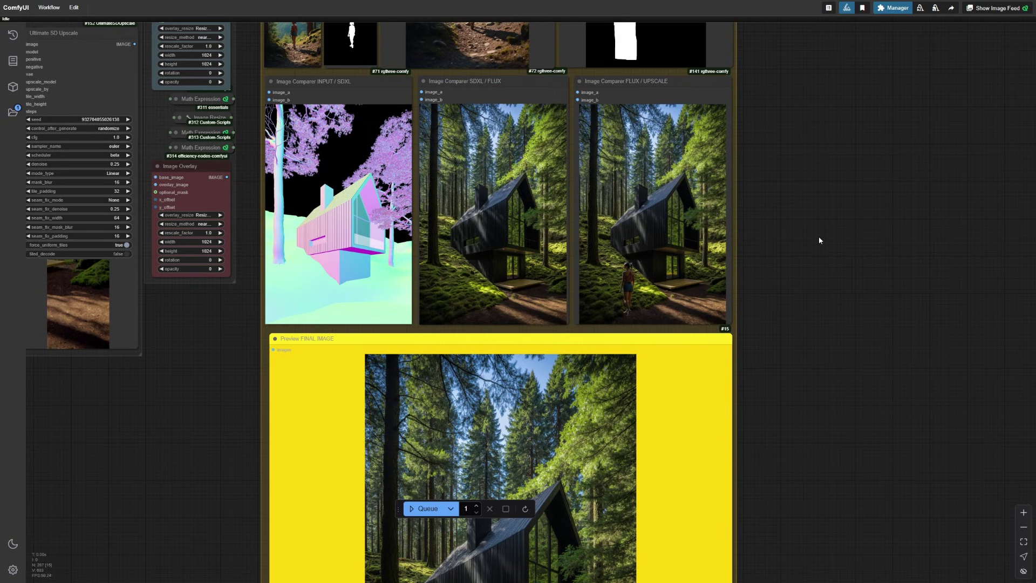
pyautogui.scroll(-5, 819, 236)
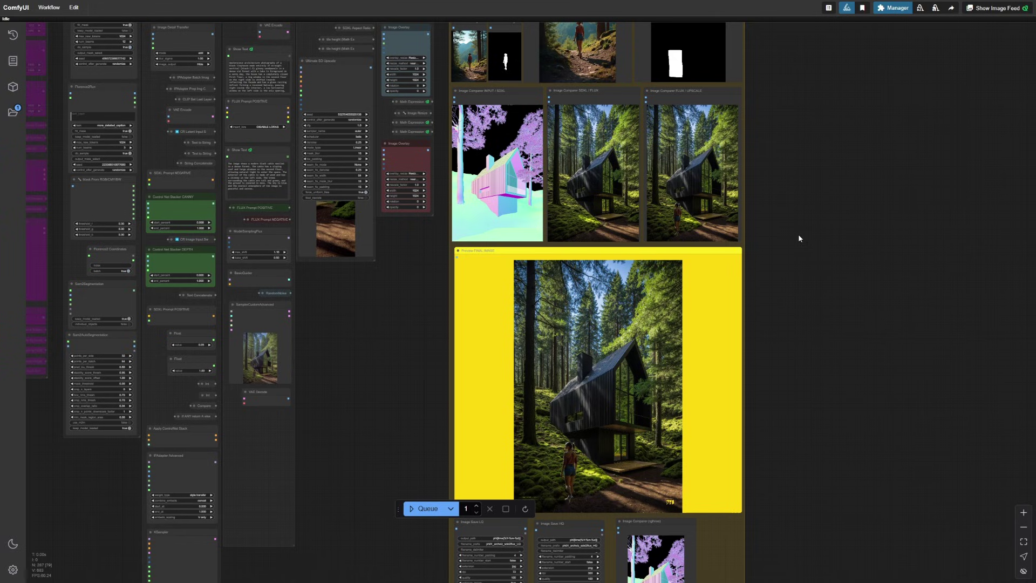
pyautogui.scroll(6, 775, 315)
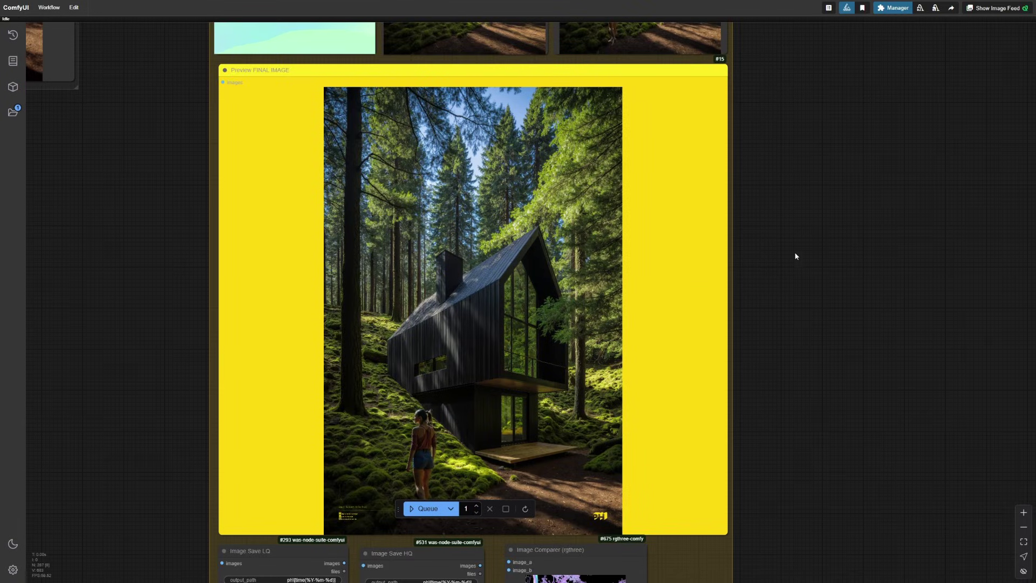
pyautogui.scroll(-4, 794, 255)
pyautogui.scroll(-5, 792, 261)
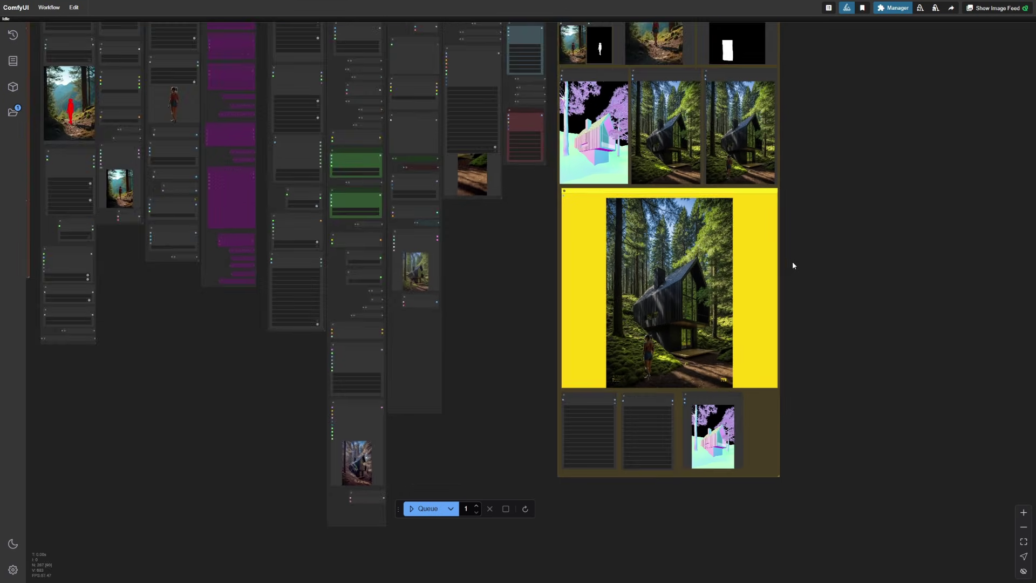
pyautogui.scroll(6, 738, 270)
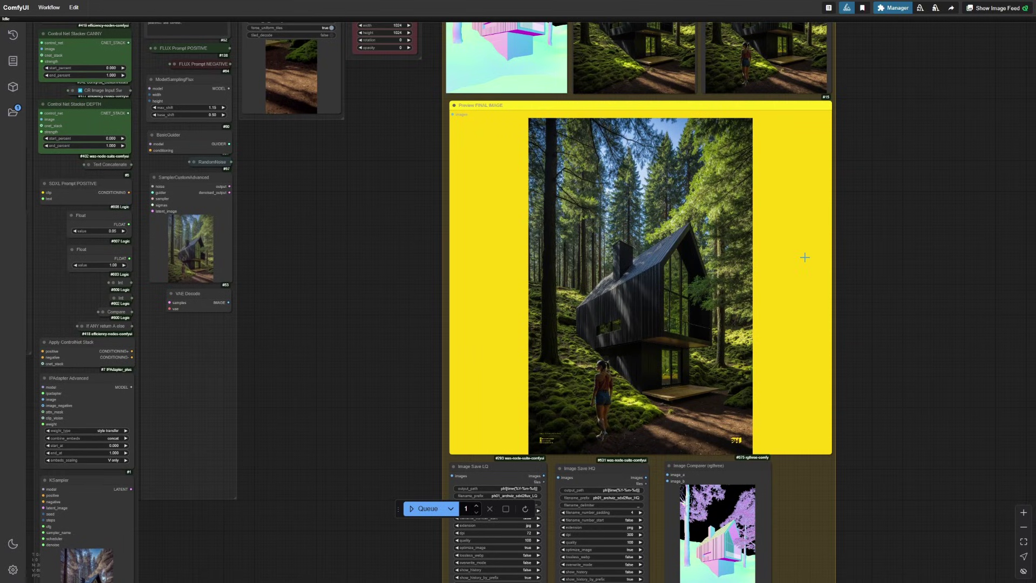
pyautogui.scroll(-5, 756, 309)
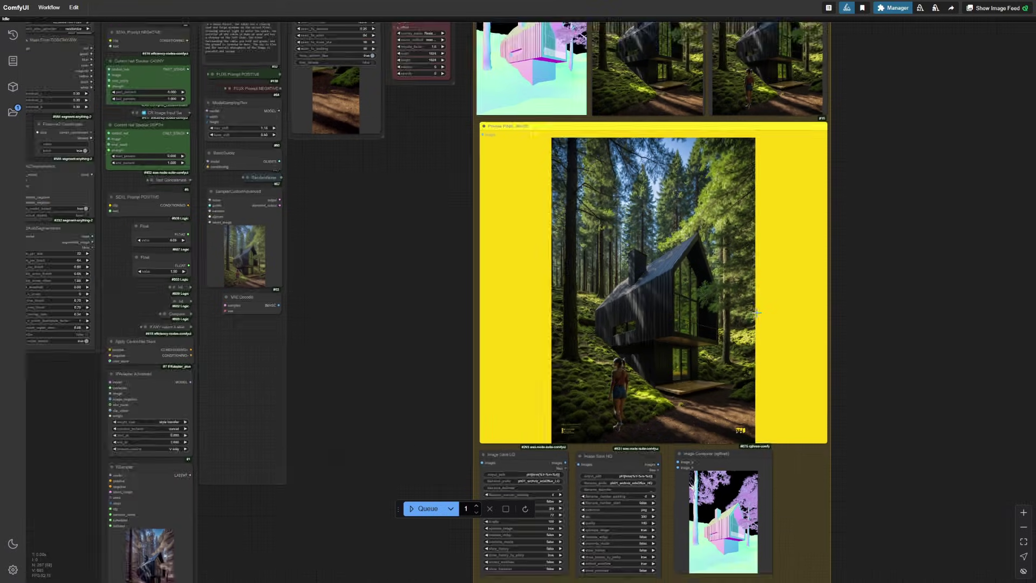
pyautogui.press('1')
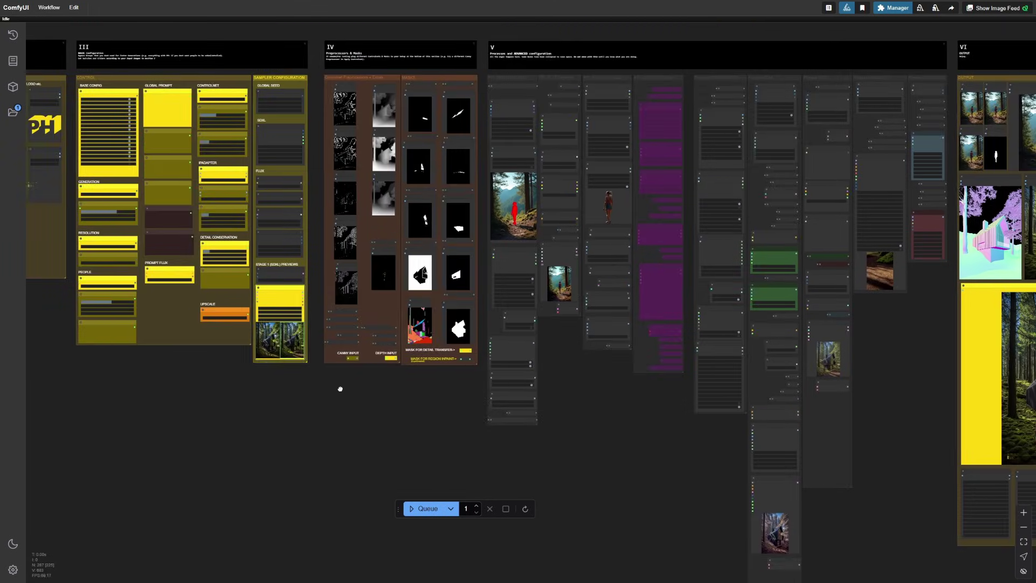
pyautogui.press('2')
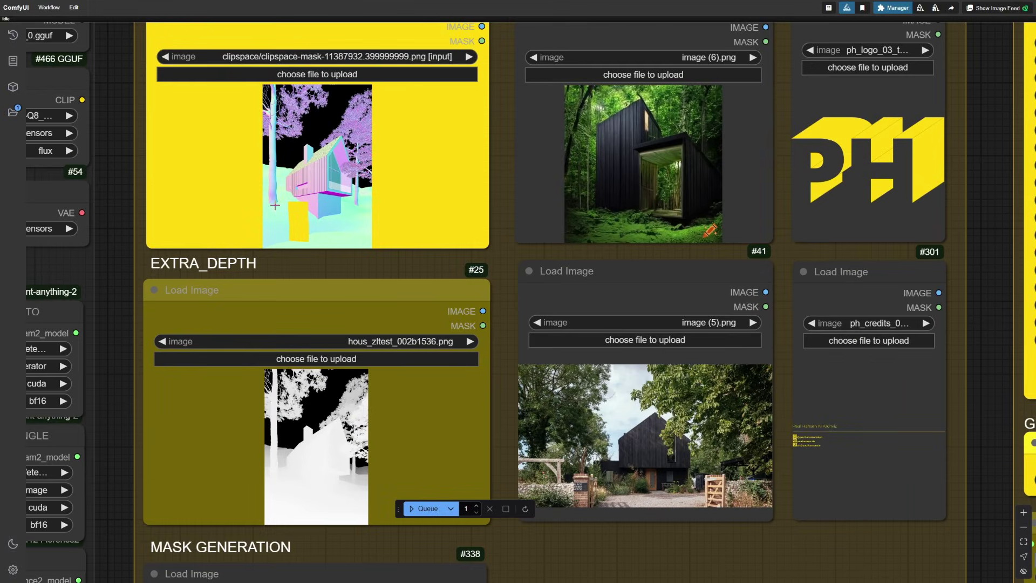
pyautogui.press('3')
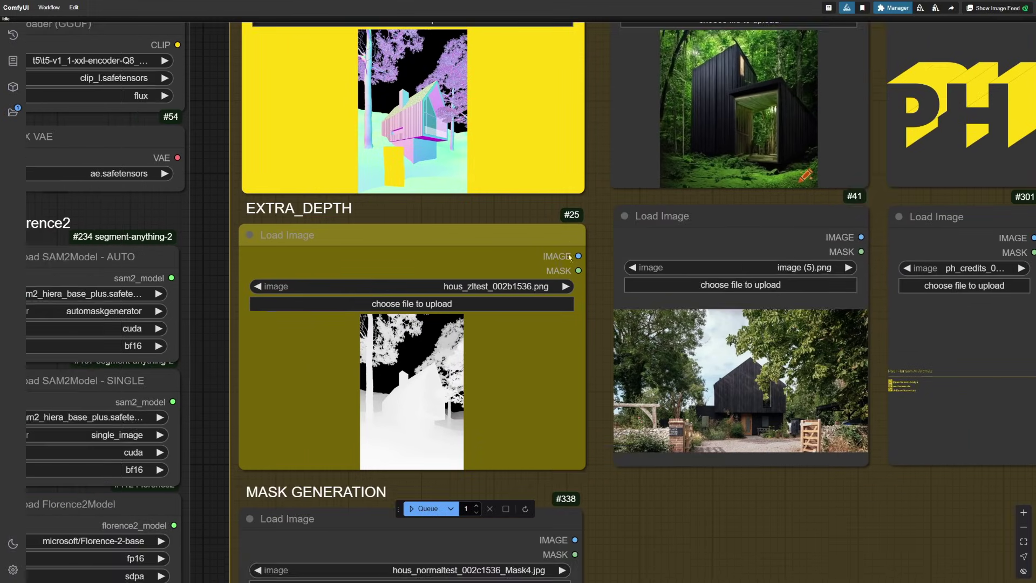
pyautogui.press('4')
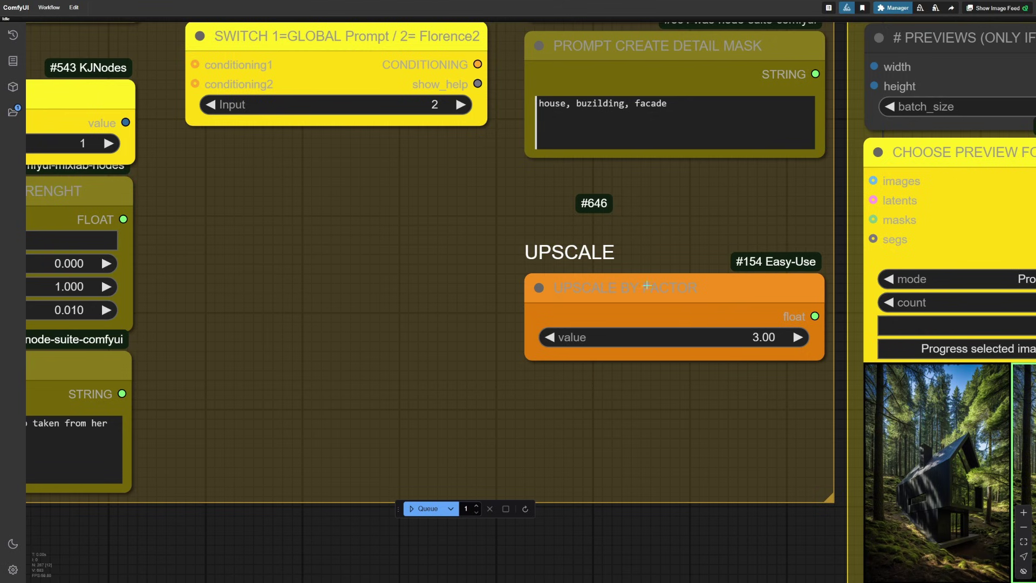
pyautogui.scroll(-5, 647, 285)
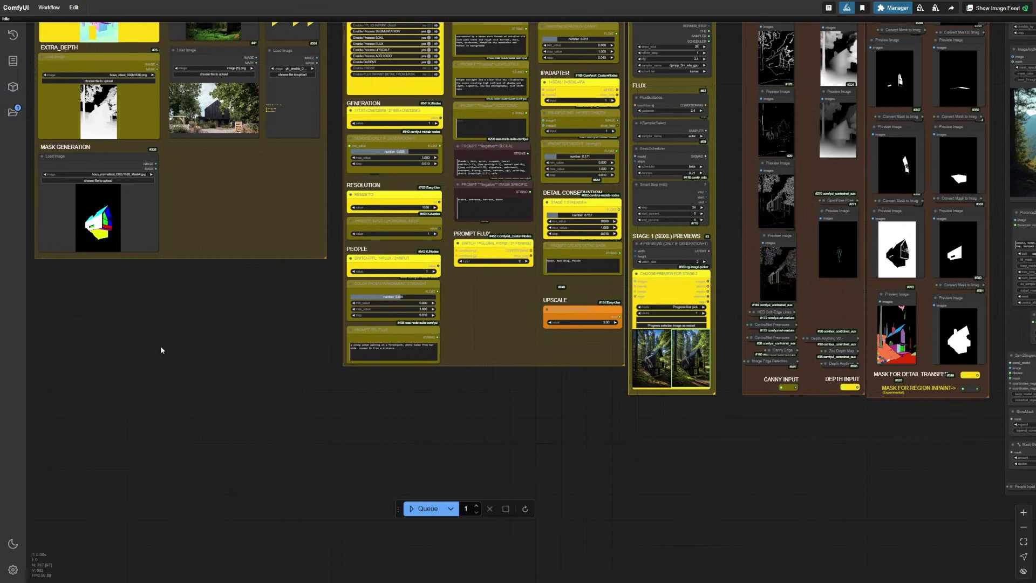
pyautogui.press('.')
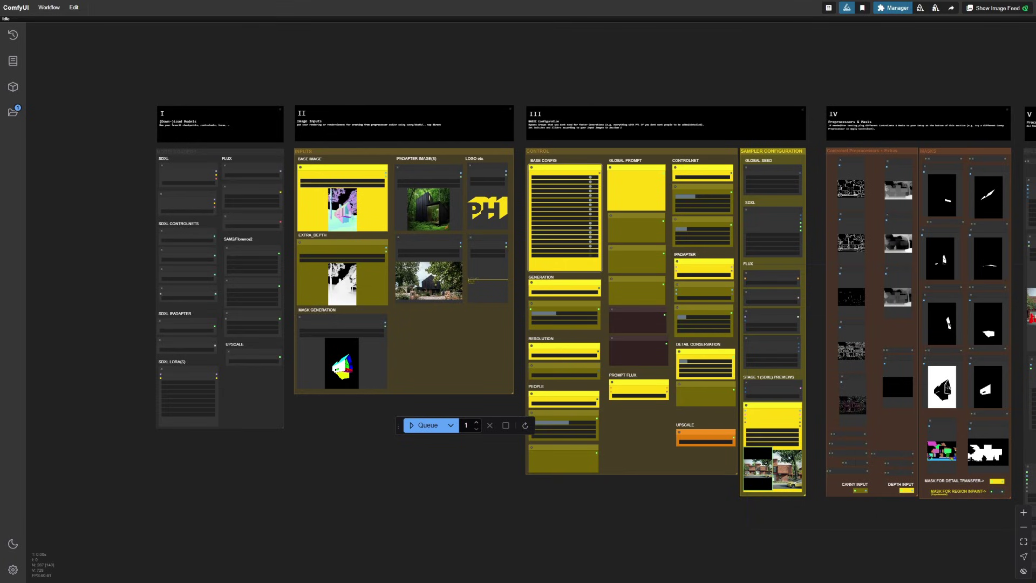
# Load ph_house02_8BASE_IMAGE.jpg as the base image and ph_house02_5EXTRA_Z.jpg as extra depth.
pyautogui.moveTo(249, 186); pyautogui.dragTo(342, 208)
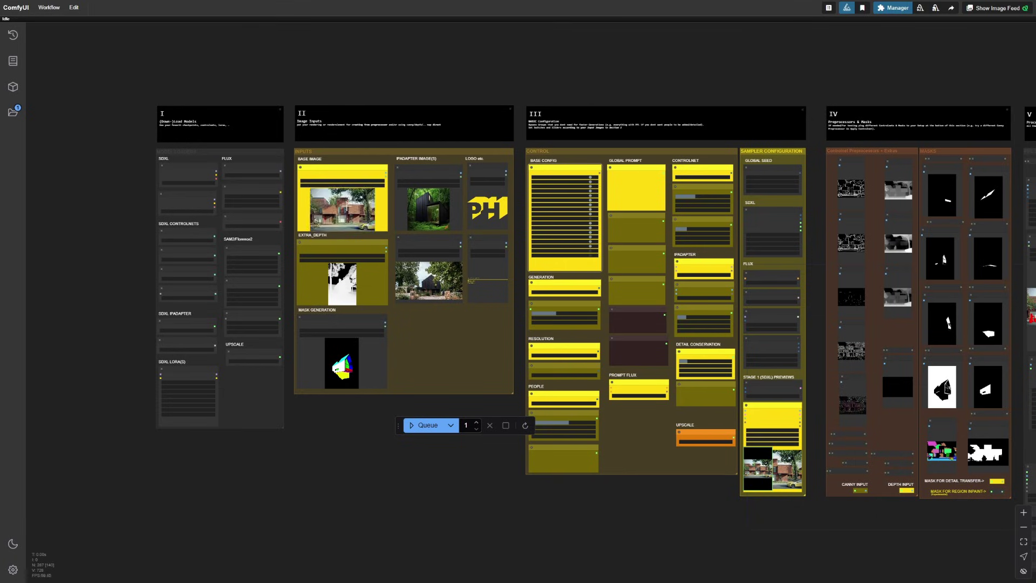
pyautogui.scroll(15, 345, 213)
pyautogui.scroll(5, 254, 173)
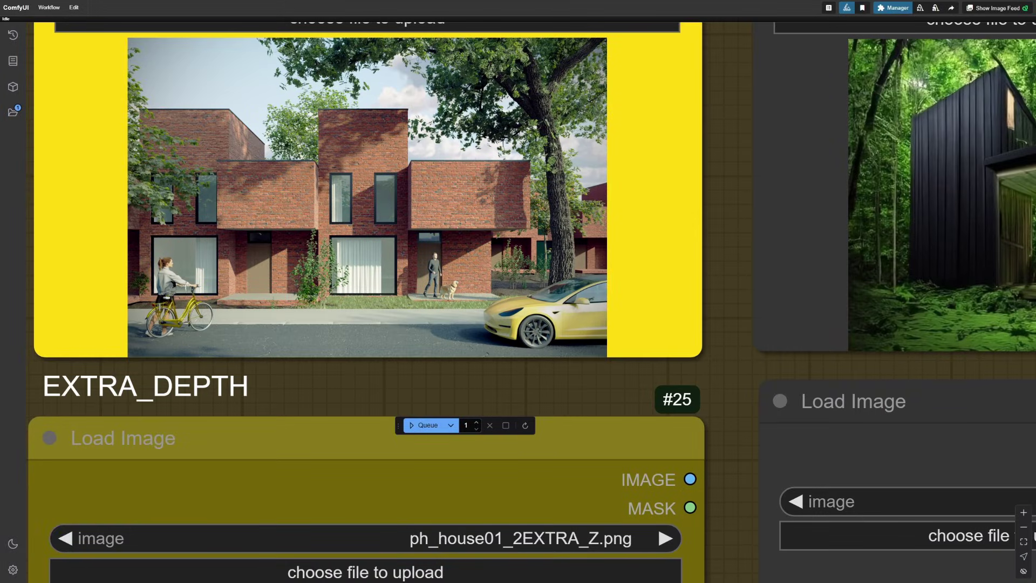
pyautogui.scroll(-9, 351, 214)
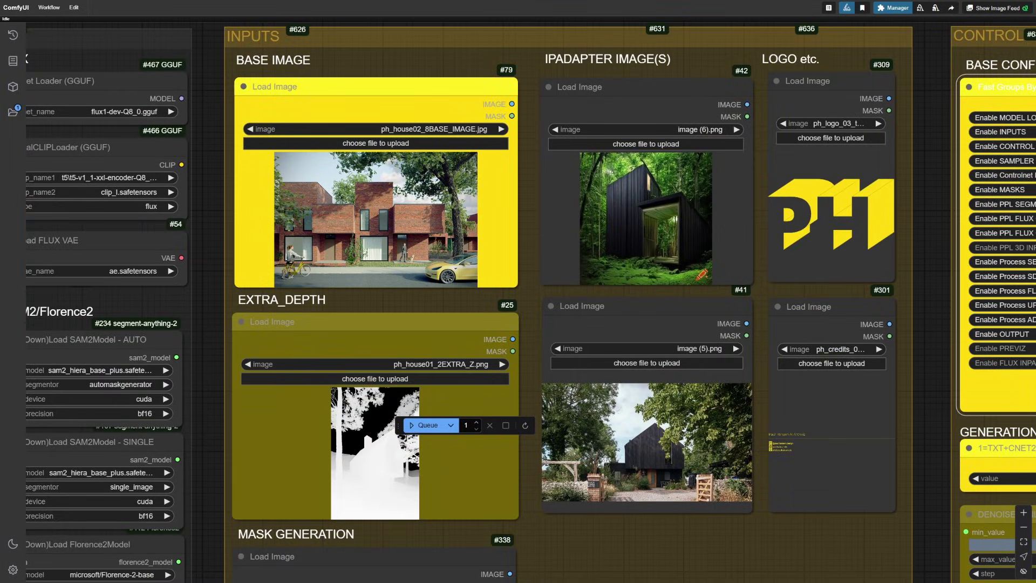
pyautogui.moveTo(345, 457); pyautogui.dragTo(375, 432)
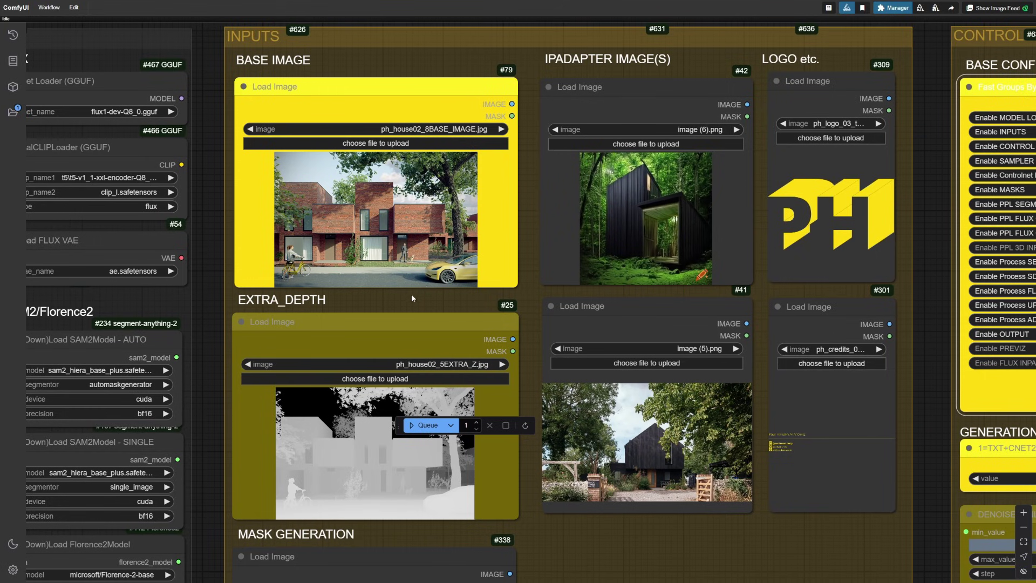
# Replace the first IPAdapter reference image with a brick house photo.
pyautogui.moveTo(526, 306); pyautogui.dragTo(487, 251)
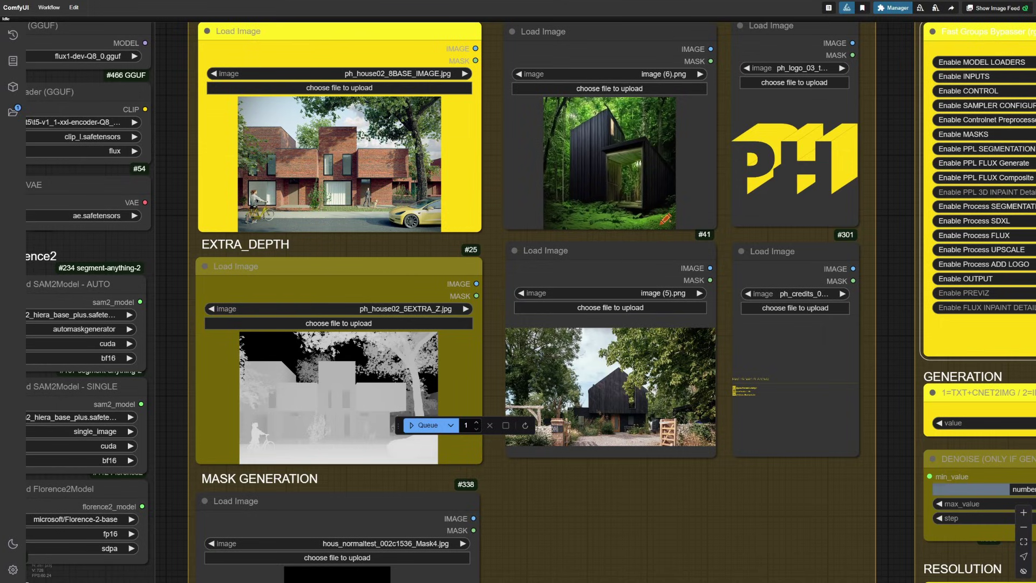
pyautogui.moveTo(22, 263); pyautogui.dragTo(619, 183)
pyautogui.scroll(-5, 605, 189)
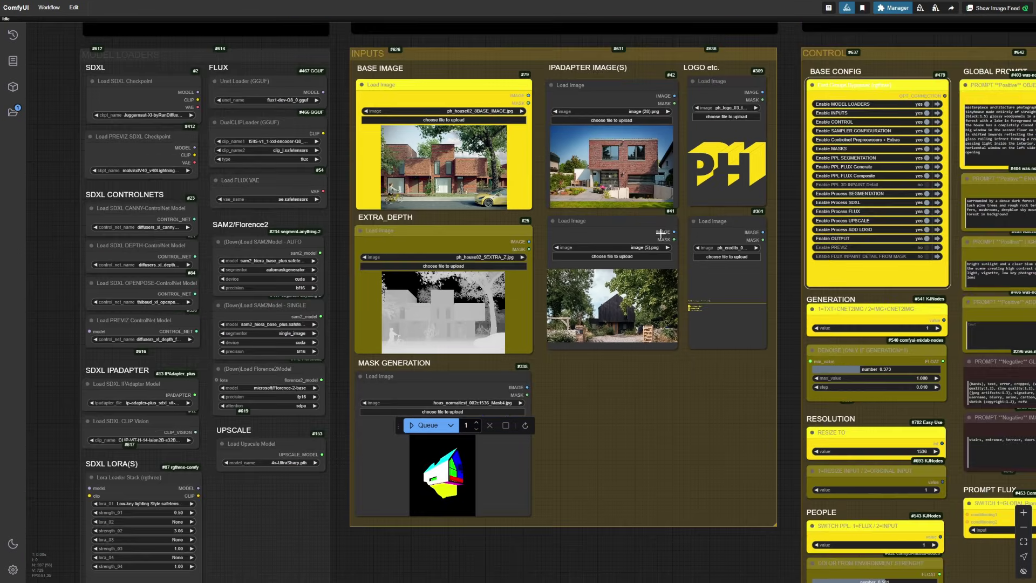
# Switch the generation mode to image plus ControlNet.
pyautogui.scroll(-3, 439, 460)
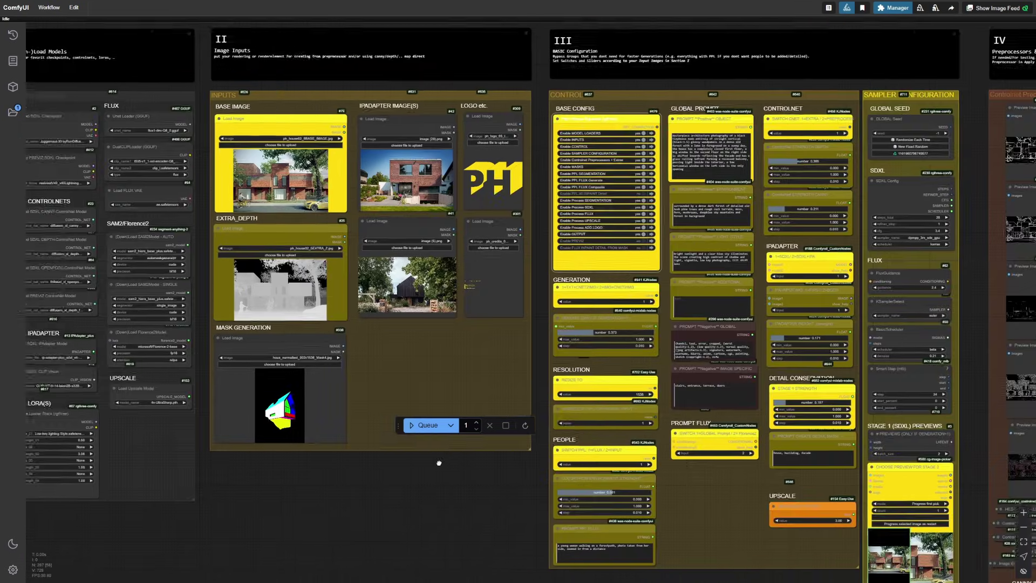
pyautogui.scroll(6, 595, 291)
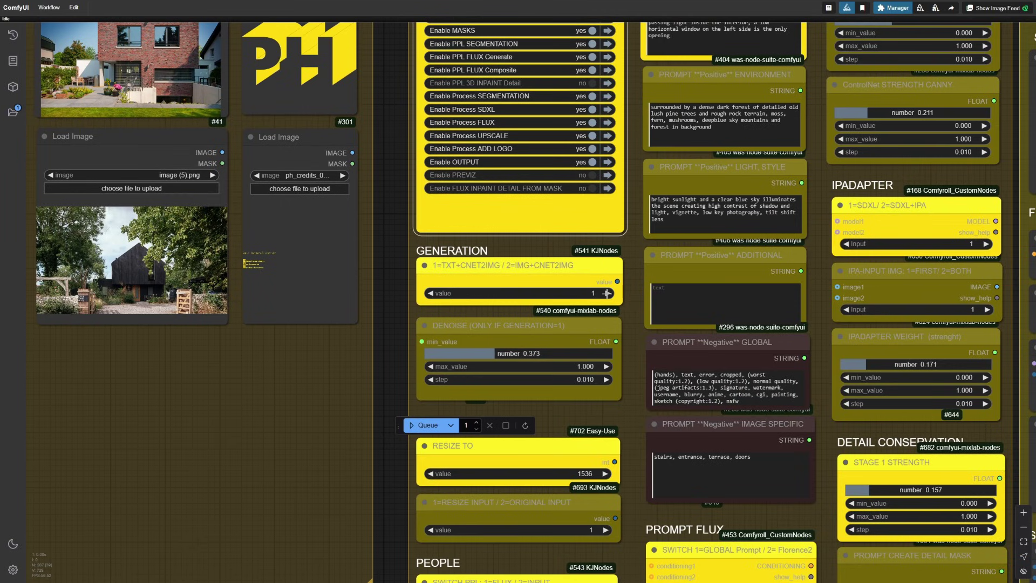
pyautogui.click(607, 293)
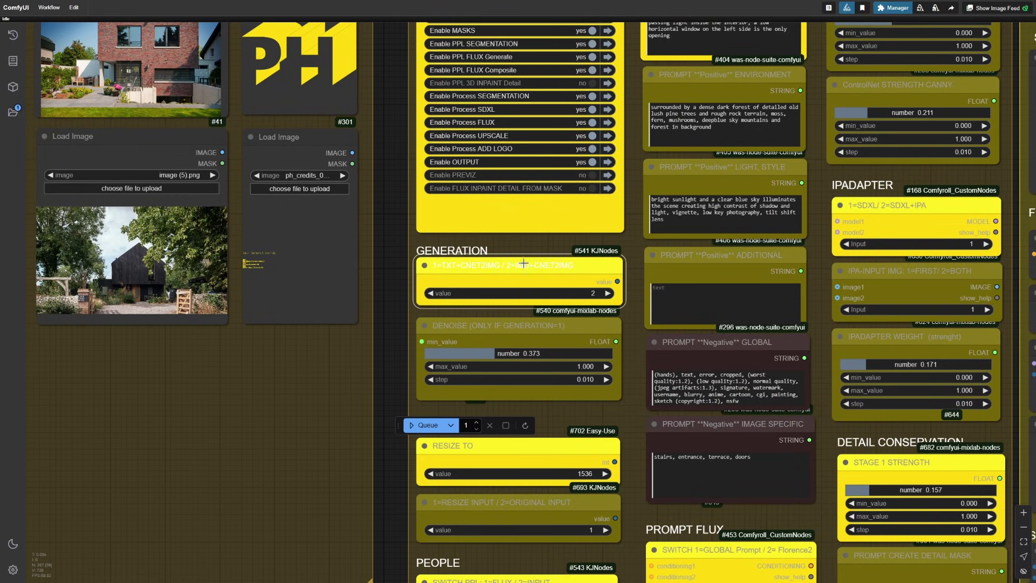
# Enable the PPL 3D INPAINT Detail group and disable the PPL FLUX Composite and FLUX Generate groups.
pyautogui.scroll(-6, 548, 273)
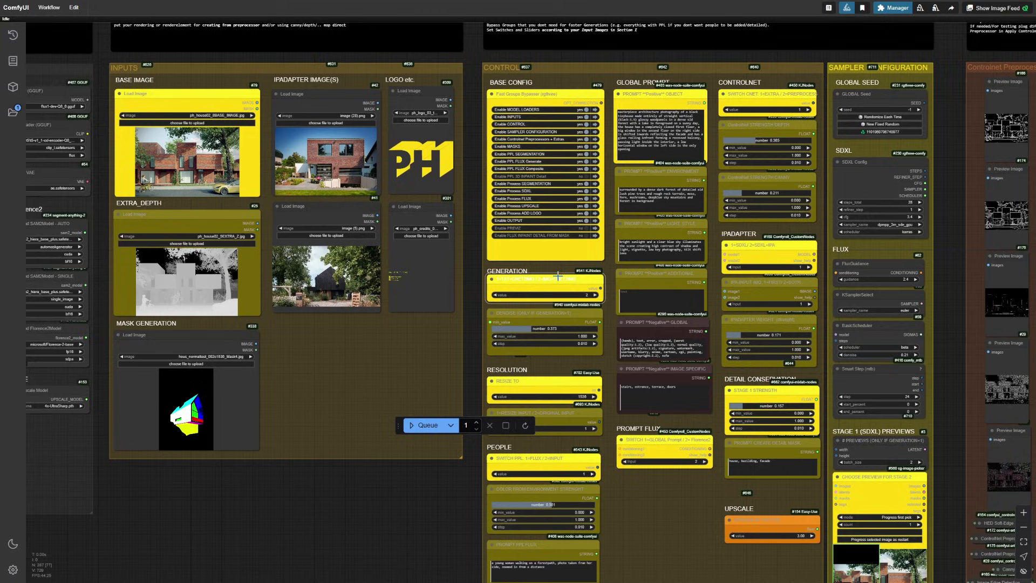
pyautogui.scroll(5, 577, 192)
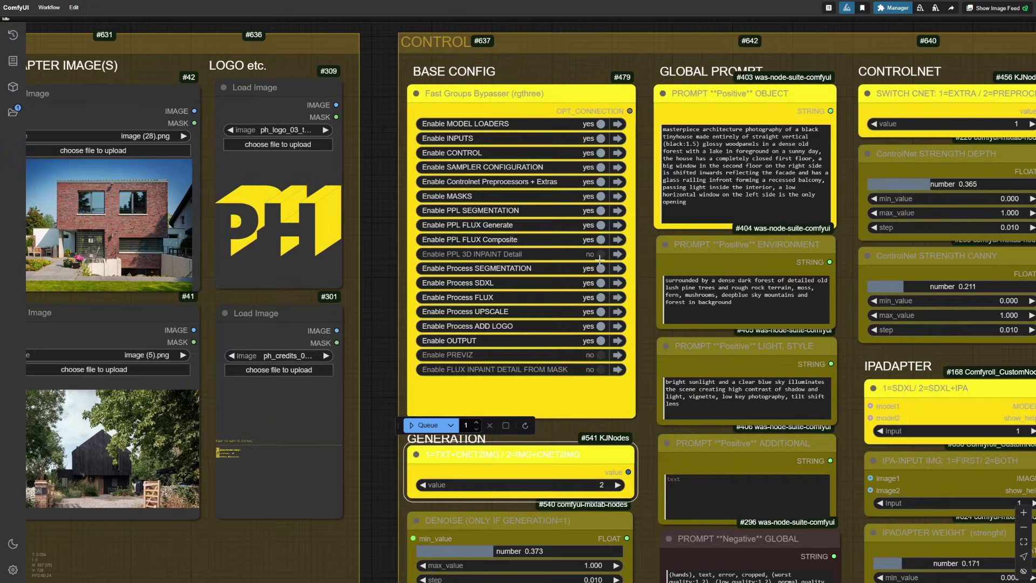
pyautogui.click(597, 255)
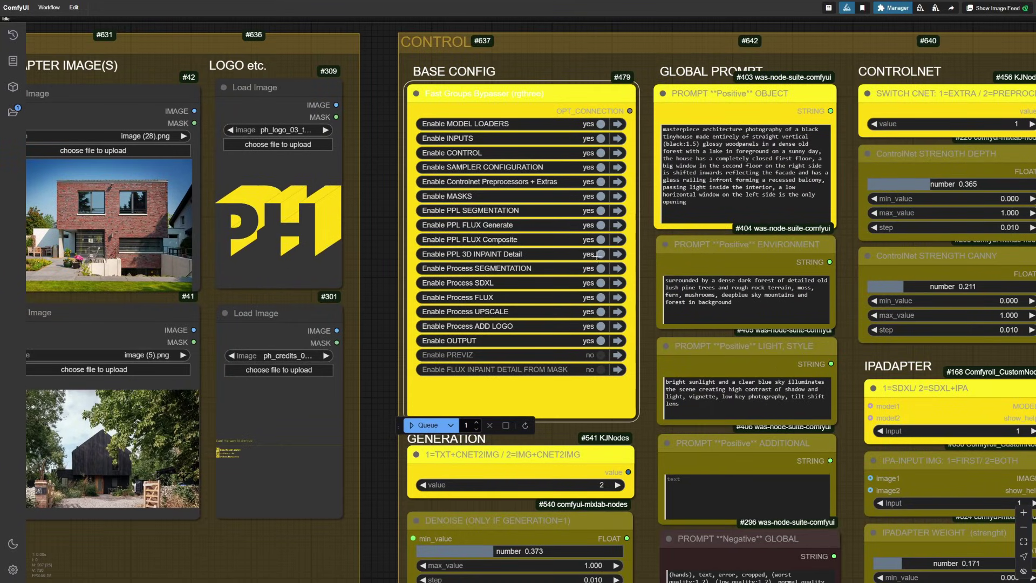
pyautogui.click(596, 239)
pyautogui.click(597, 225)
# Take people from the input instead of FLUX and set the IPAdapter mode to SDXL+IPA.
pyautogui.scroll(-8, 594, 225)
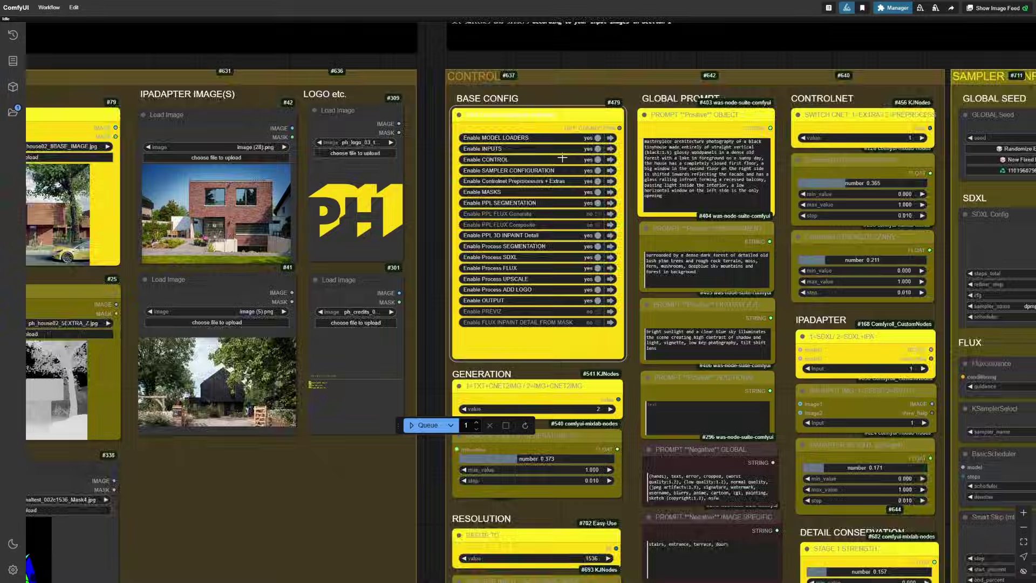
pyautogui.scroll(10, 545, 389)
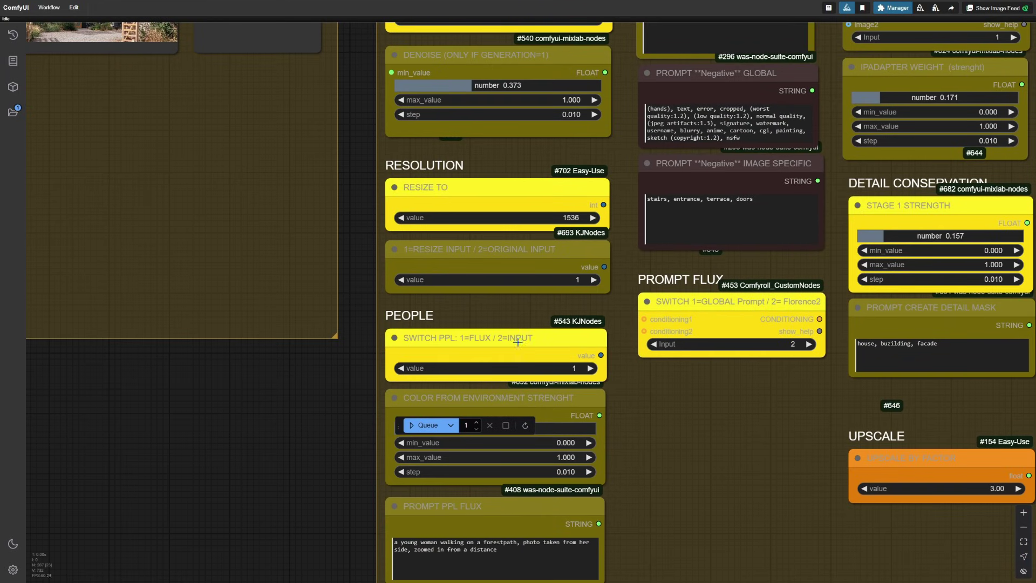
pyautogui.click(590, 369)
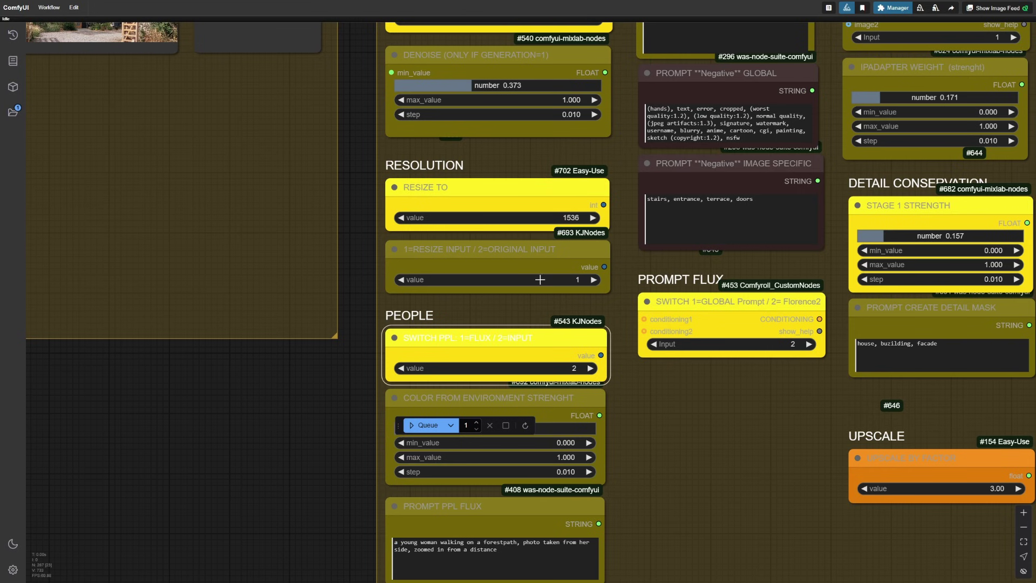
pyautogui.scroll(-7, 540, 280)
pyautogui.scroll(4, 625, 286)
pyautogui.click(632, 283)
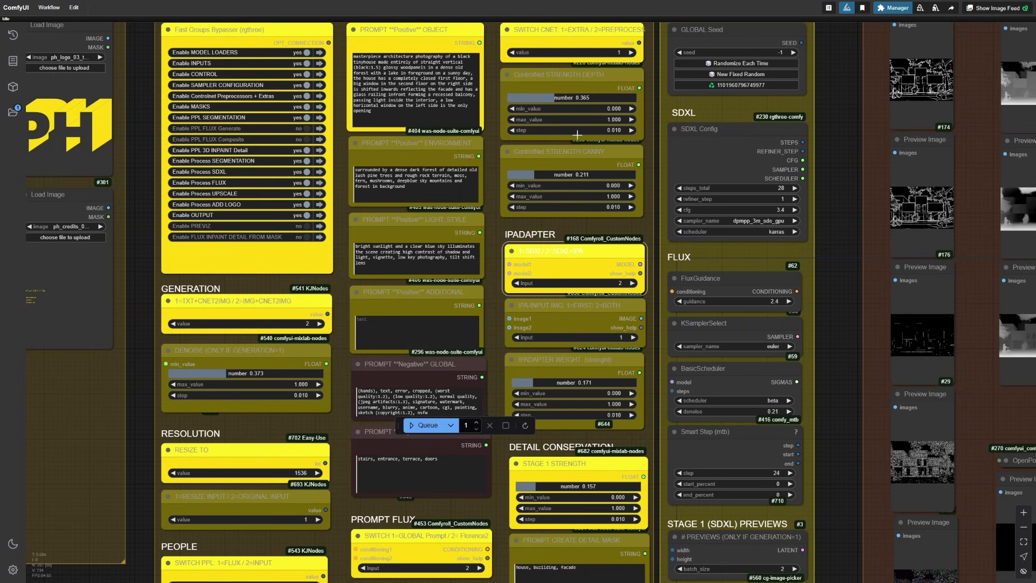
# Change the Upscale By Factor value from 3.00 to 2.
pyautogui.scroll(-3, 558, 140)
pyautogui.hscroll(-5, 558, 140)
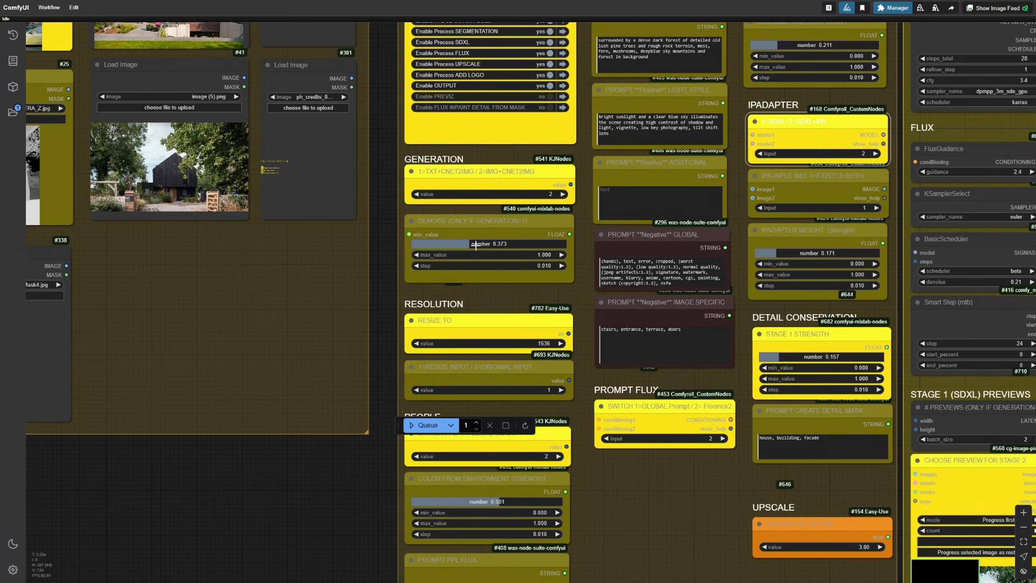
pyautogui.click(857, 547)
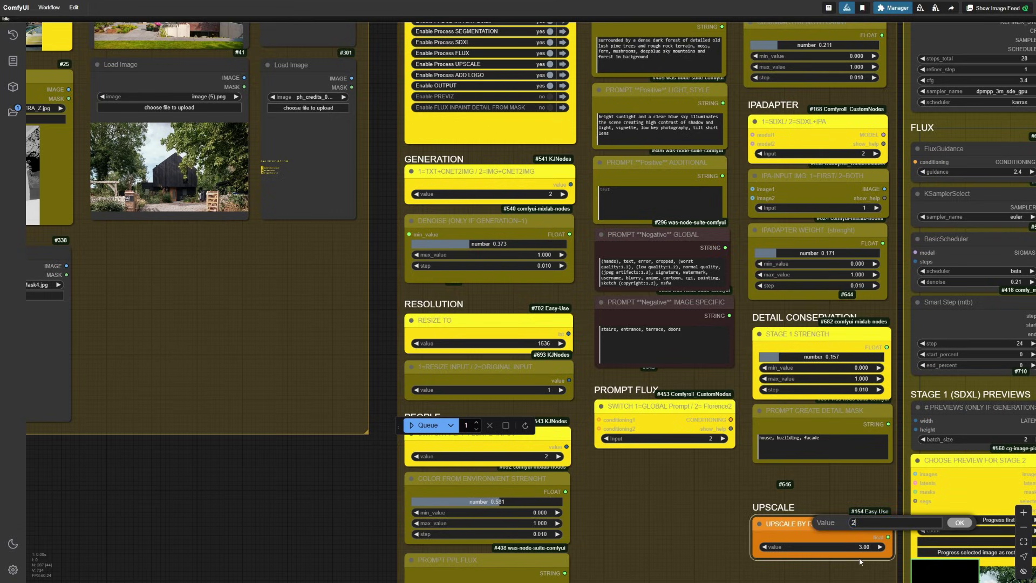
pyautogui.write('2')
pyautogui.press('Return')
pyautogui.scroll(-5, 651, 500)
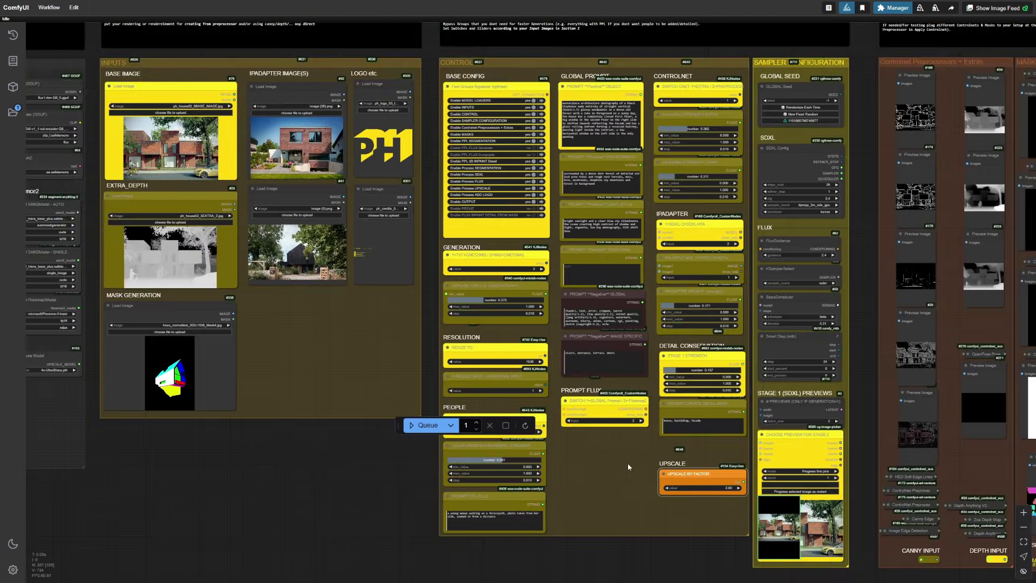
# Set the preview batch_size to 1 and the Choose Preview mode to Take First n.
pyautogui.moveTo(628, 463); pyautogui.dragTo(561, 418)
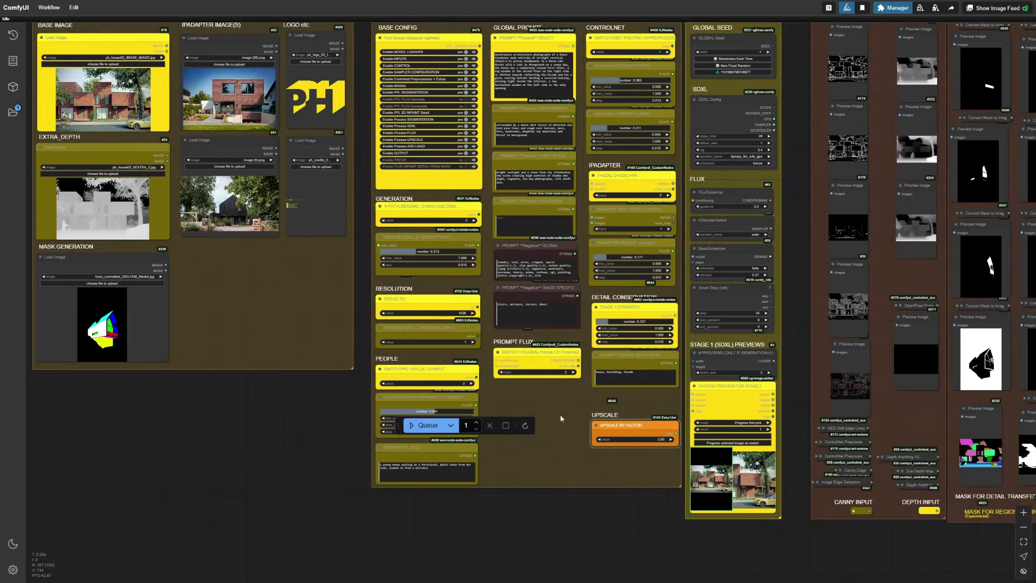
pyautogui.scroll(5, 772, 364)
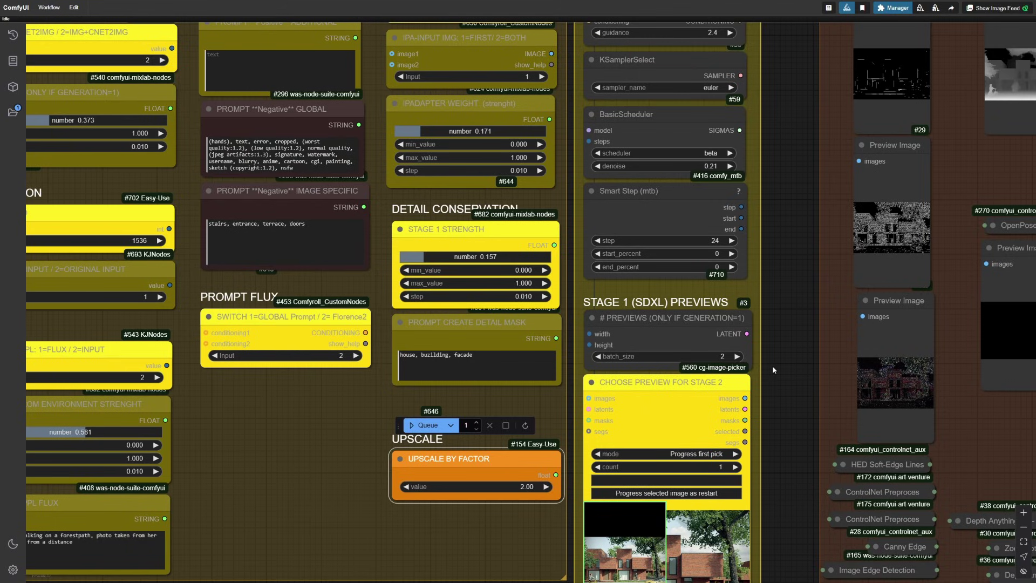
pyautogui.click(603, 356)
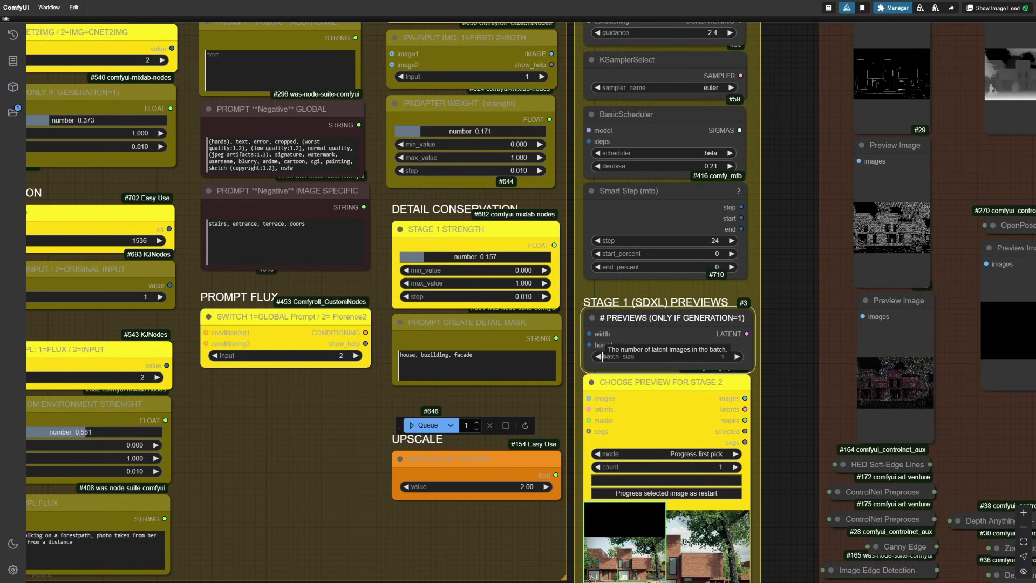
pyautogui.click(694, 454)
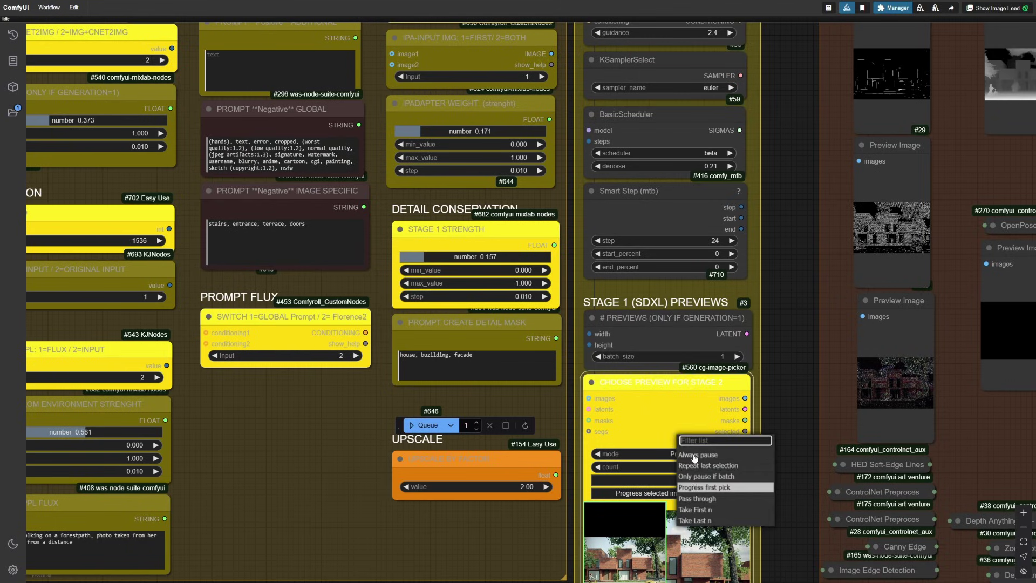
pyautogui.click(692, 510)
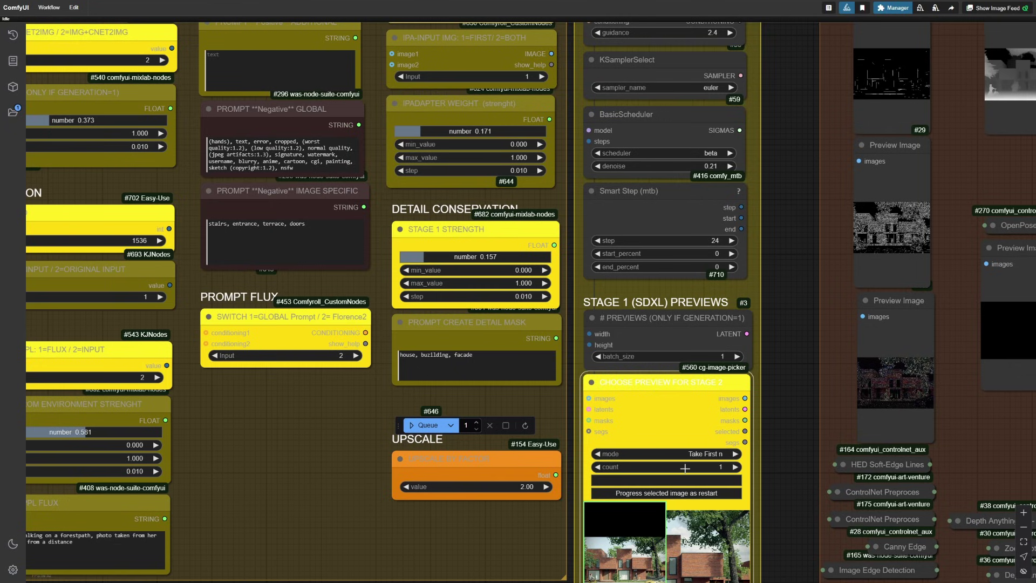
# Queue the workflow to generate the brick townhouse render.
pyautogui.scroll(-5, 436, 449)
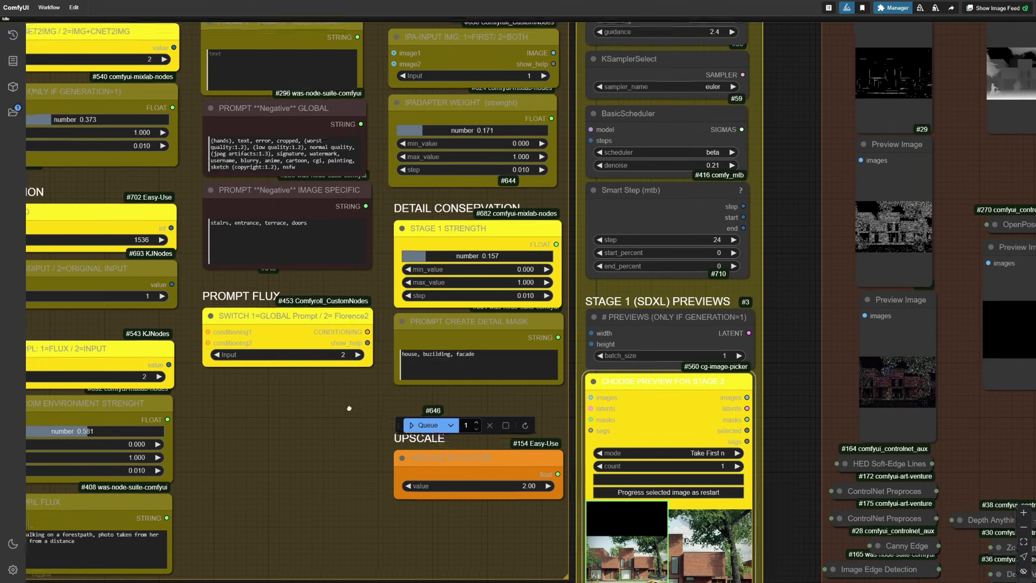
pyautogui.click(416, 426)
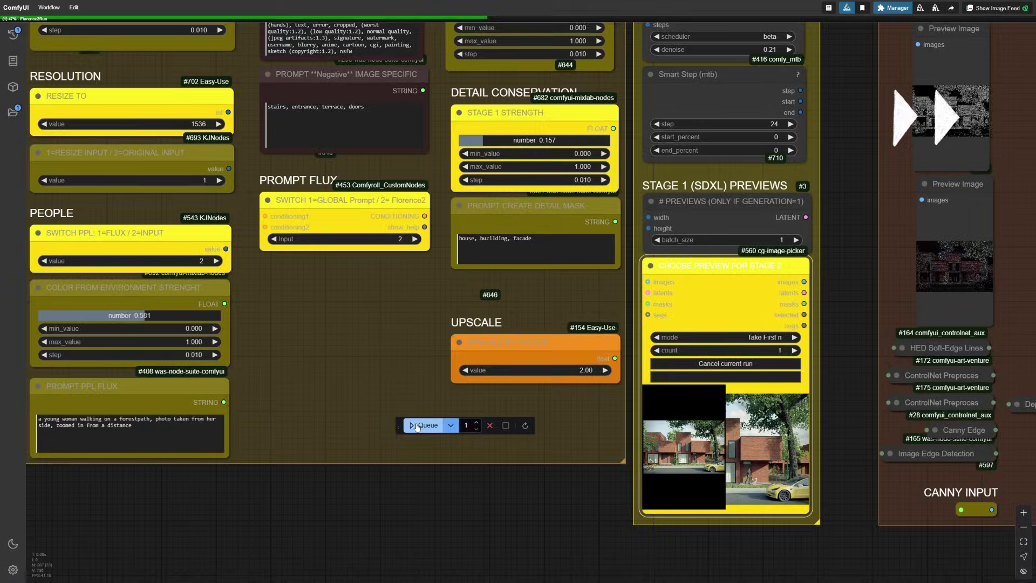
pyautogui.scroll(-10, 532, 397)
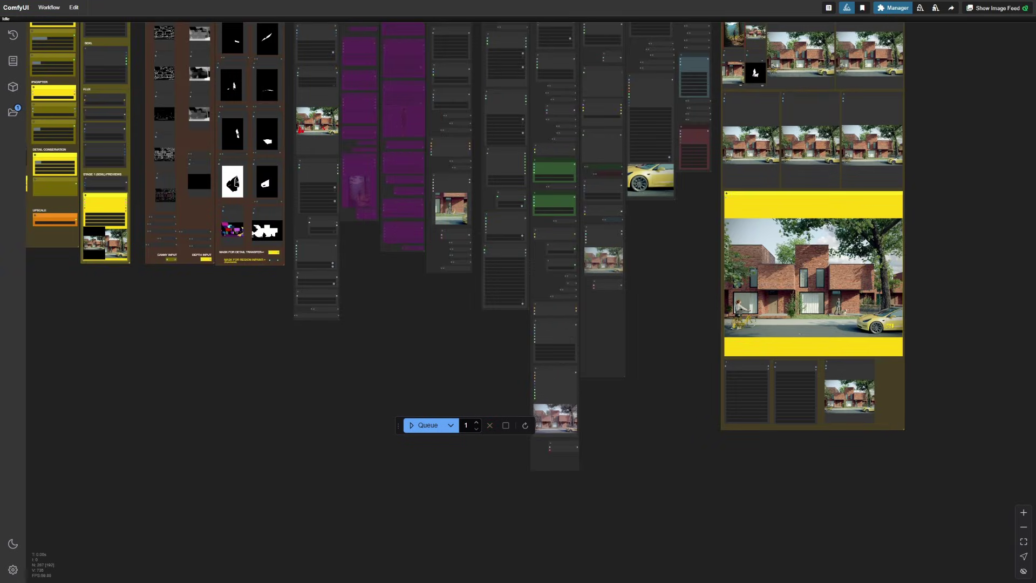
# Zoom and pan across the finished townhouse render, then bring the Image Save HQ and comparer nodes into view.
pyautogui.scroll(5, 710, 386)
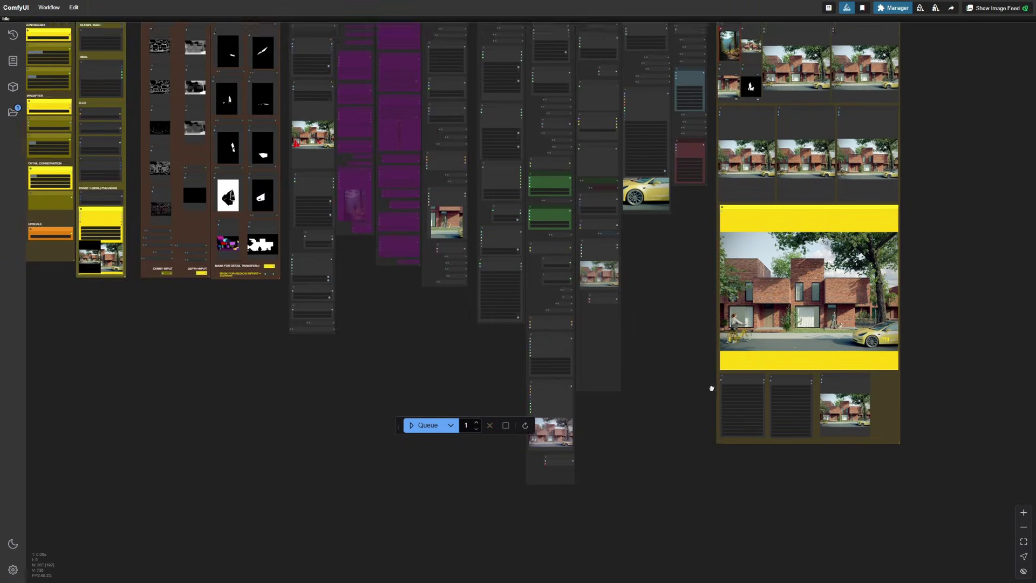
pyautogui.scroll(5, 909, 307)
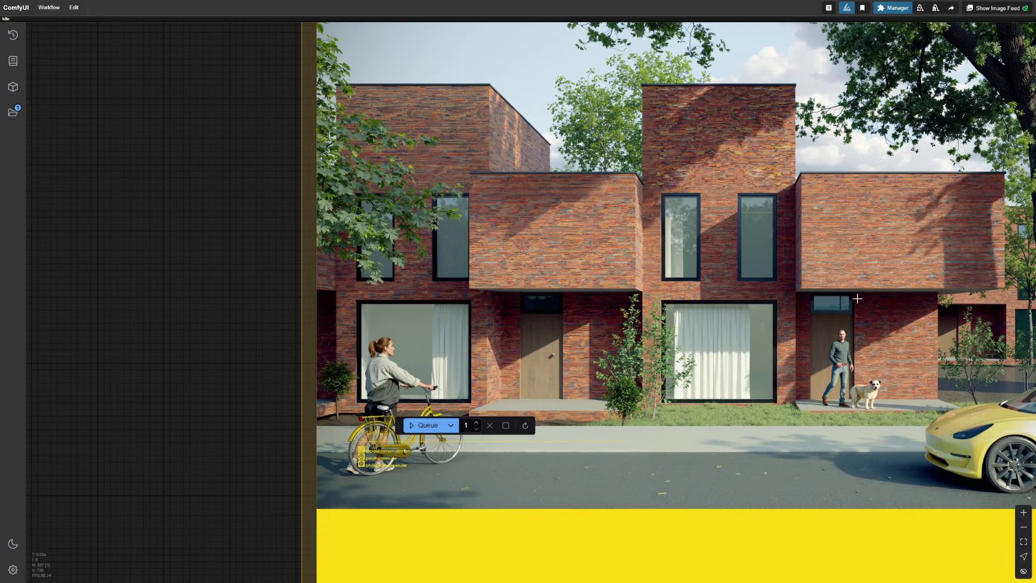
pyautogui.scroll(3, 761, 299)
pyautogui.scroll(-2, 755, 299)
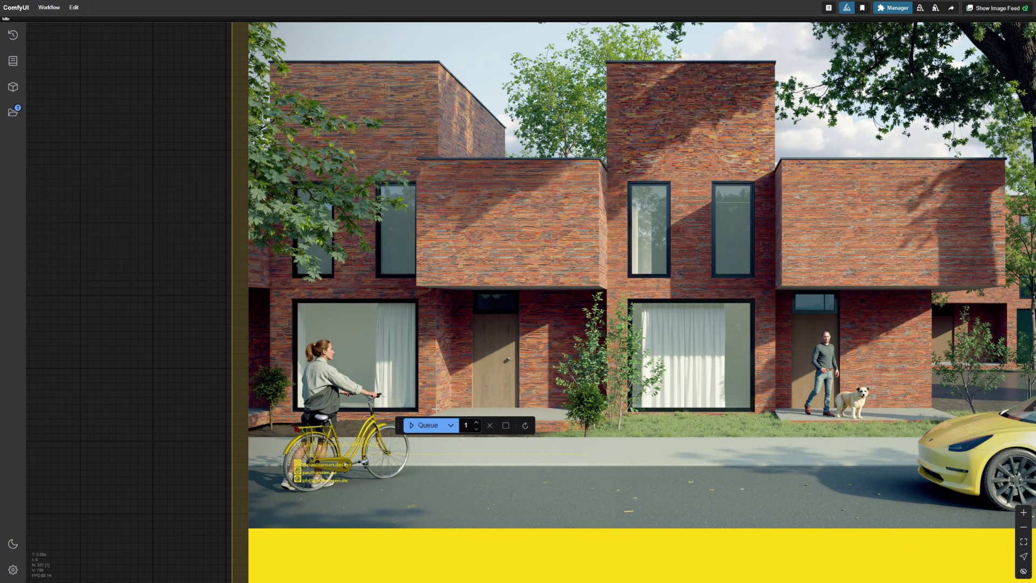
pyautogui.moveTo(840, 339); pyautogui.dragTo(697, 305)
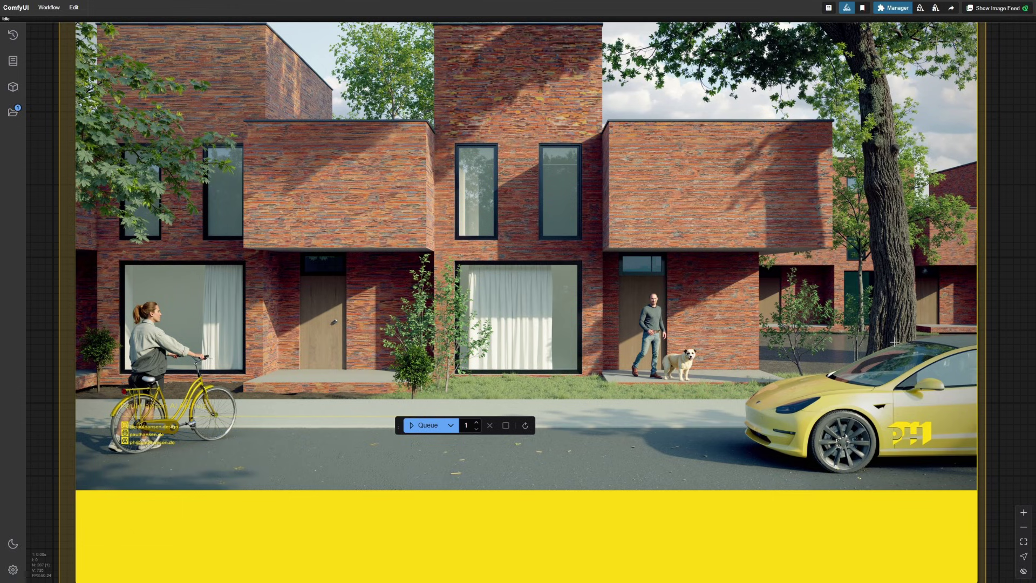
pyautogui.scroll(-2, 895, 342)
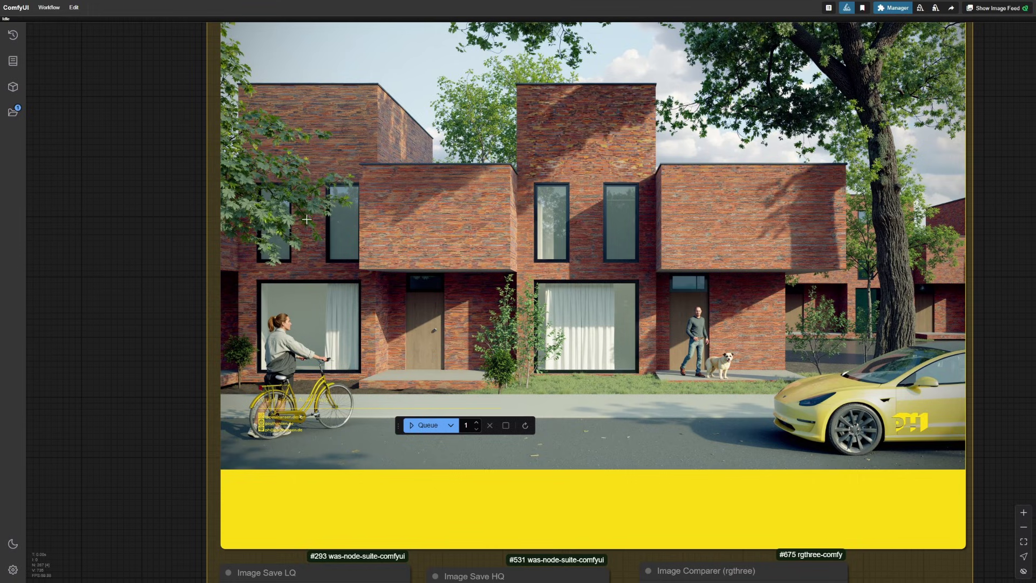
pyautogui.moveTo(372, 260); pyautogui.dragTo(628, 293)
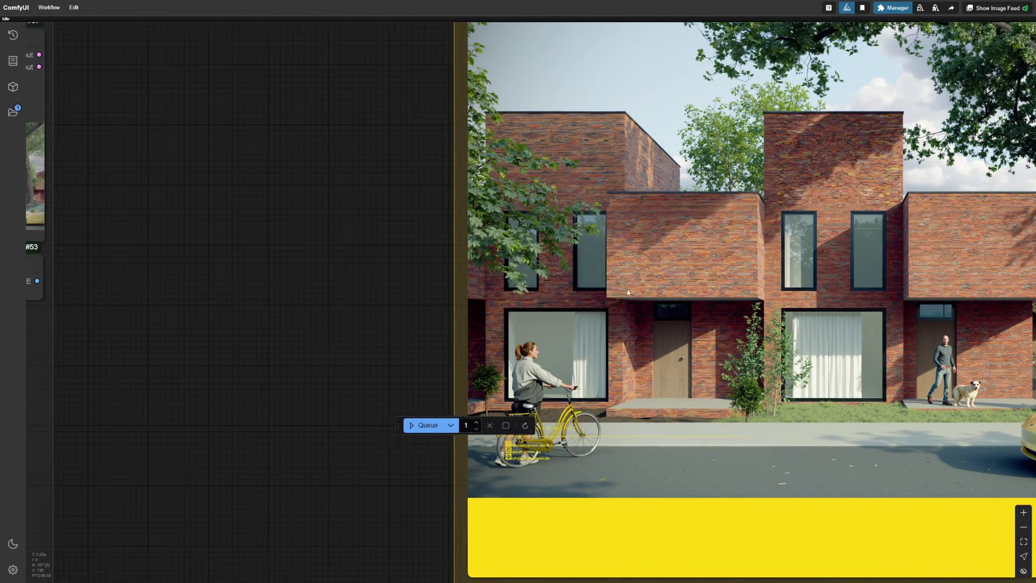
pyautogui.scroll(-10, 628, 293)
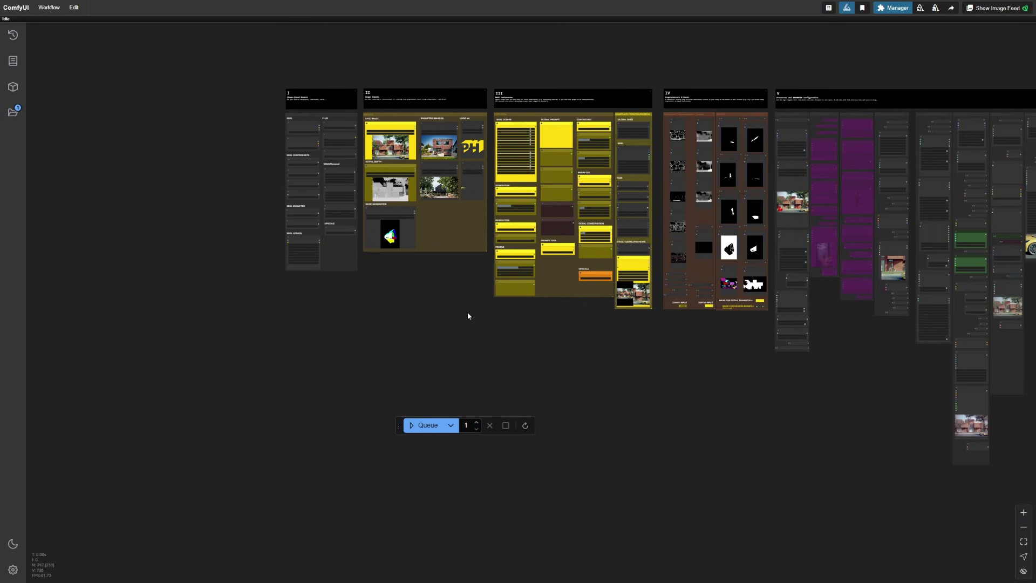
pyautogui.moveTo(469, 316); pyautogui.dragTo(199, 287)
pyautogui.scroll(15, 419, 331)
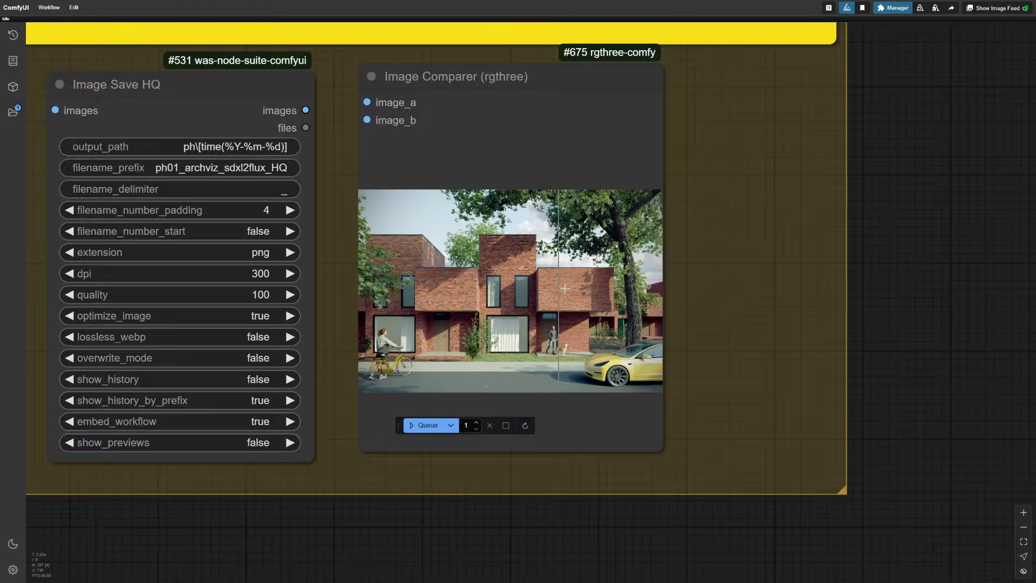
pyautogui.scroll(8, 565, 289)
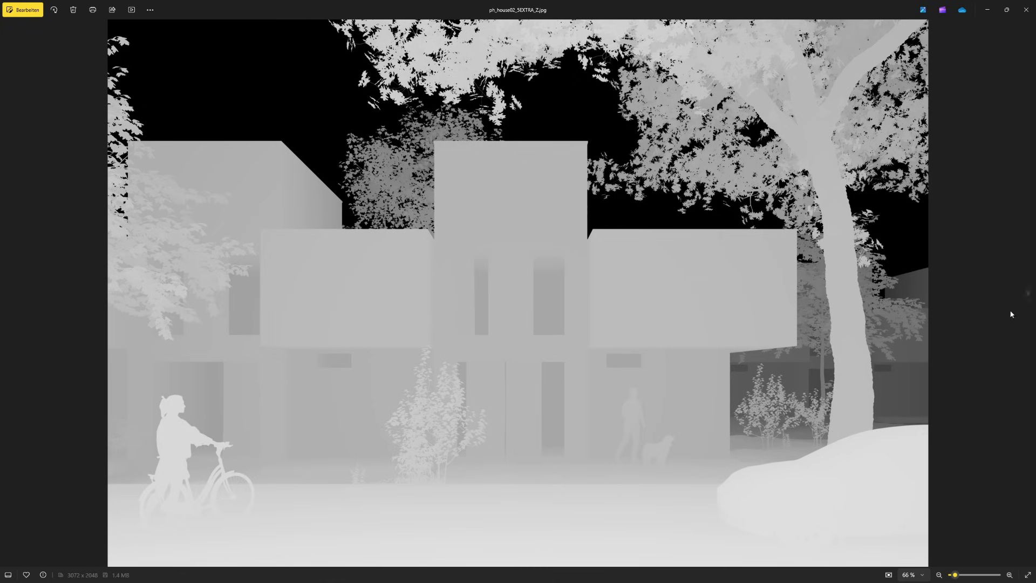
# Step forward two images in Photos to the example townhouse output renders.
pyautogui.click(1029, 296)
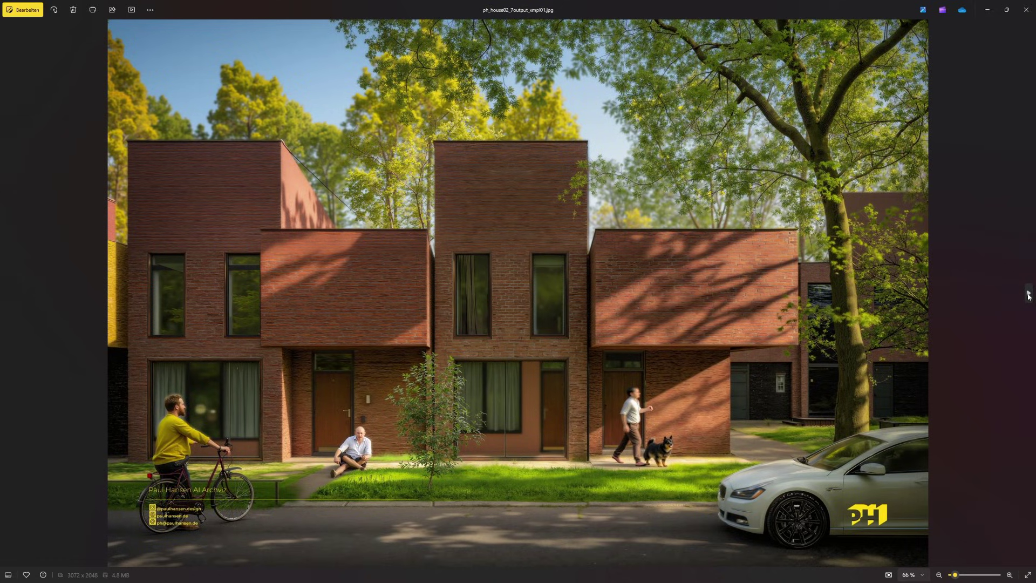
pyautogui.click(1028, 295)
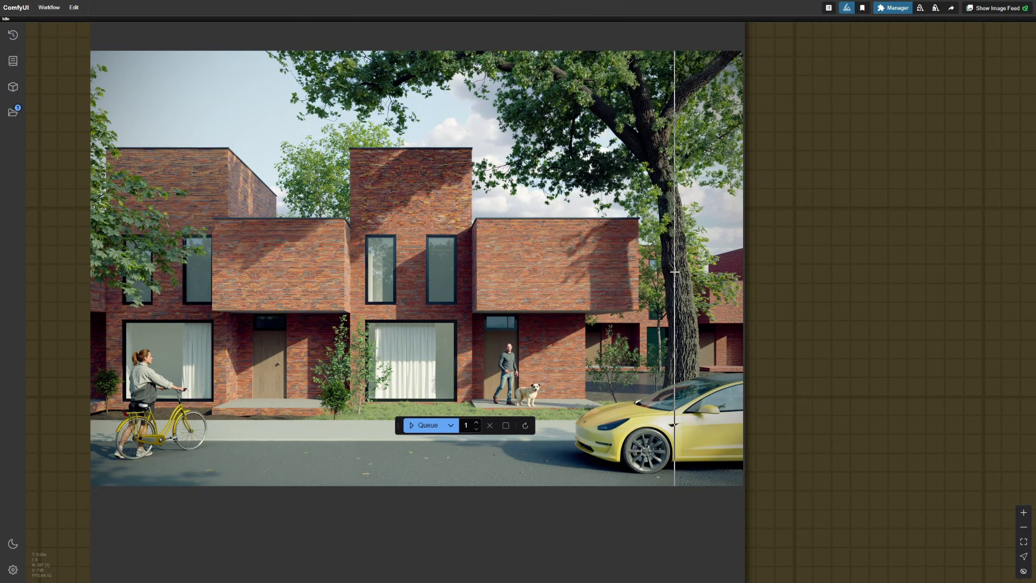
# Zoom out and center the canvas so every labeled group, including the final render group, is visible.
pyautogui.scroll(-15, 815, 276)
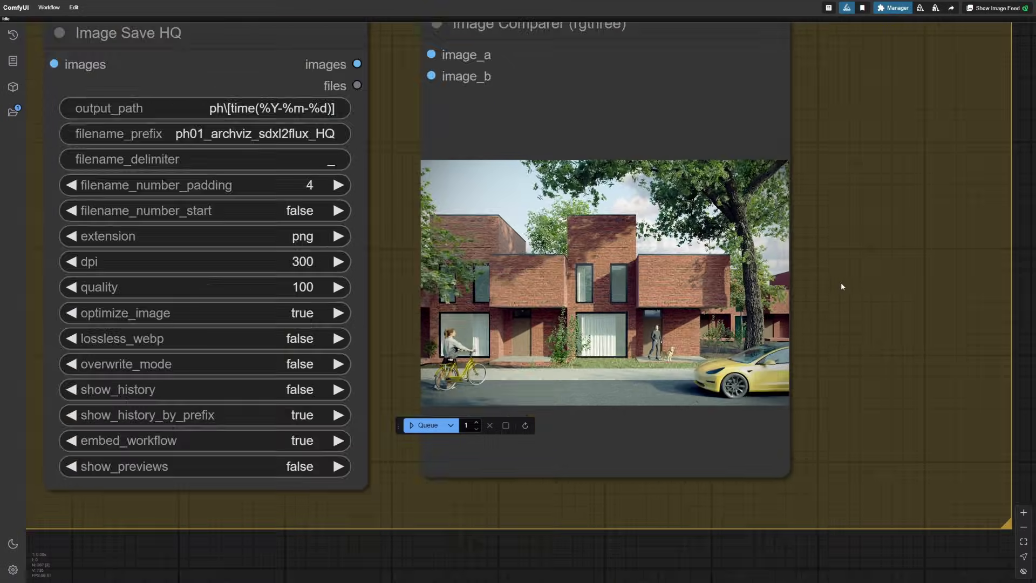
pyautogui.scroll(-10, 809, 386)
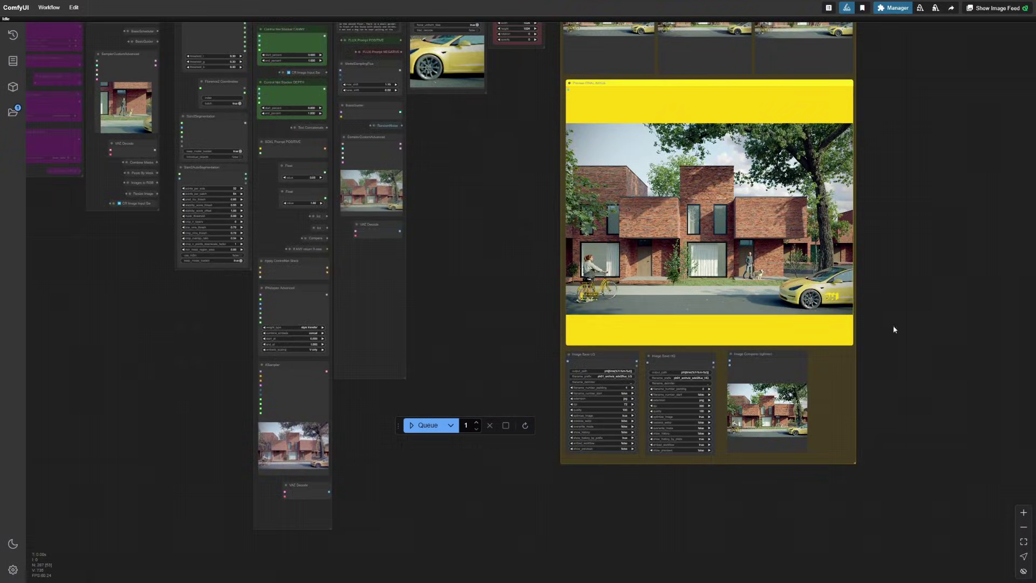
pyautogui.scroll(-10, 880, 365)
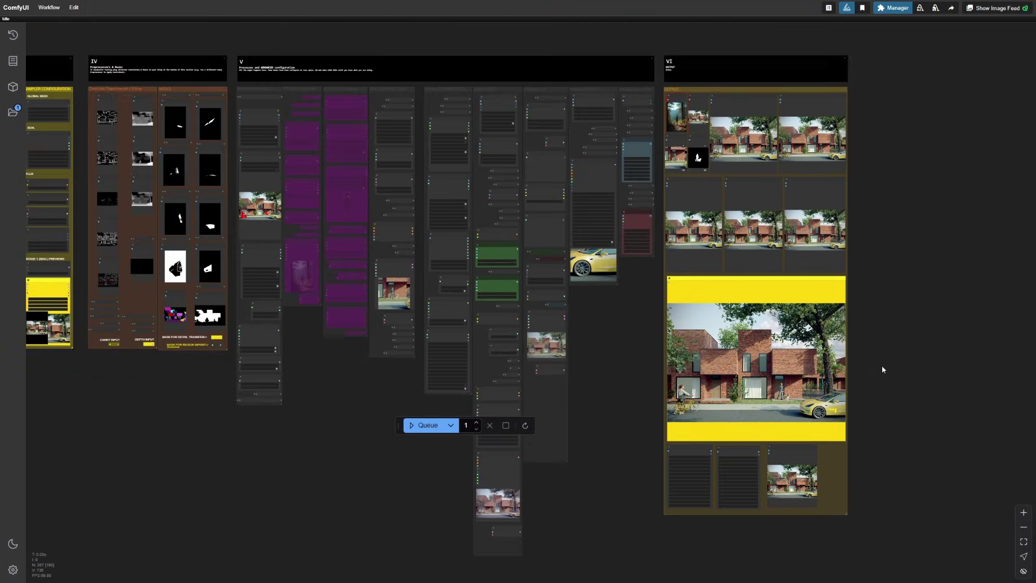
pyautogui.moveTo(888, 363); pyautogui.dragTo(988, 338)
pyautogui.scroll(-2, 988, 338)
pyautogui.moveTo(604, 420); pyautogui.dragTo(630, 381)
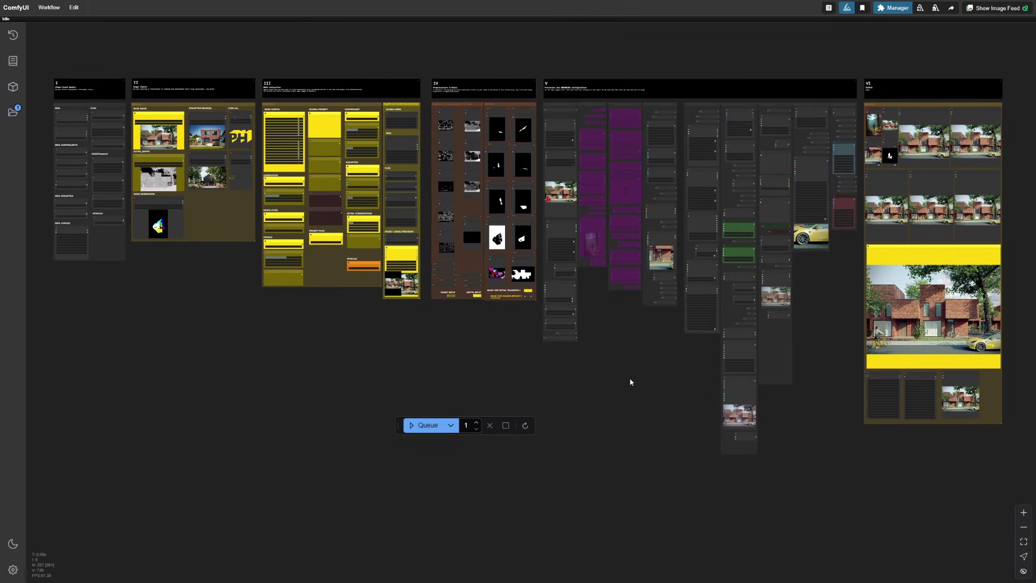